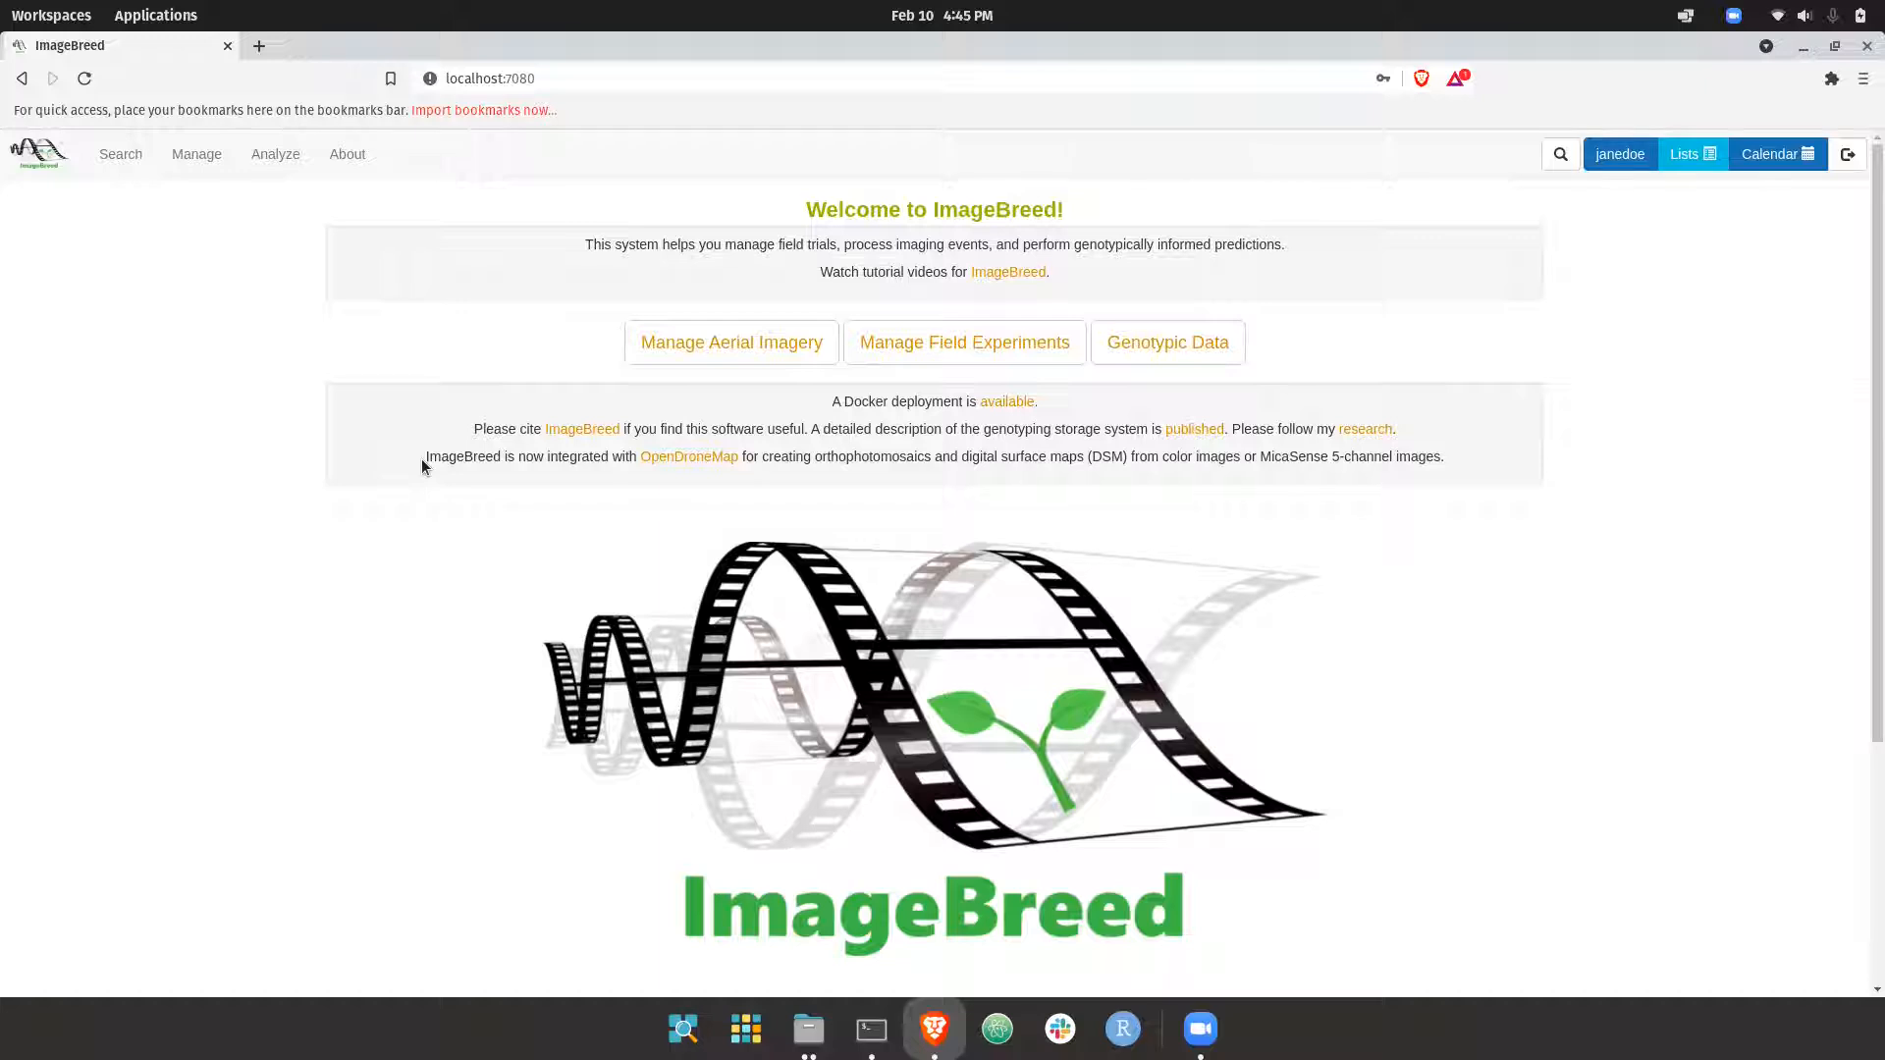
scroll(423, 462, down, 5)
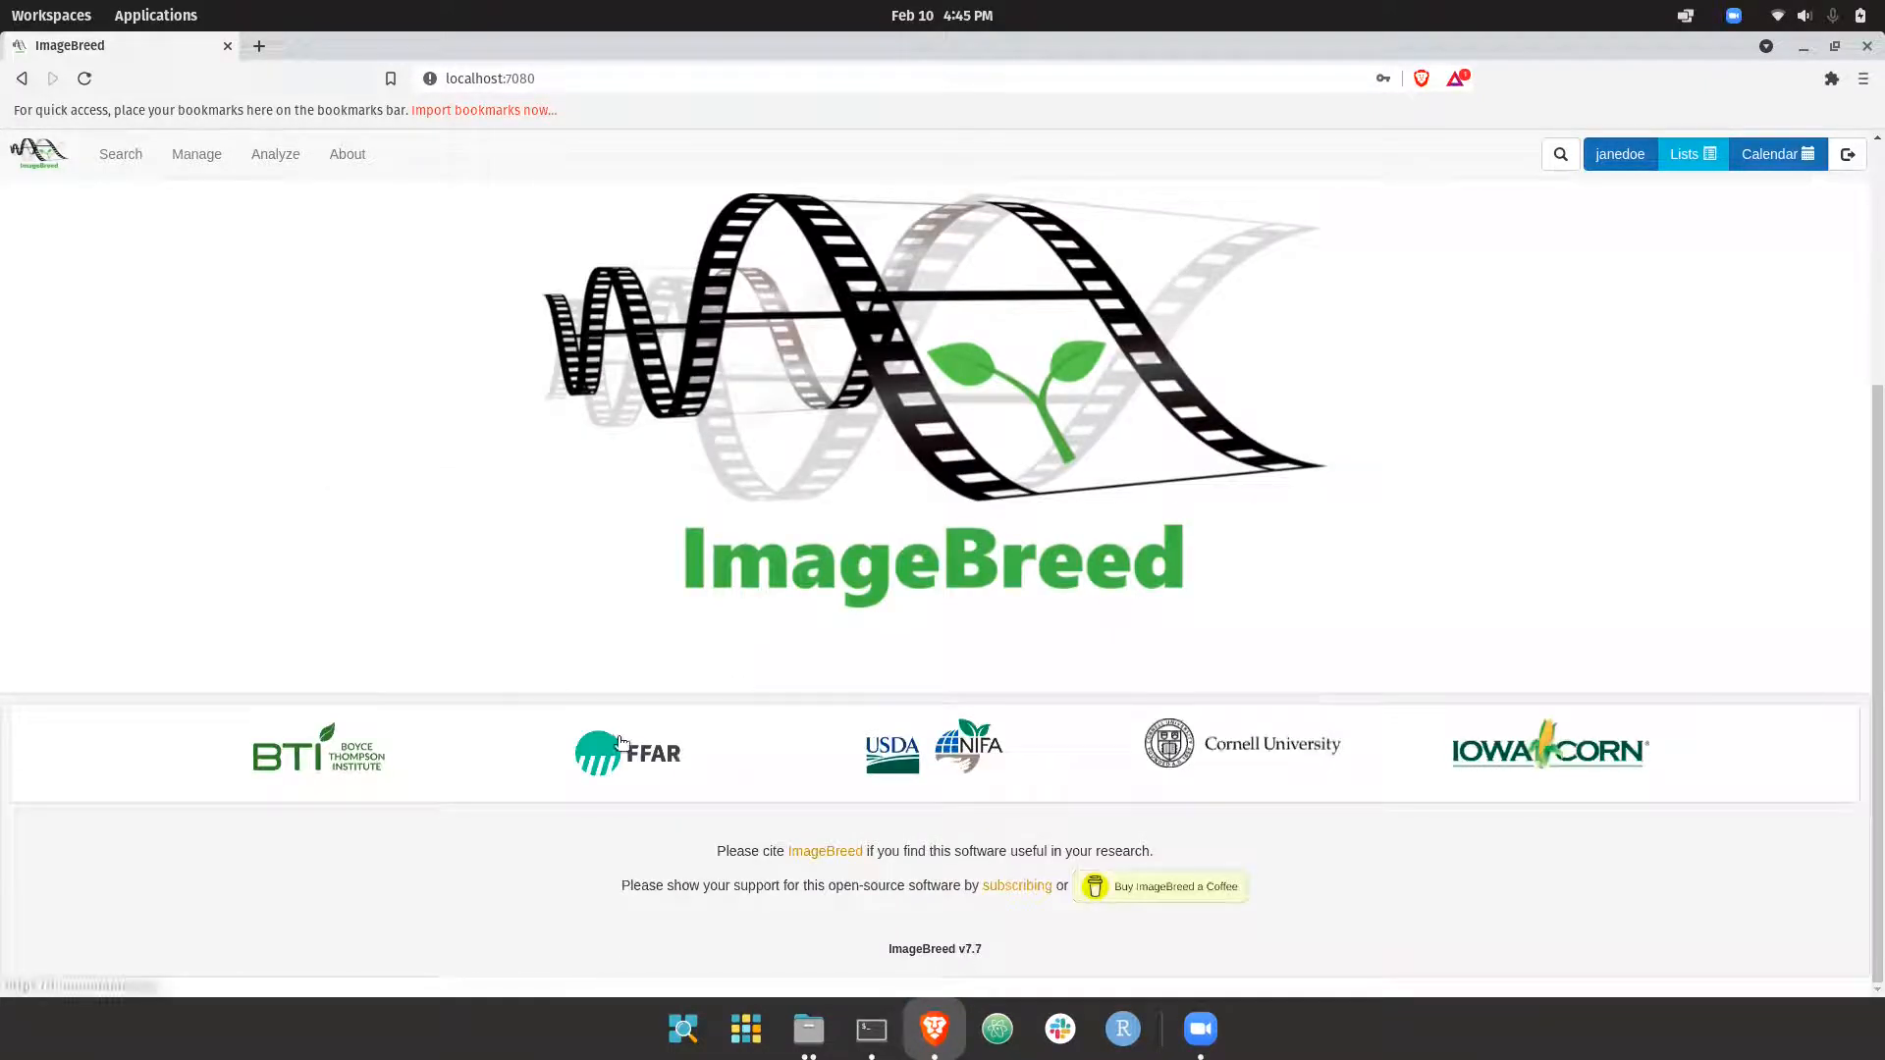
scroll(488, 620, up, 2)
scroll(489, 621, up, 3)
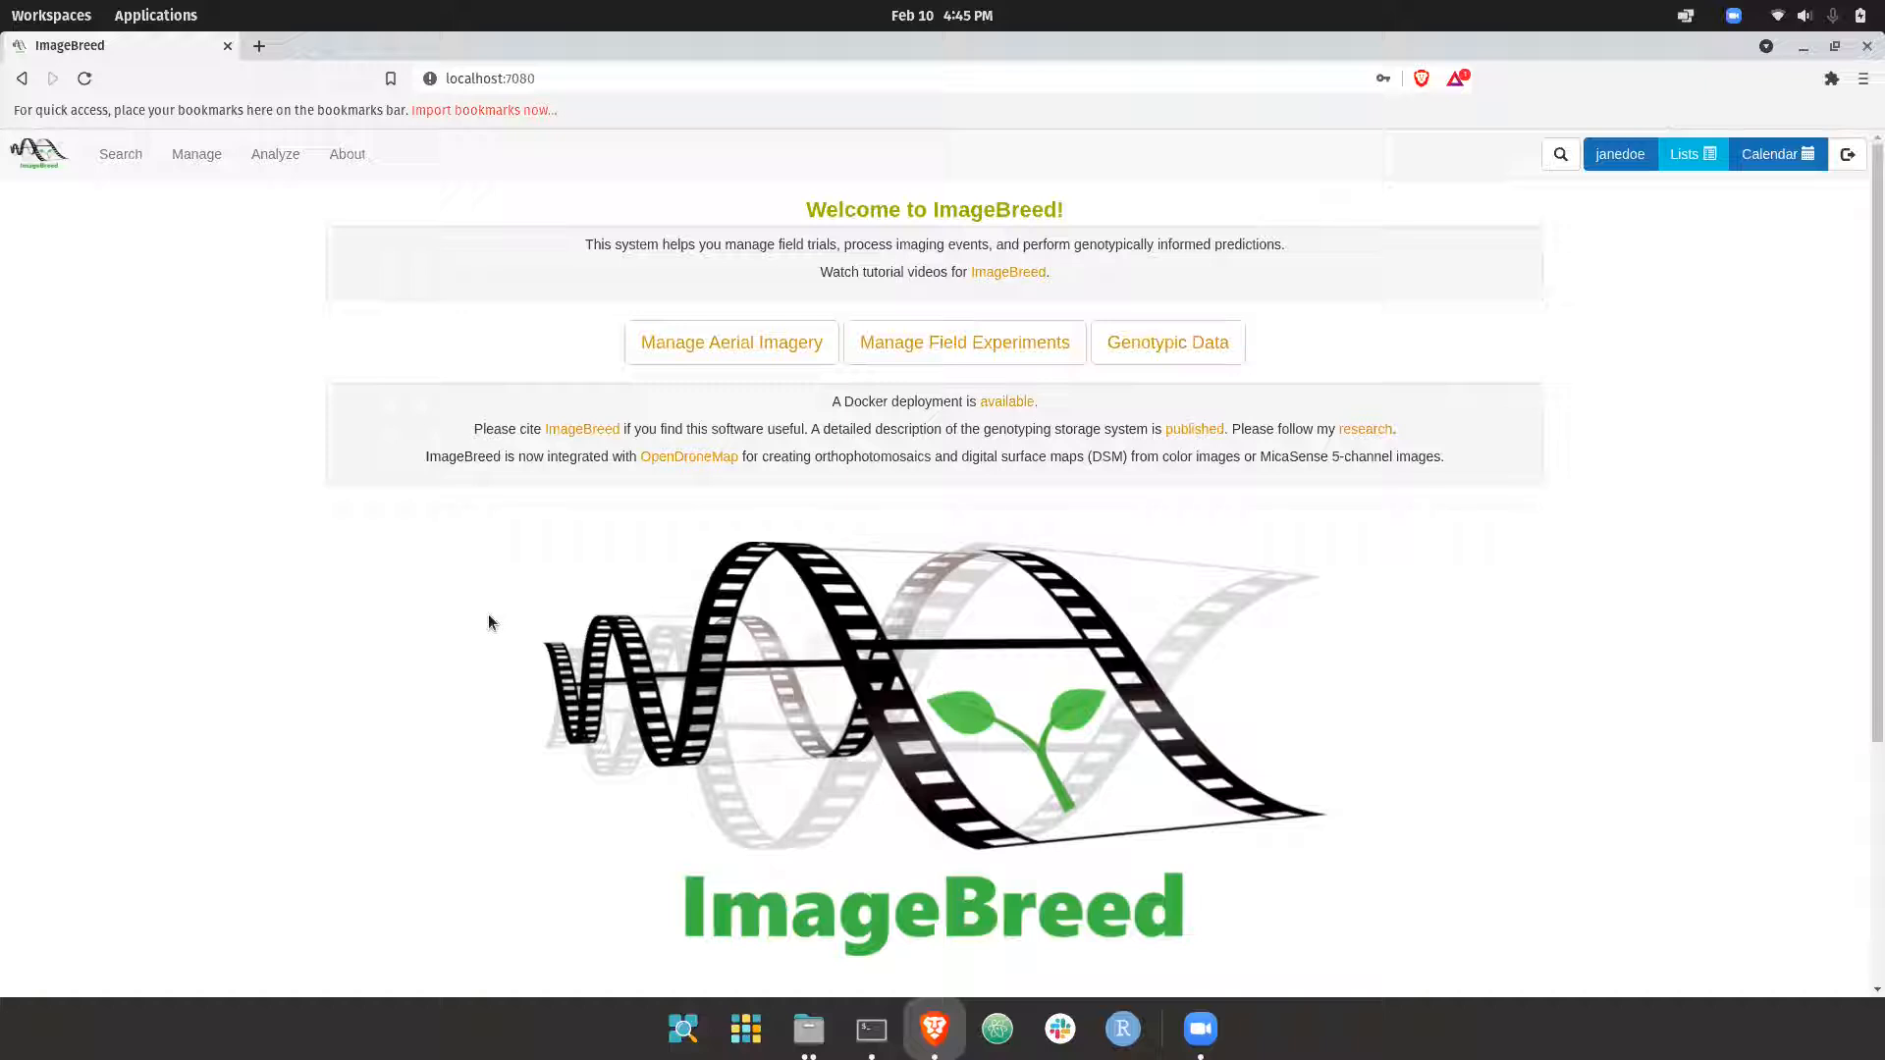
Switch to the file manager and look over the raw TIFF captures in the images folder
click(808, 1029)
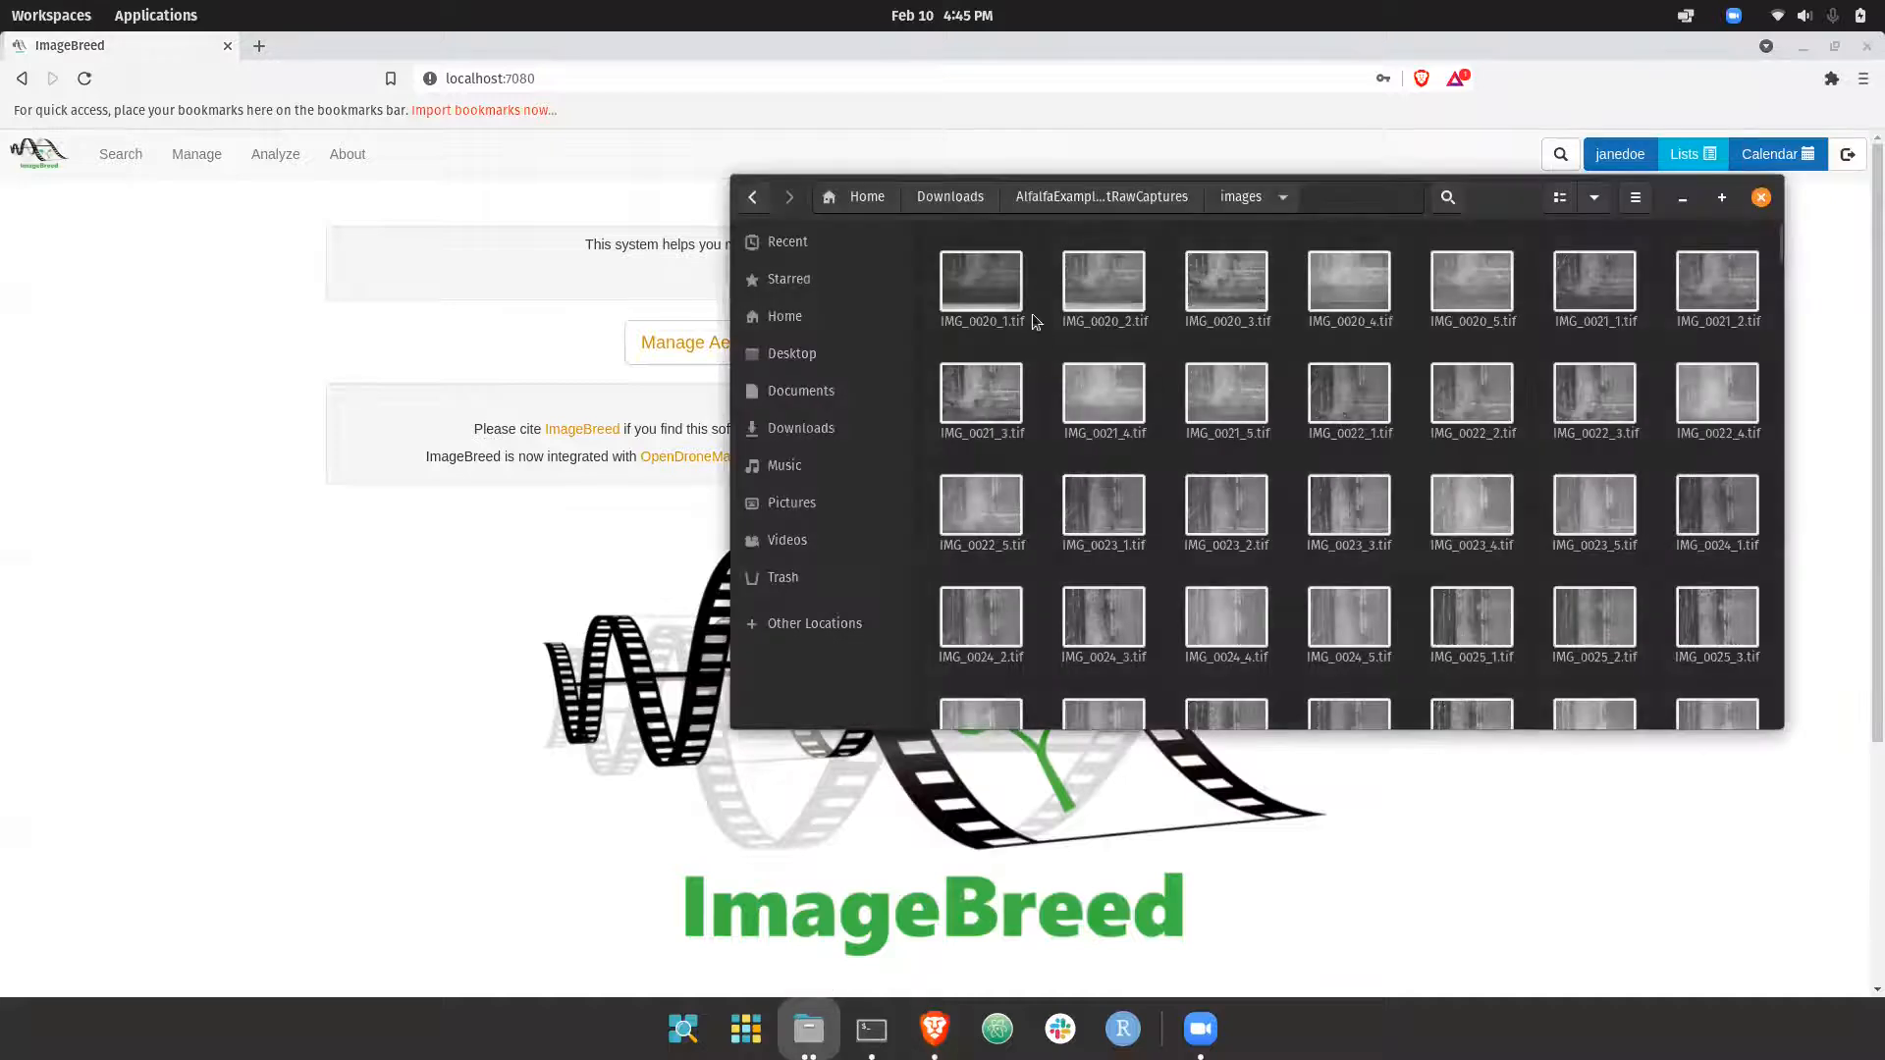
drag(929, 253, 1411, 340)
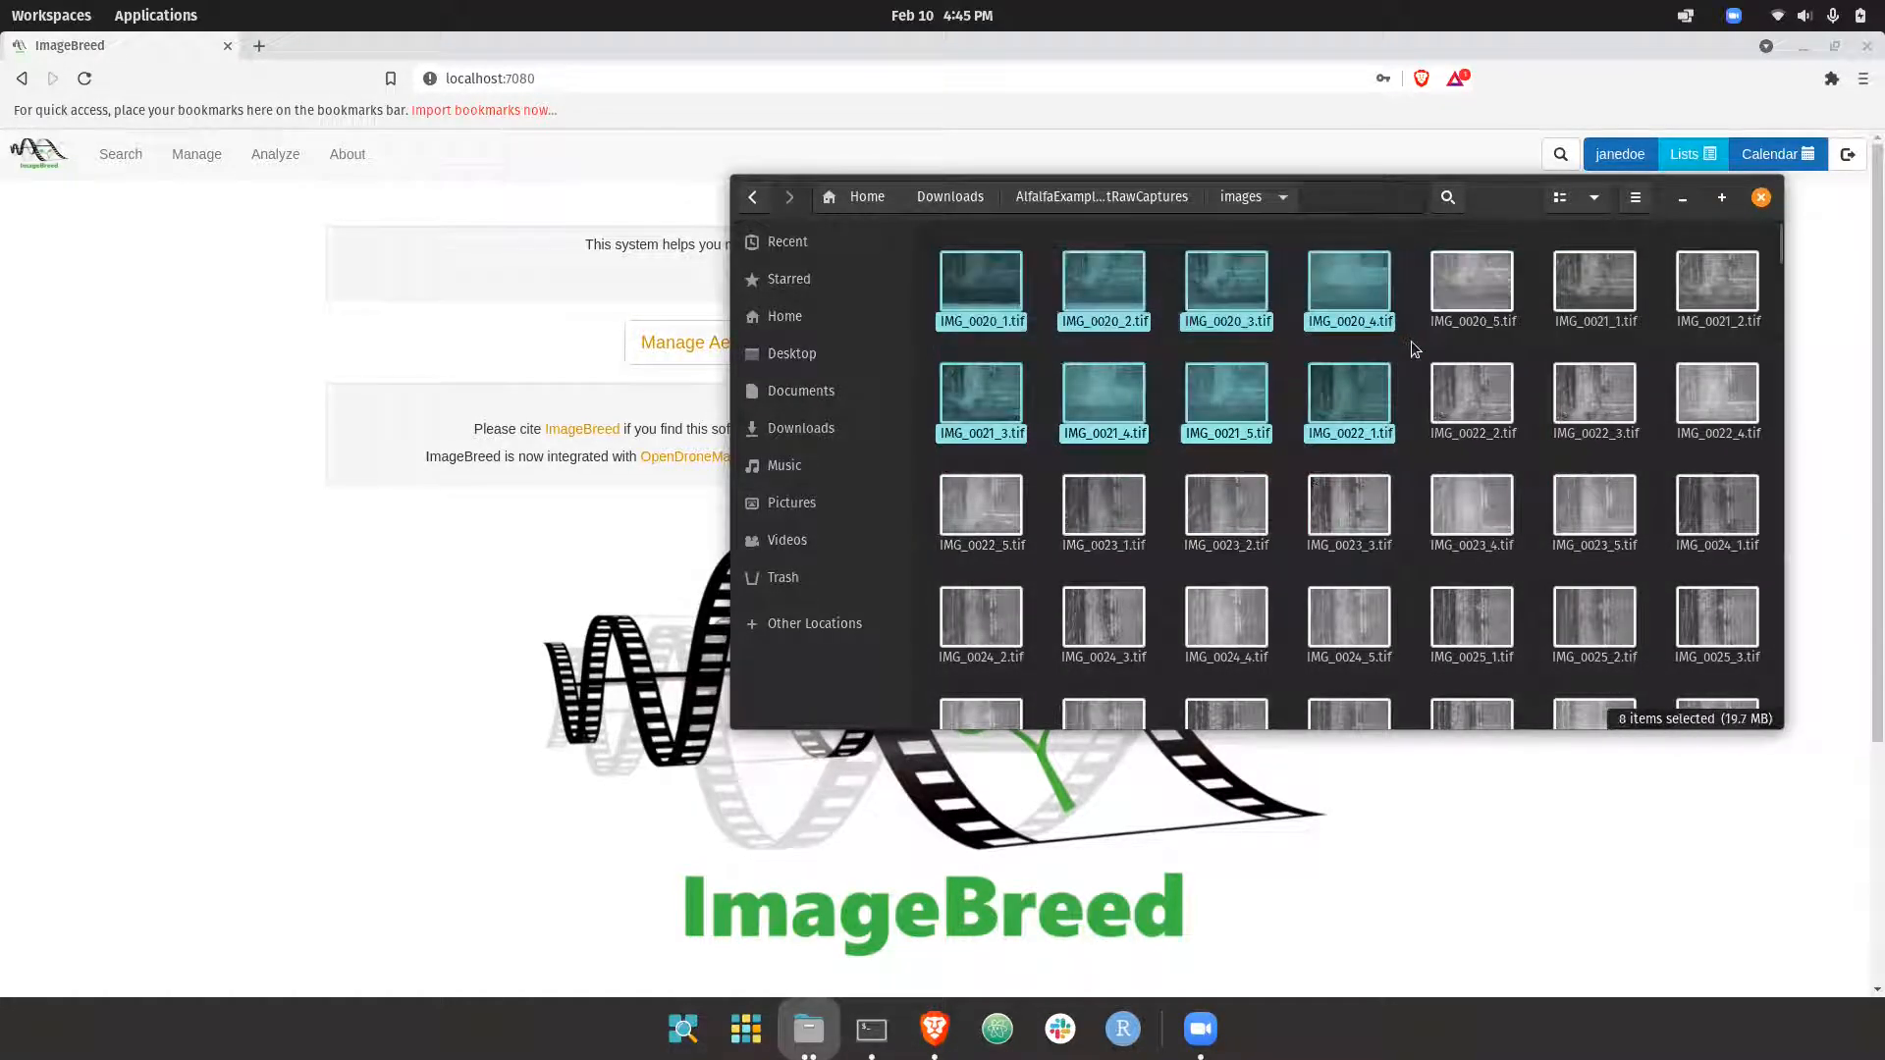
click(1411, 339)
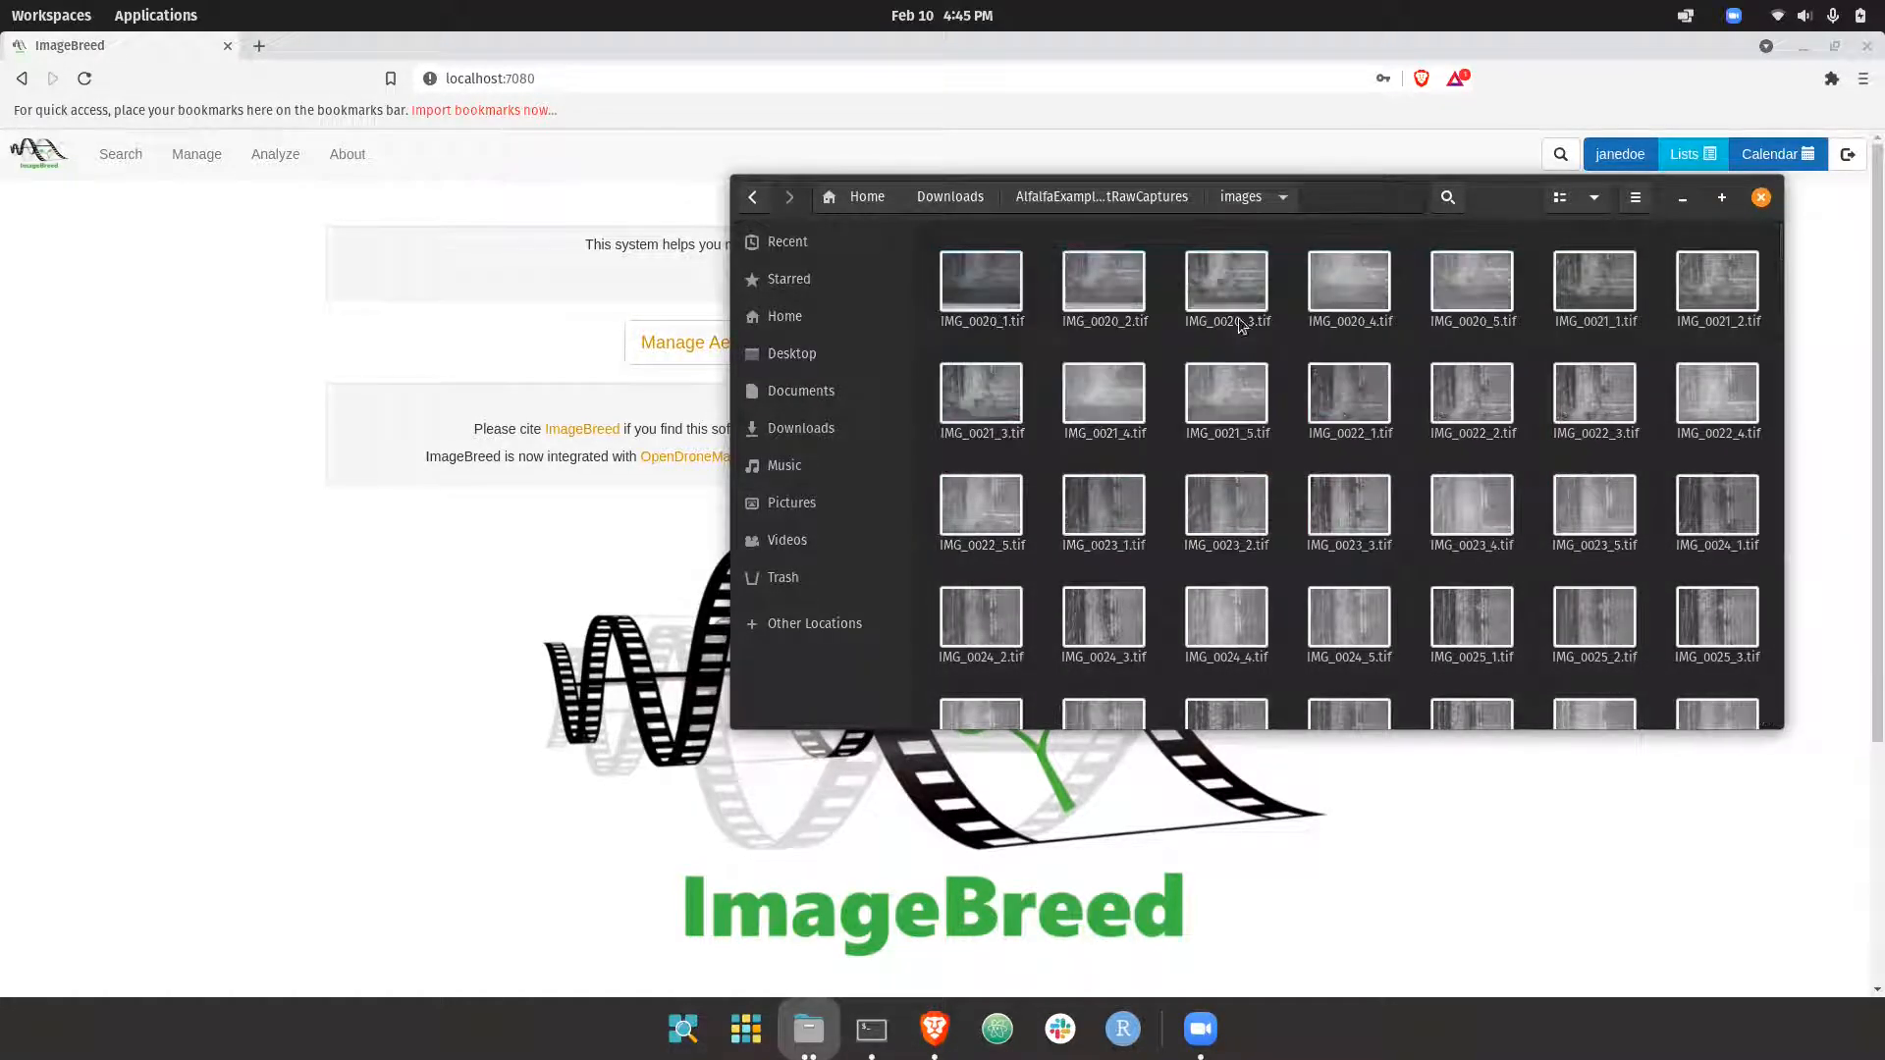
Bring up the color raw captures folder and preview DJI_0011.JPG and the photos following it at larger size
click(817, 1024)
drag(429, 376, 992, 464)
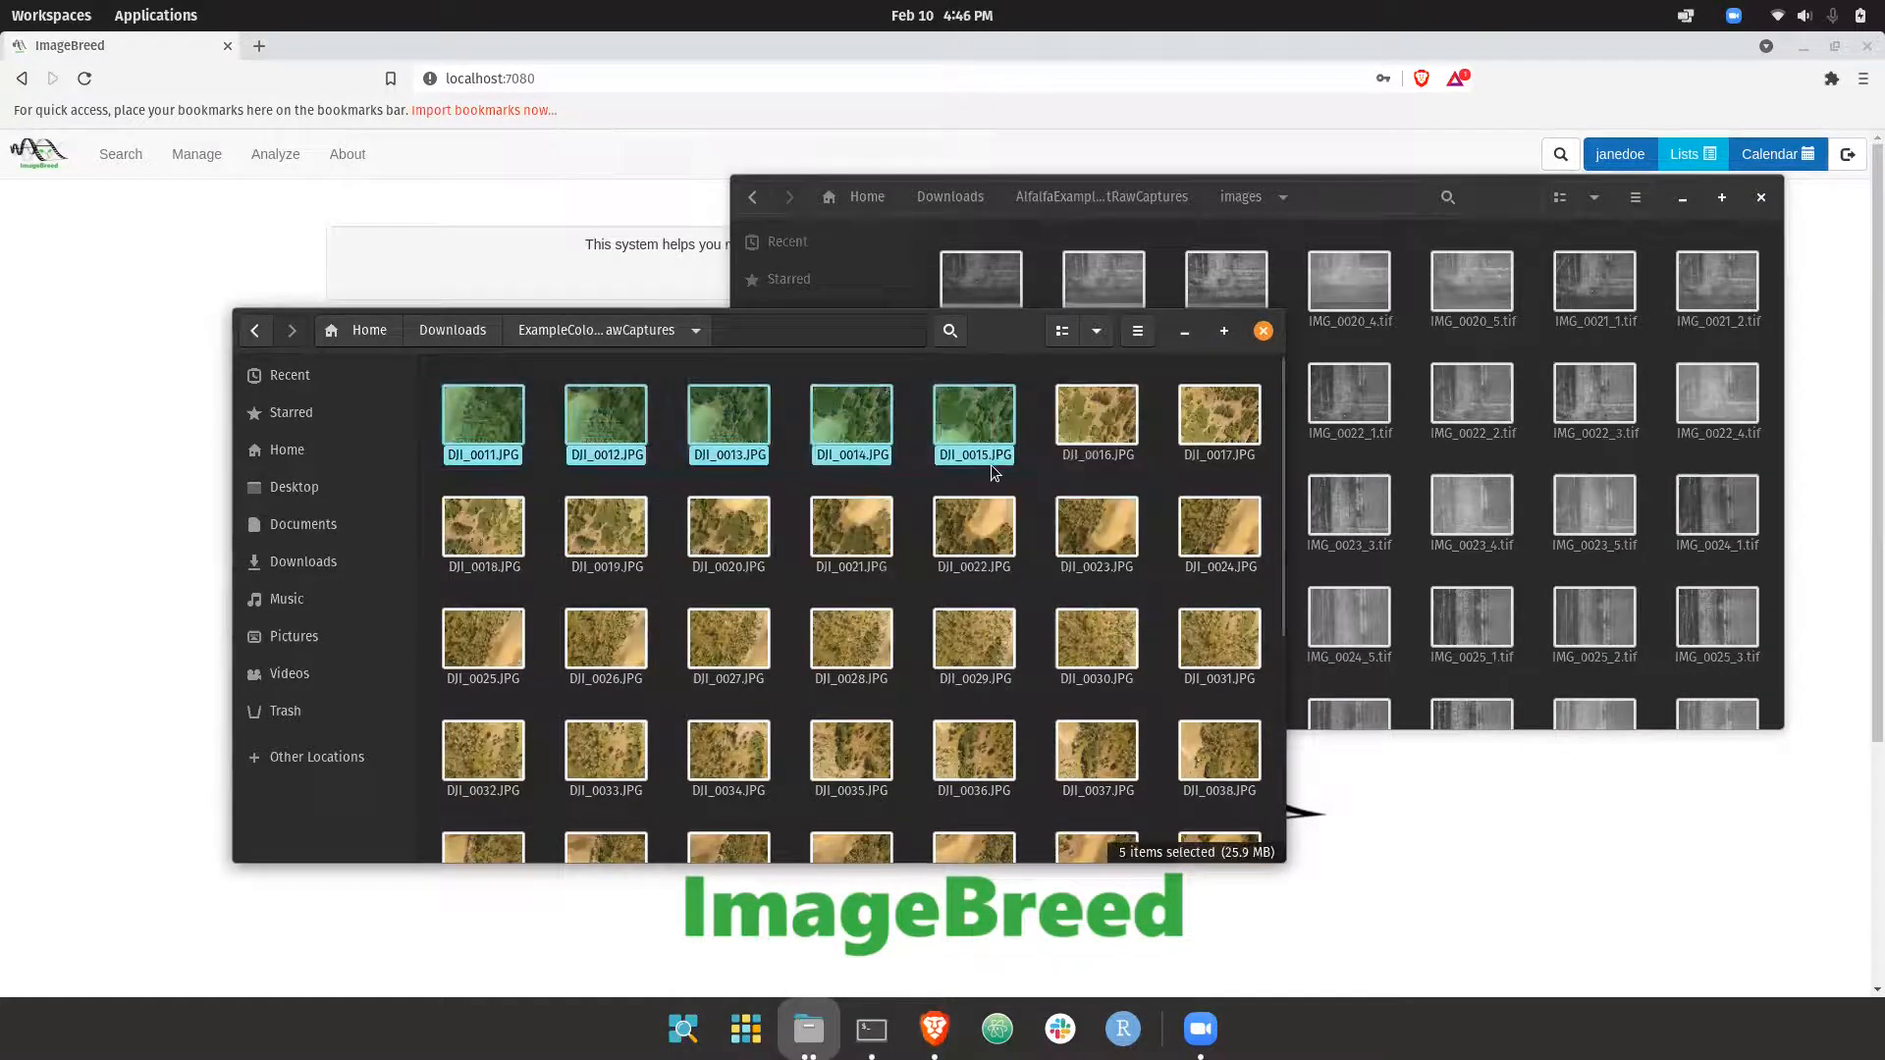
double_click(497, 433)
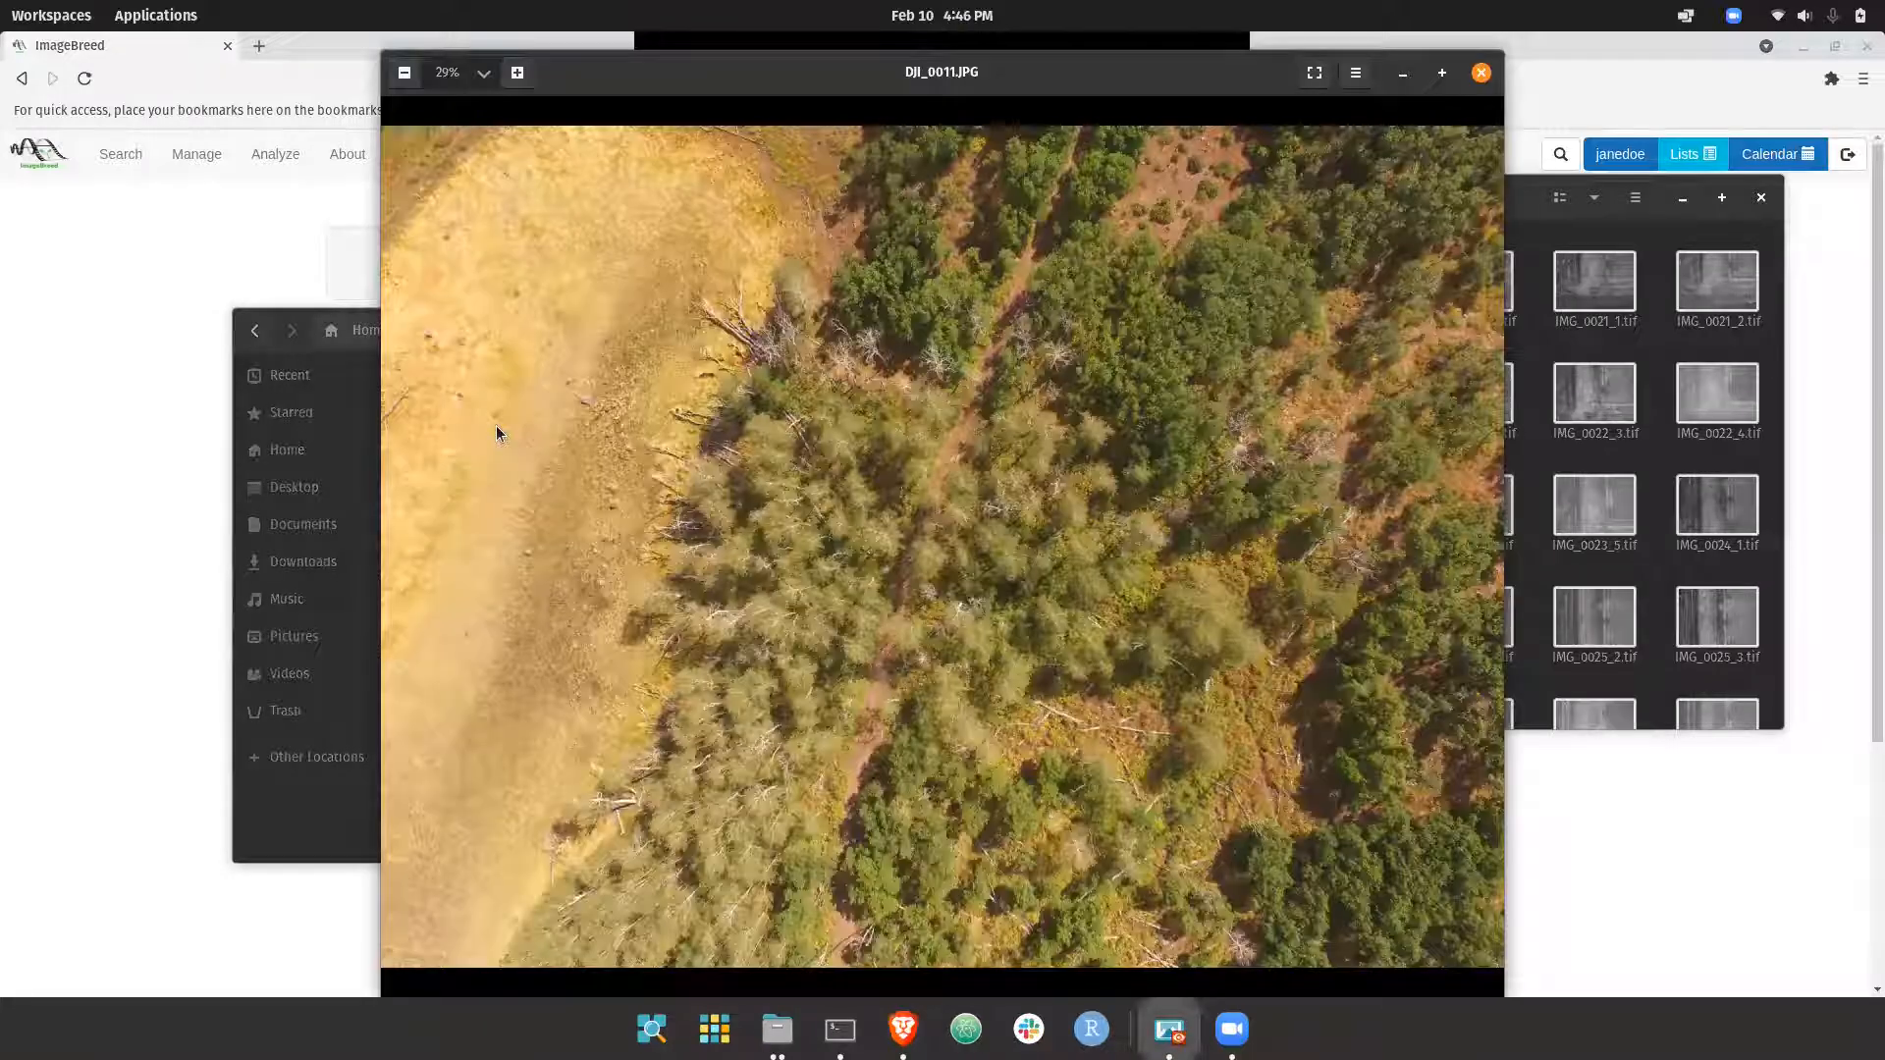
key(Right)
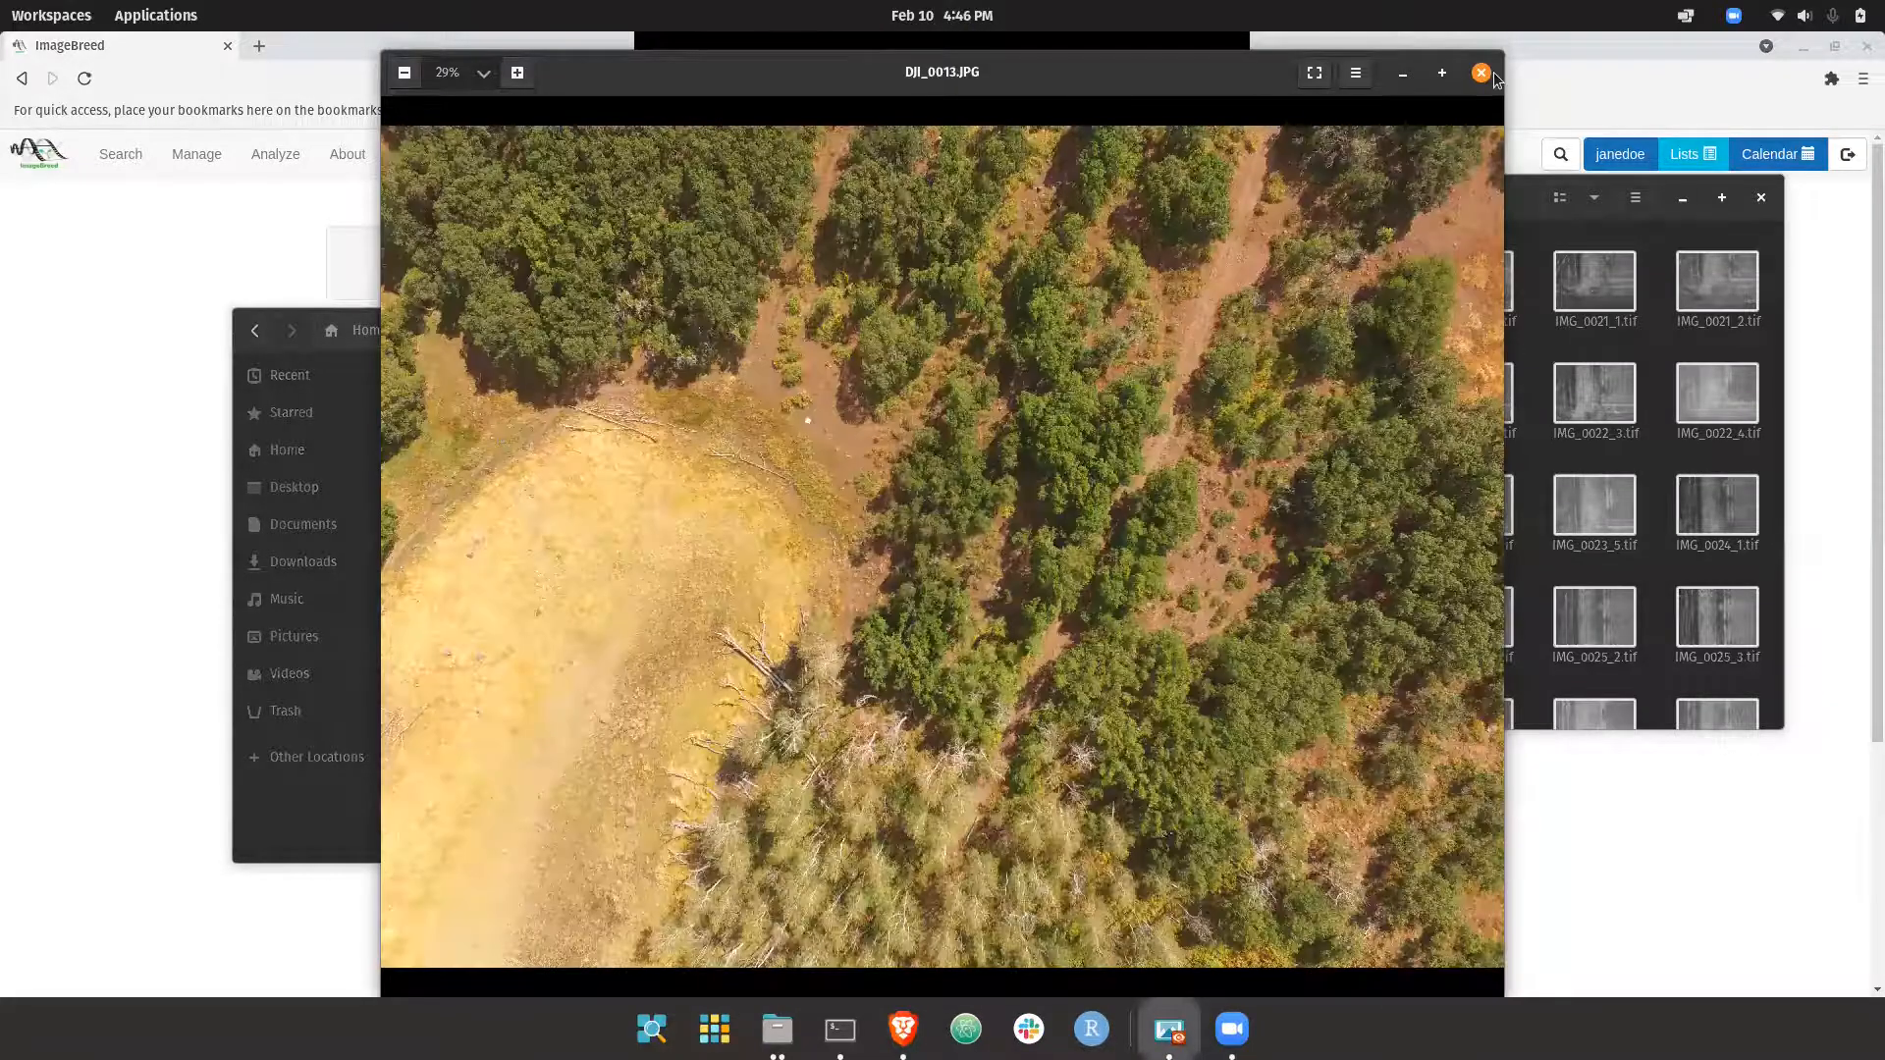
key(Escape)
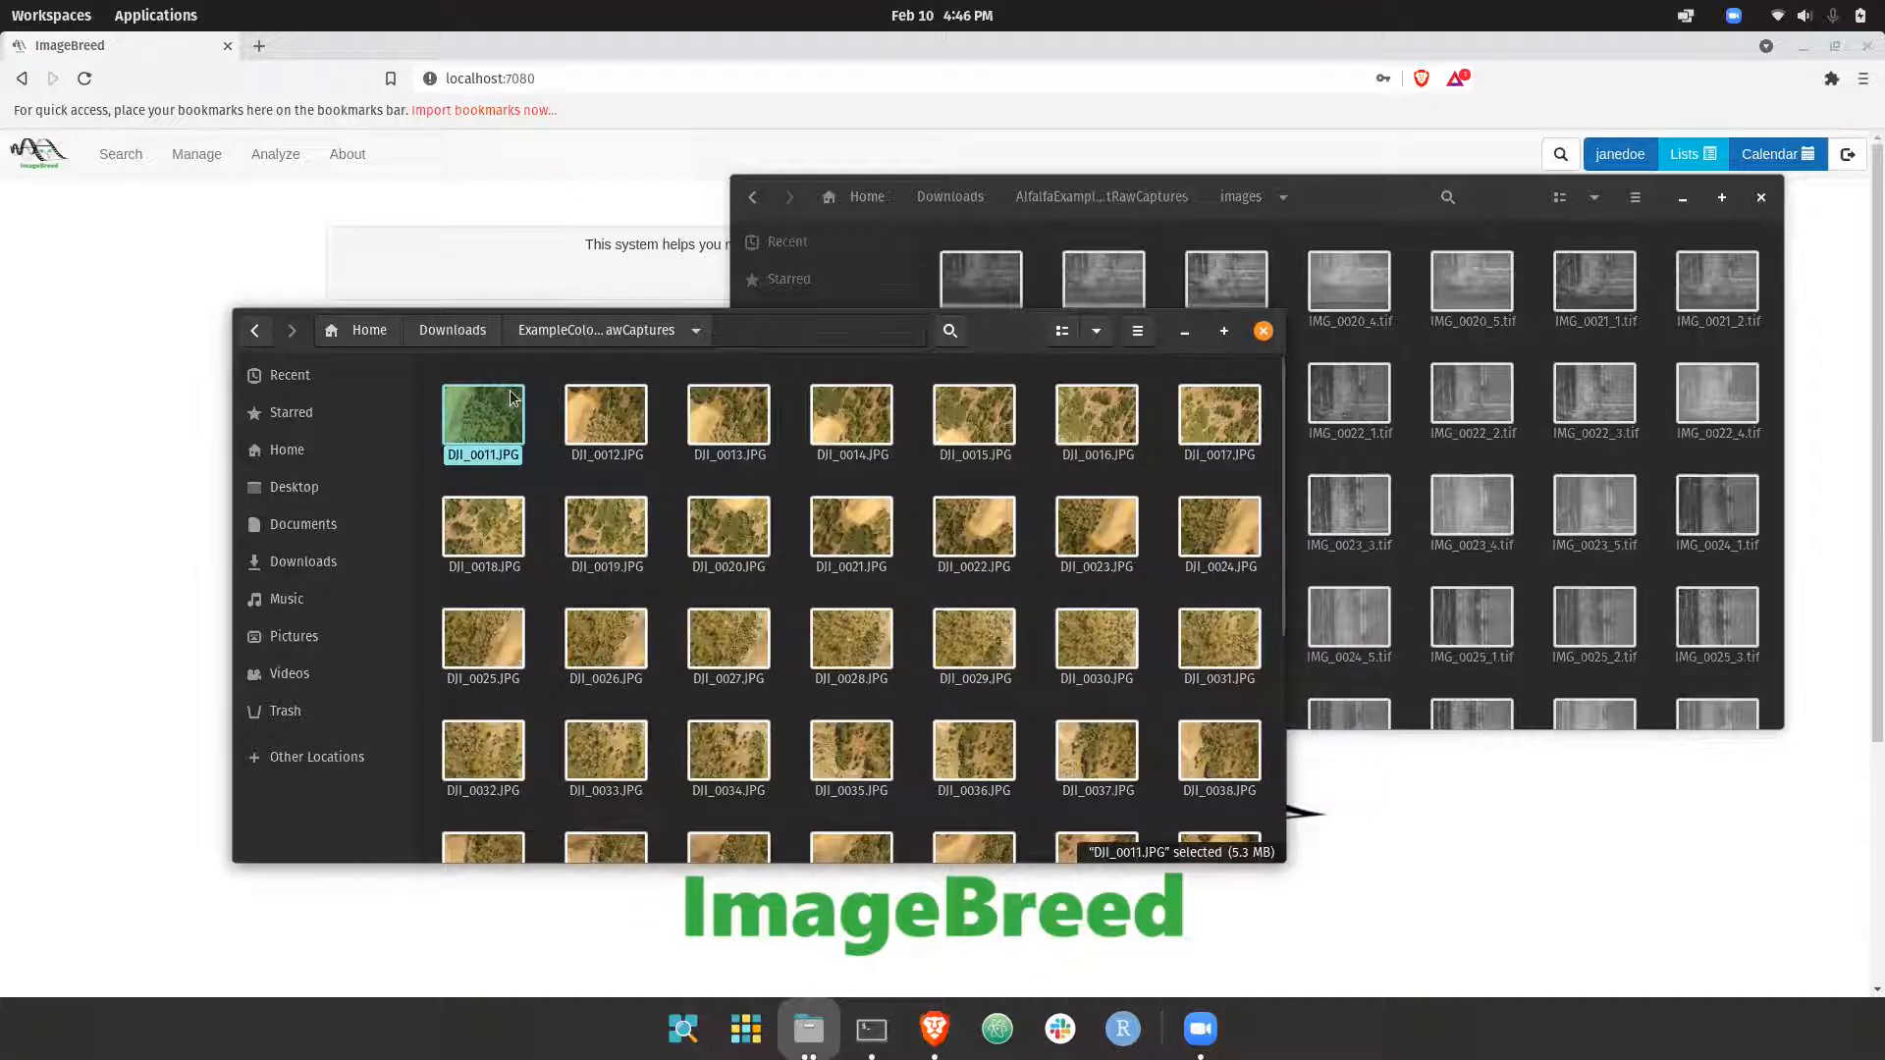
Look through the remaining color captures and locate ExampleColorAerialDroneFlightRawCaptures.zip in the Downloads folder
click(609, 432)
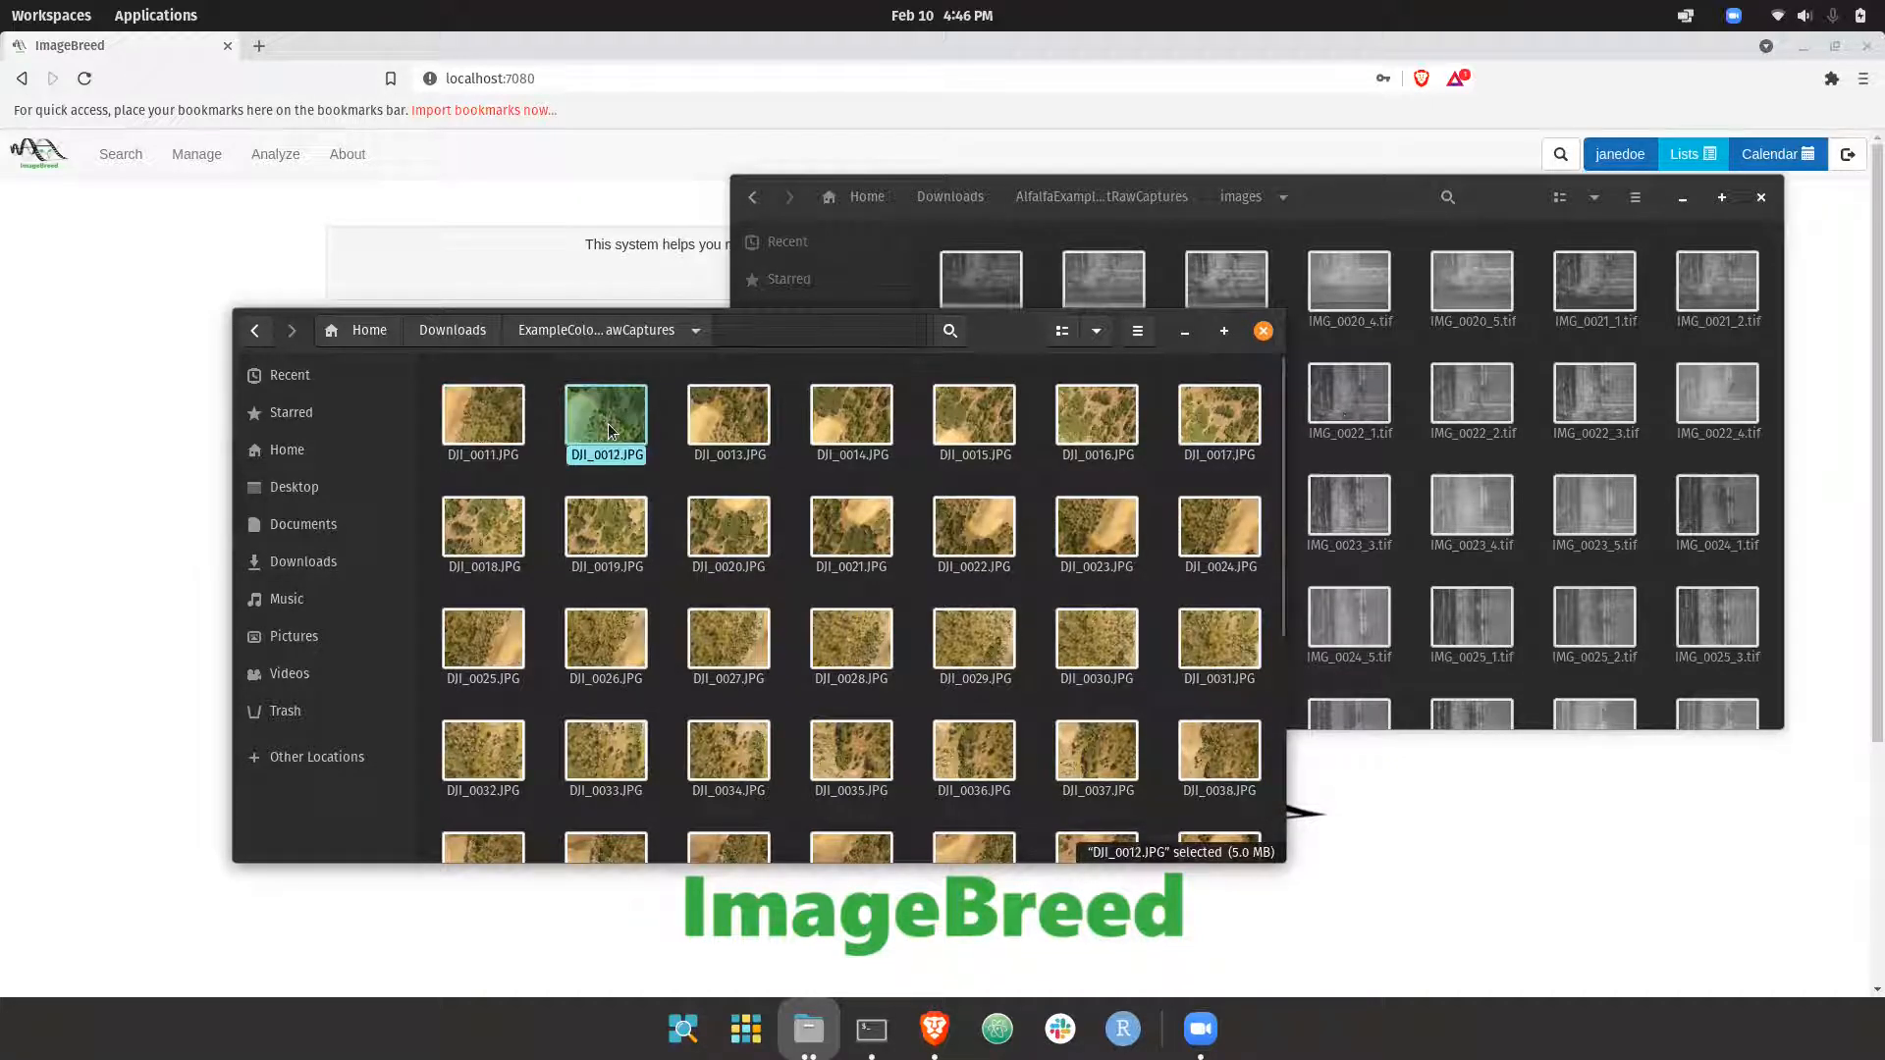
scroll(579, 515, down, 6)
scroll(580, 515, up, 6)
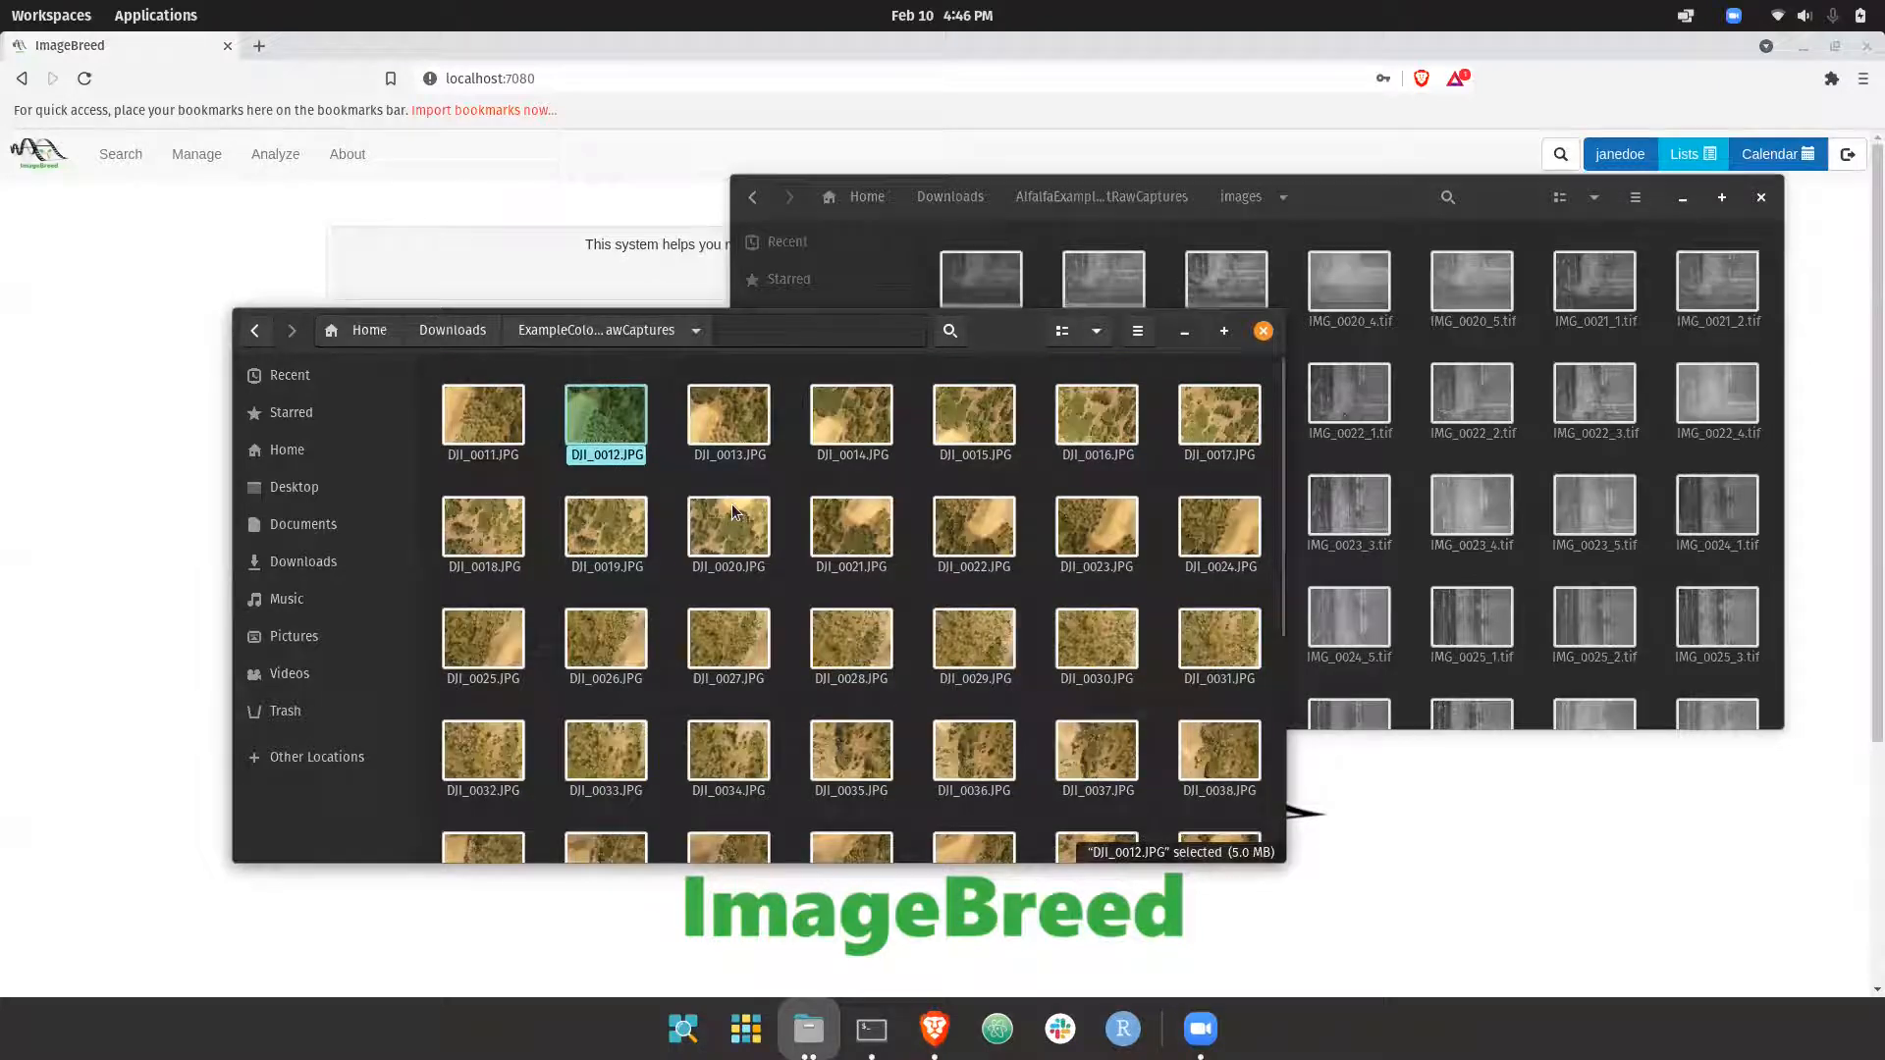
click(432, 331)
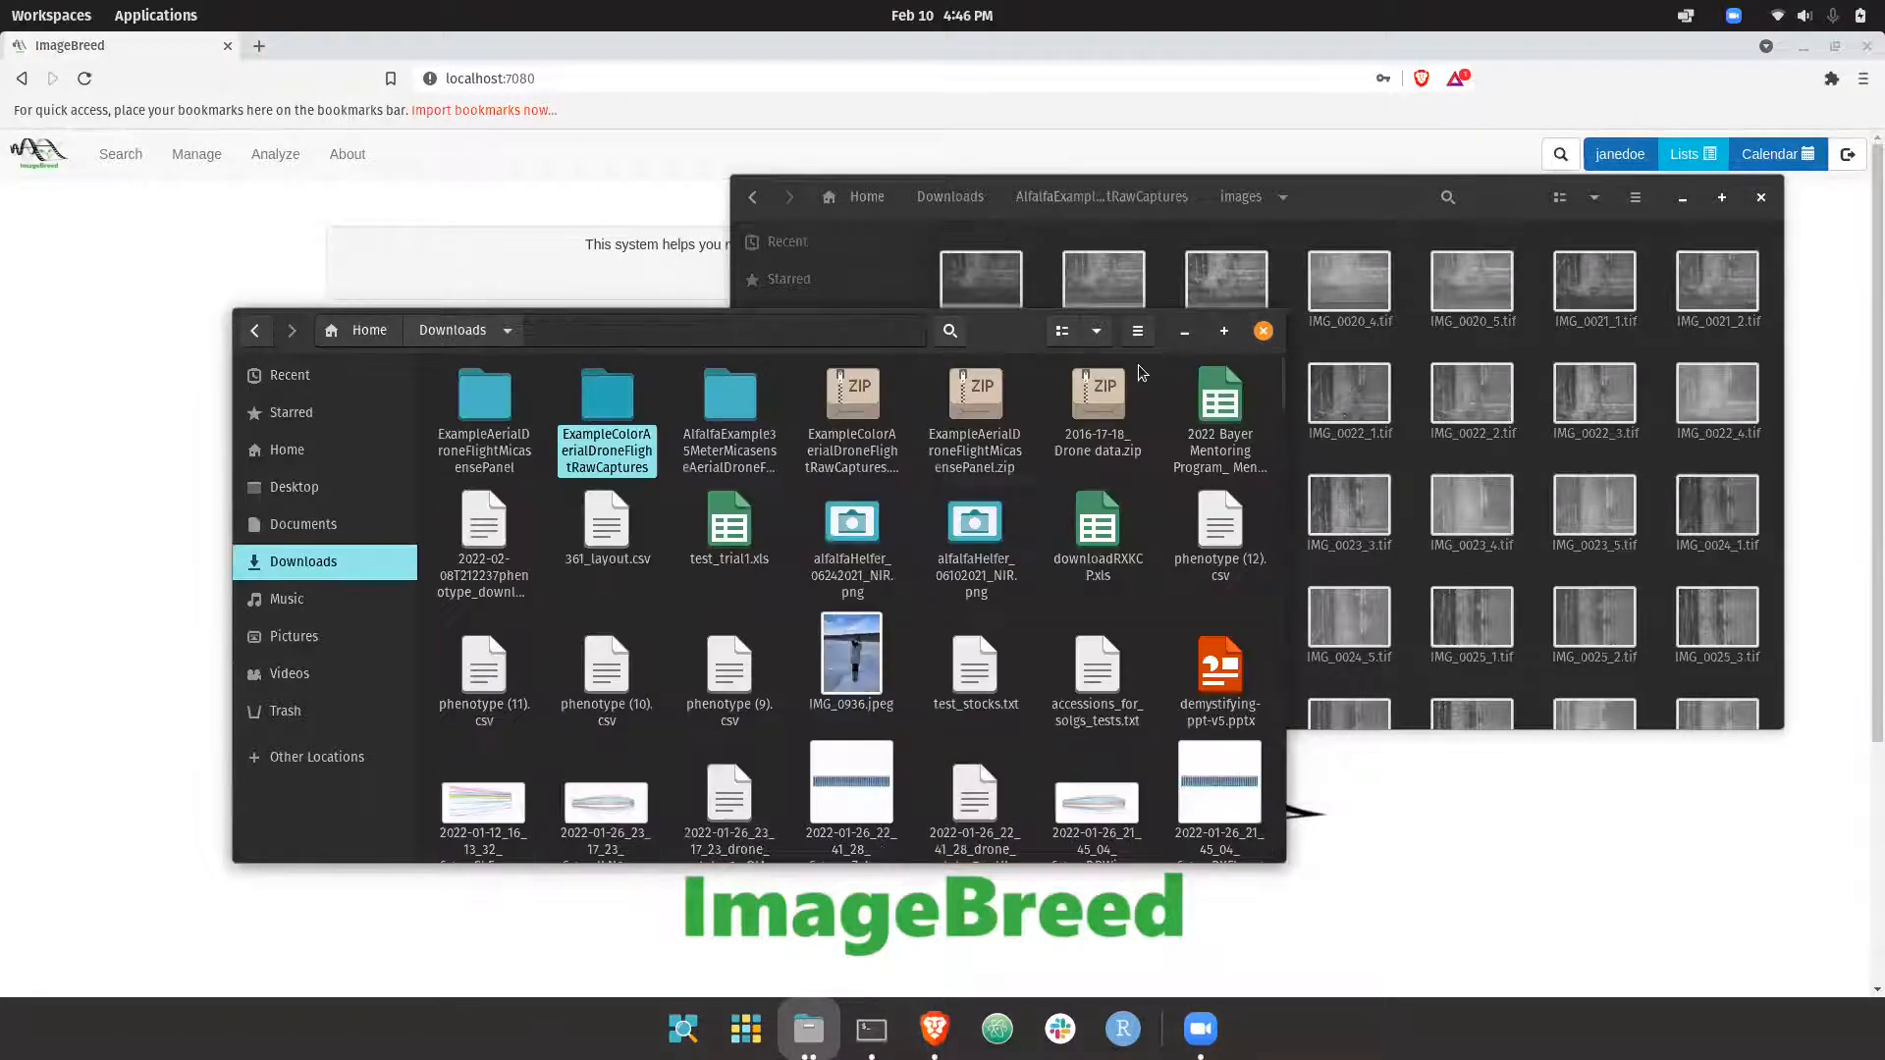
click(850, 430)
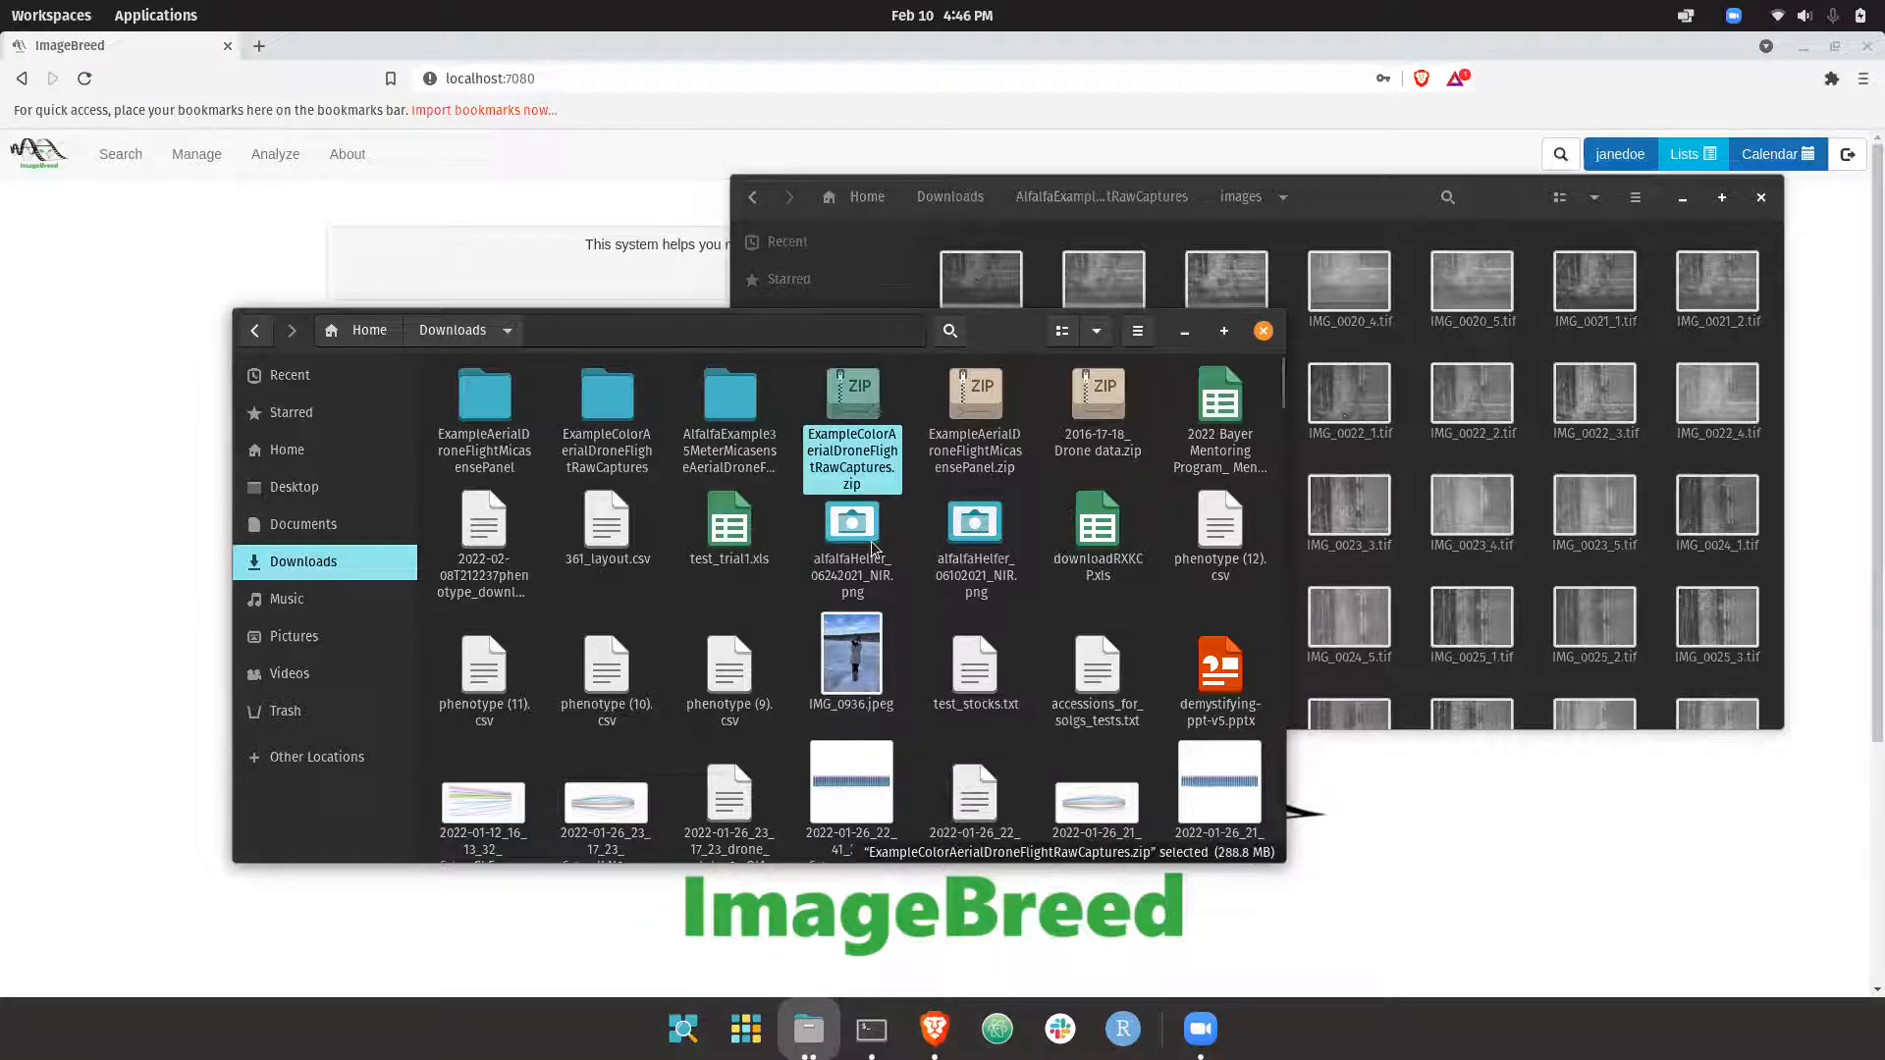
Return to the browser and start the aerial imagery upload workflow for a single imaging event
click(144, 345)
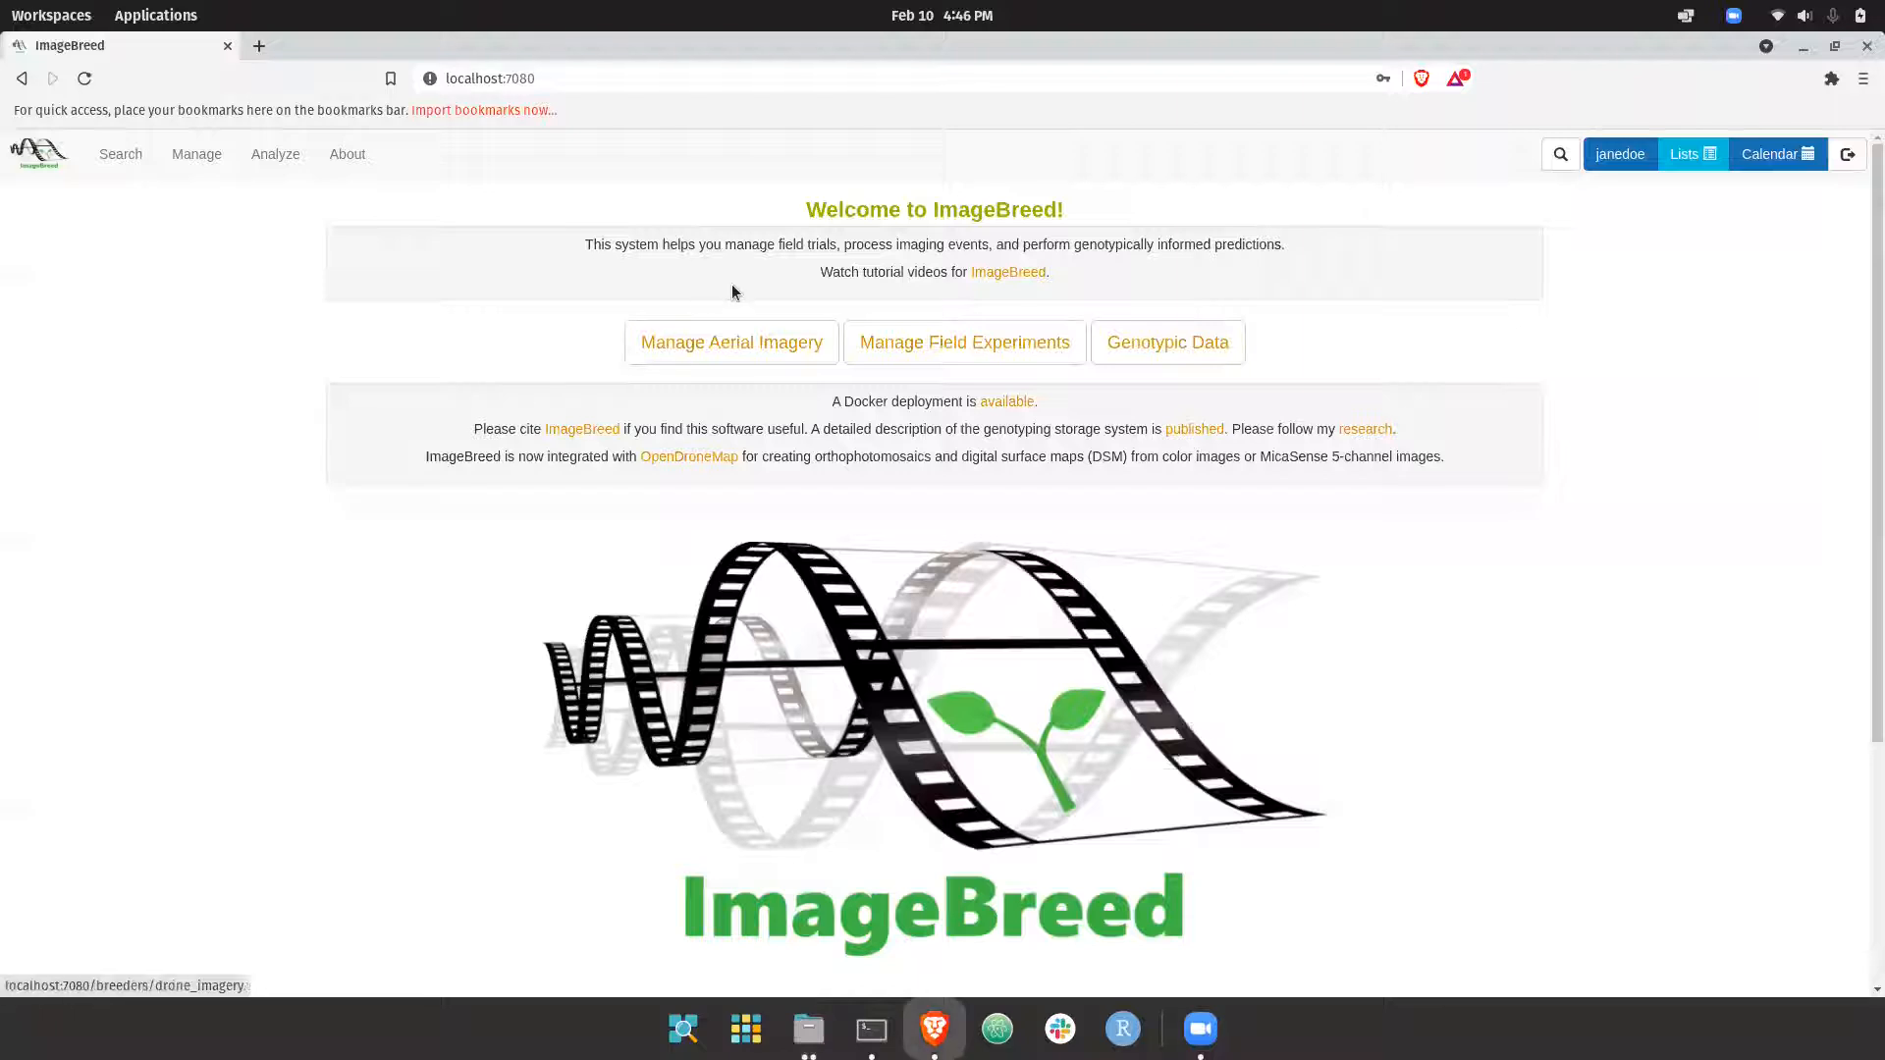
mouse_move(197, 177)
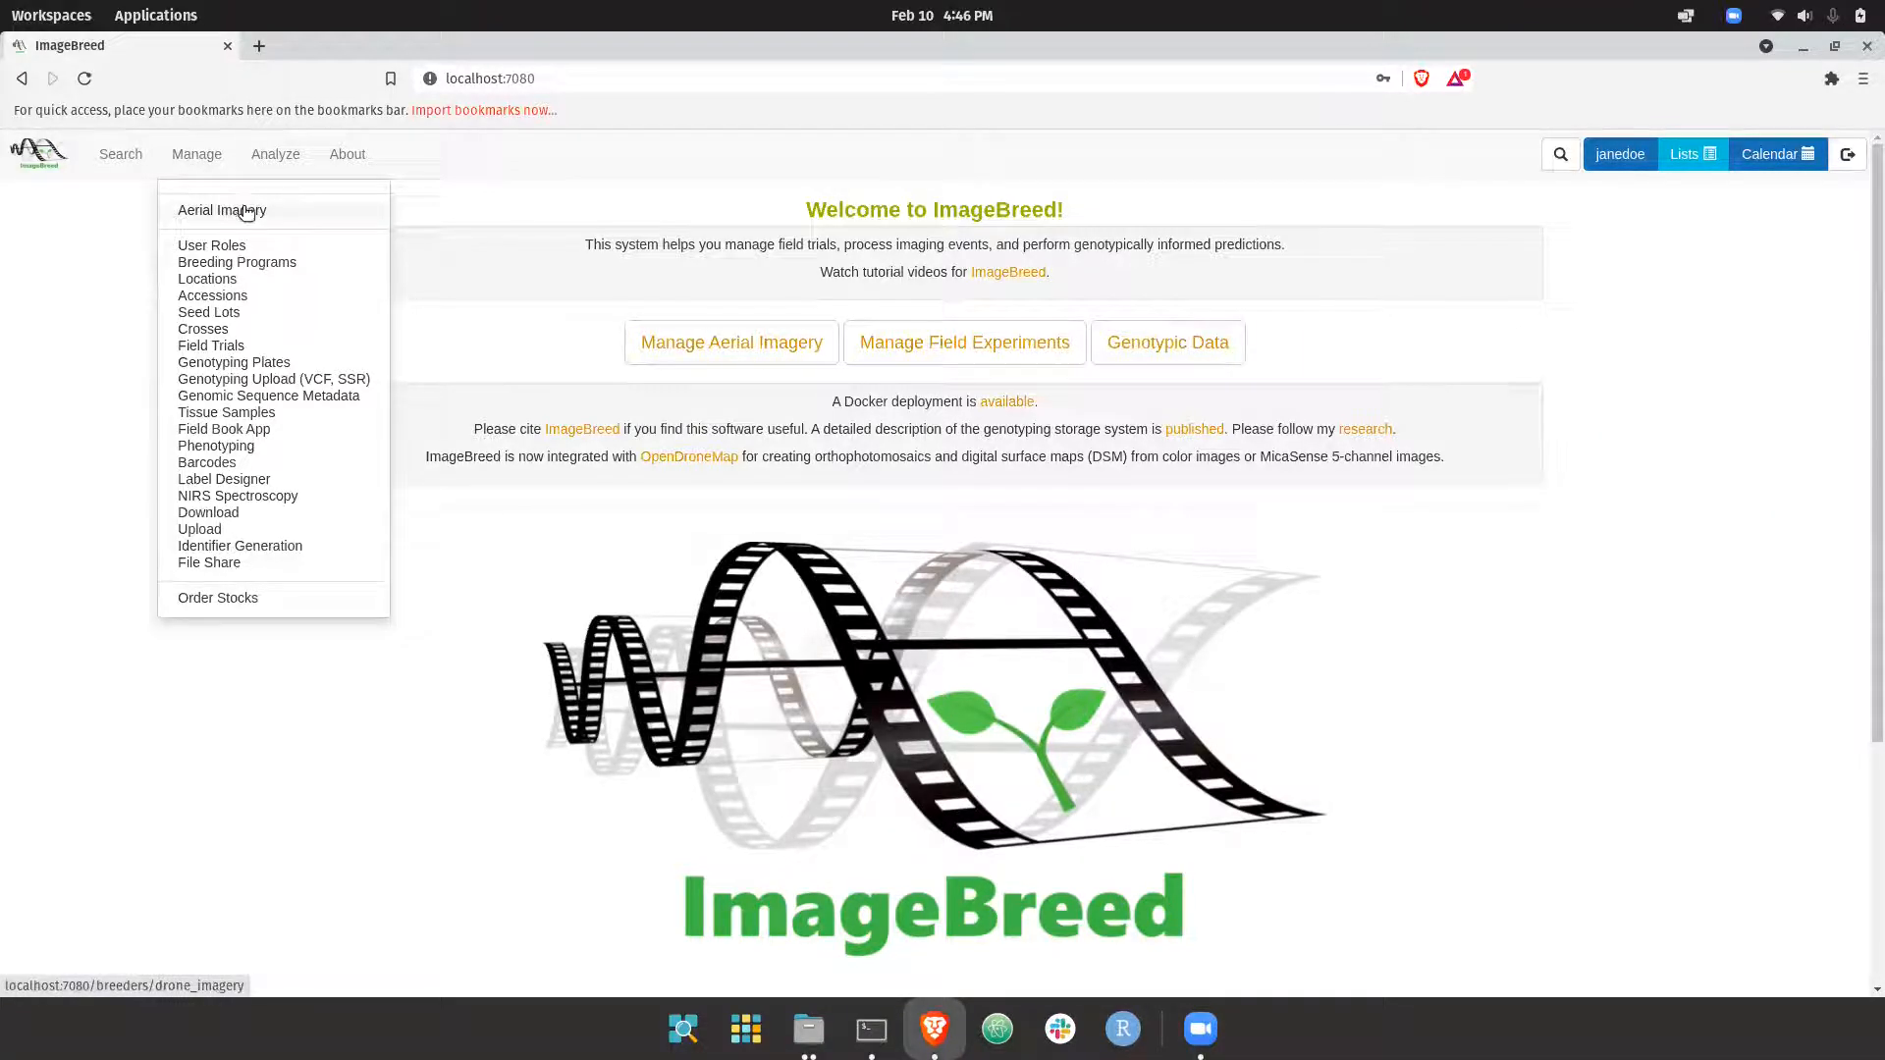
click(224, 212)
click(451, 427)
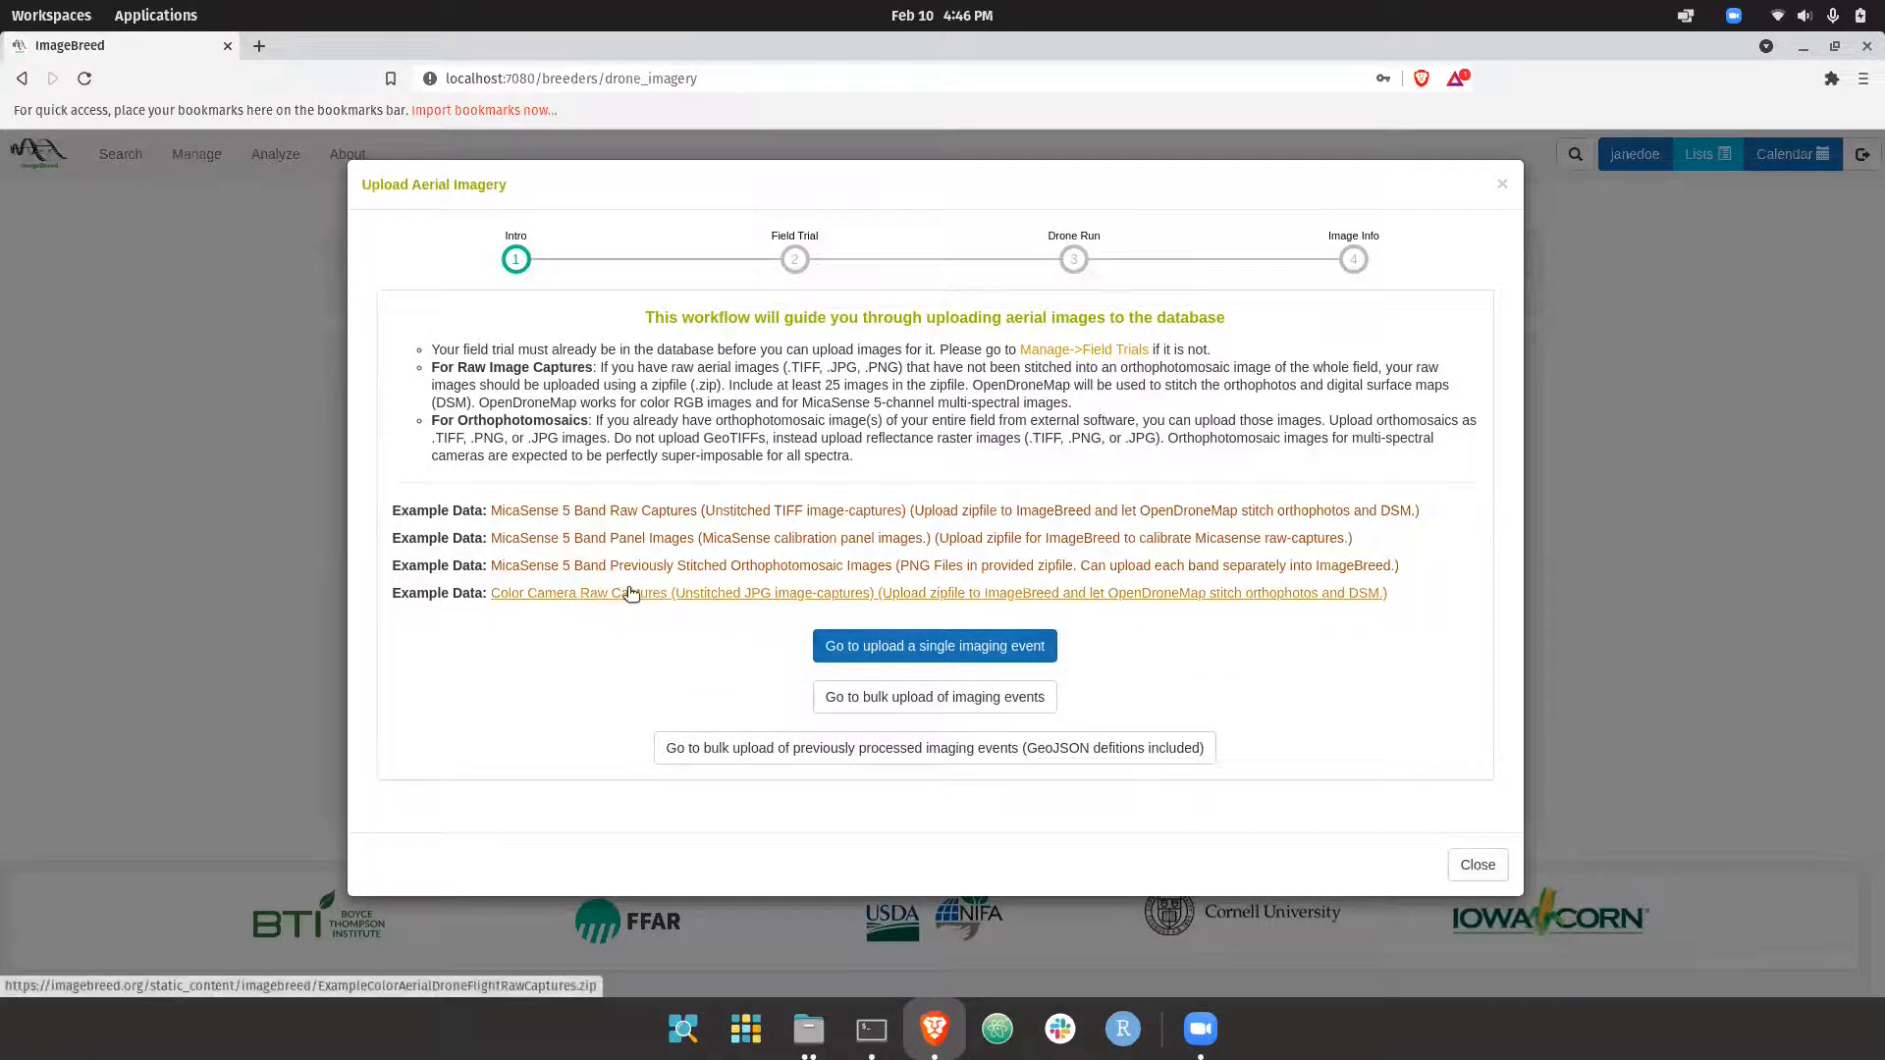
click(861, 653)
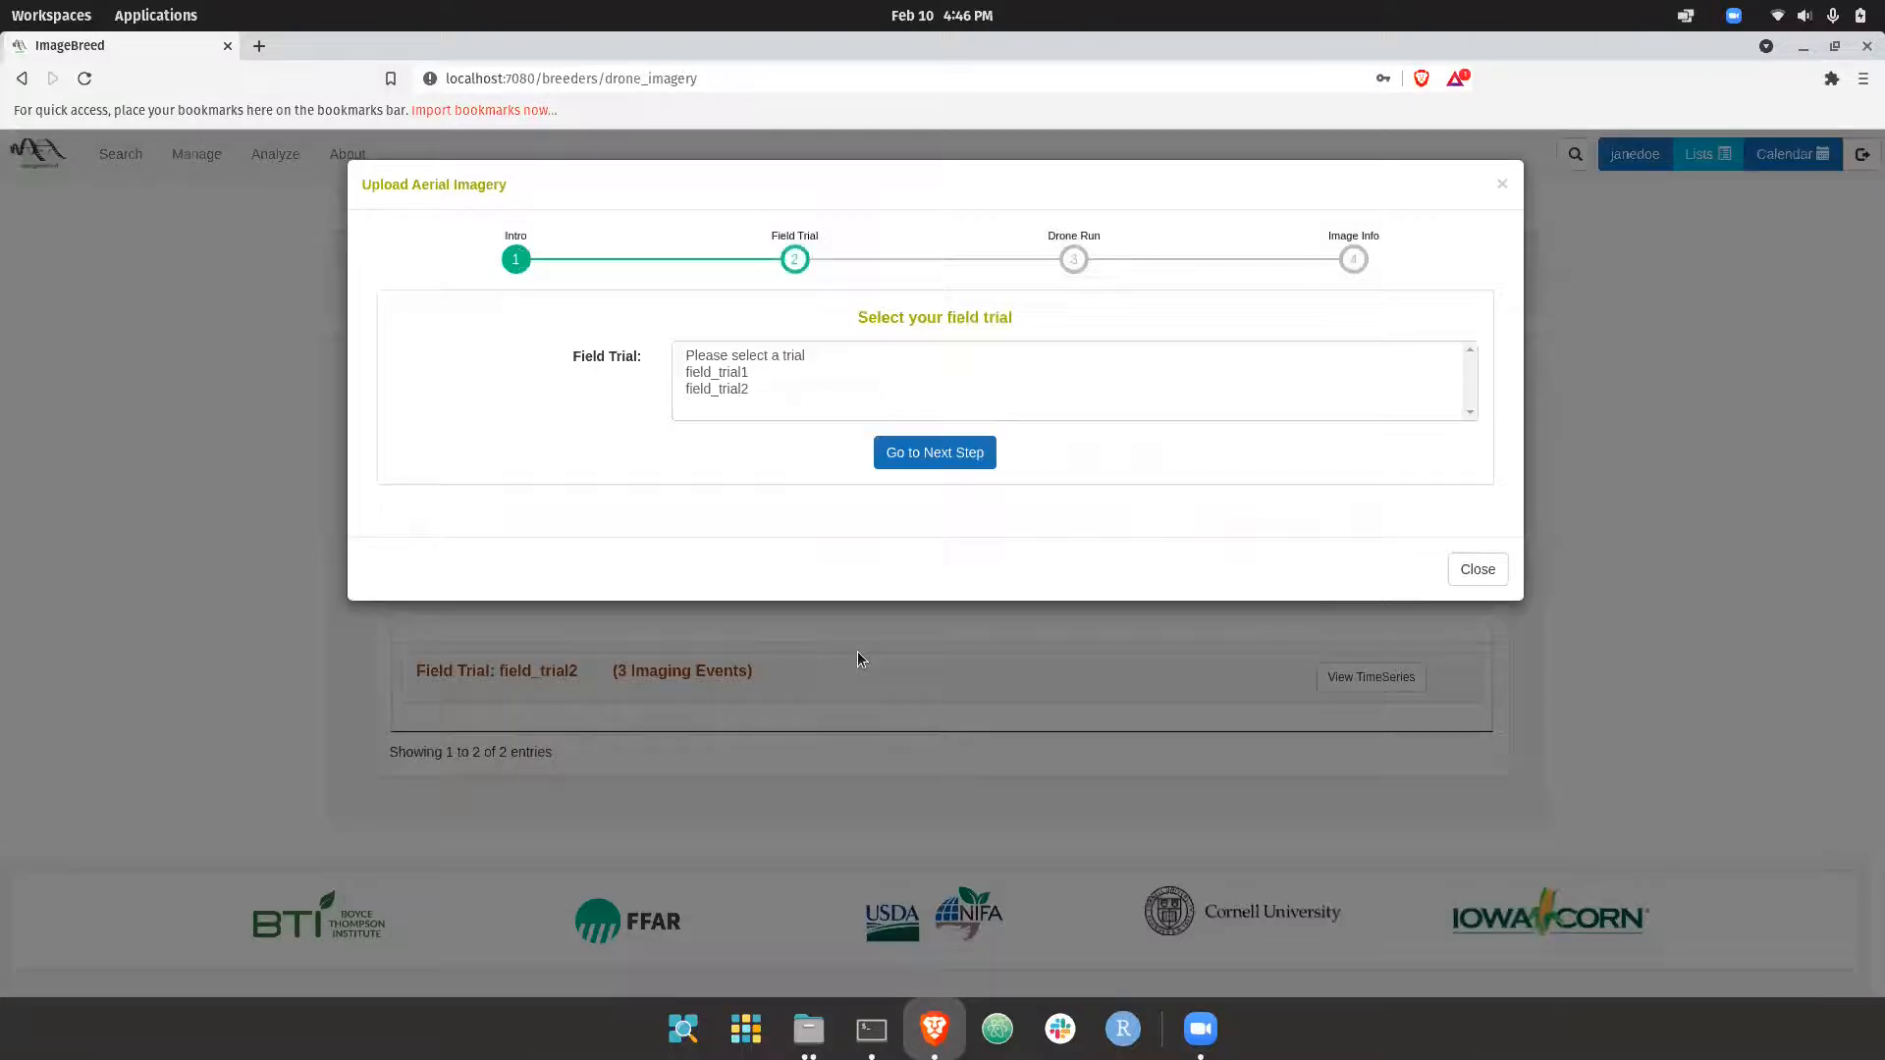
drag(744, 373, 749, 390)
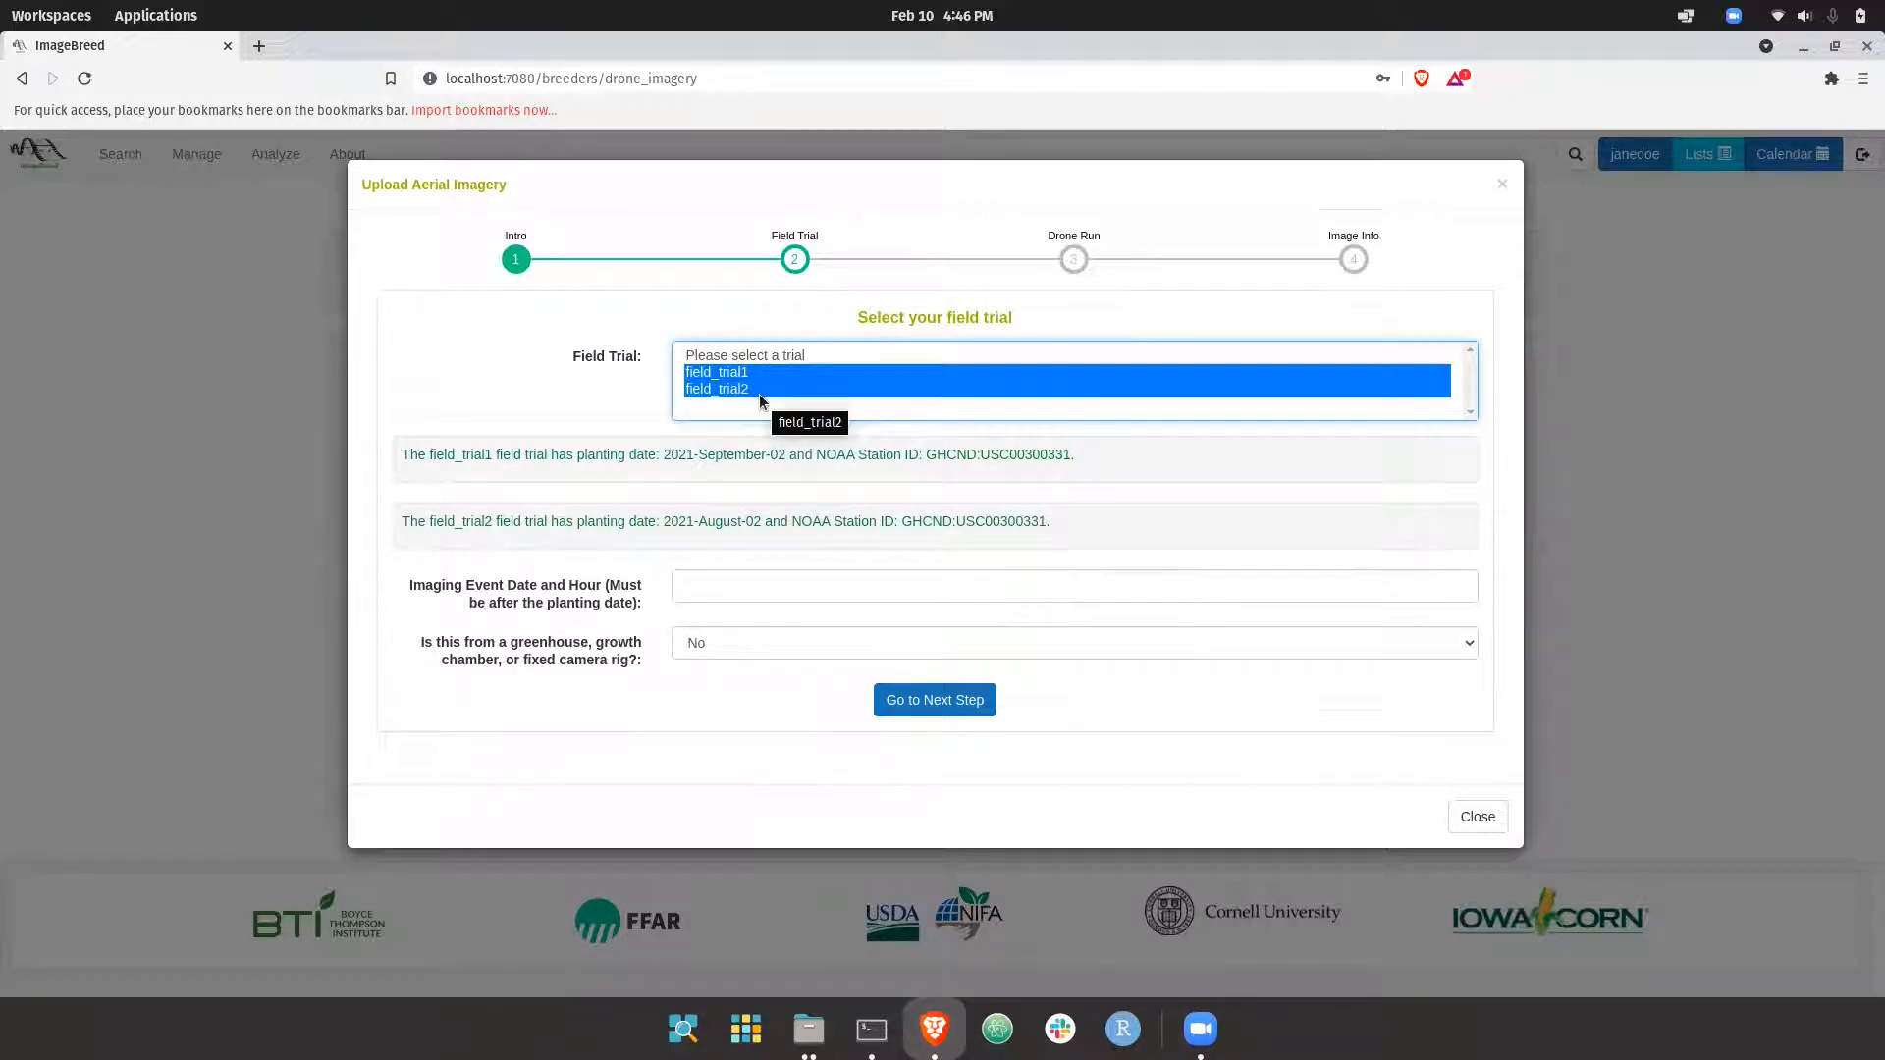
click(740, 370)
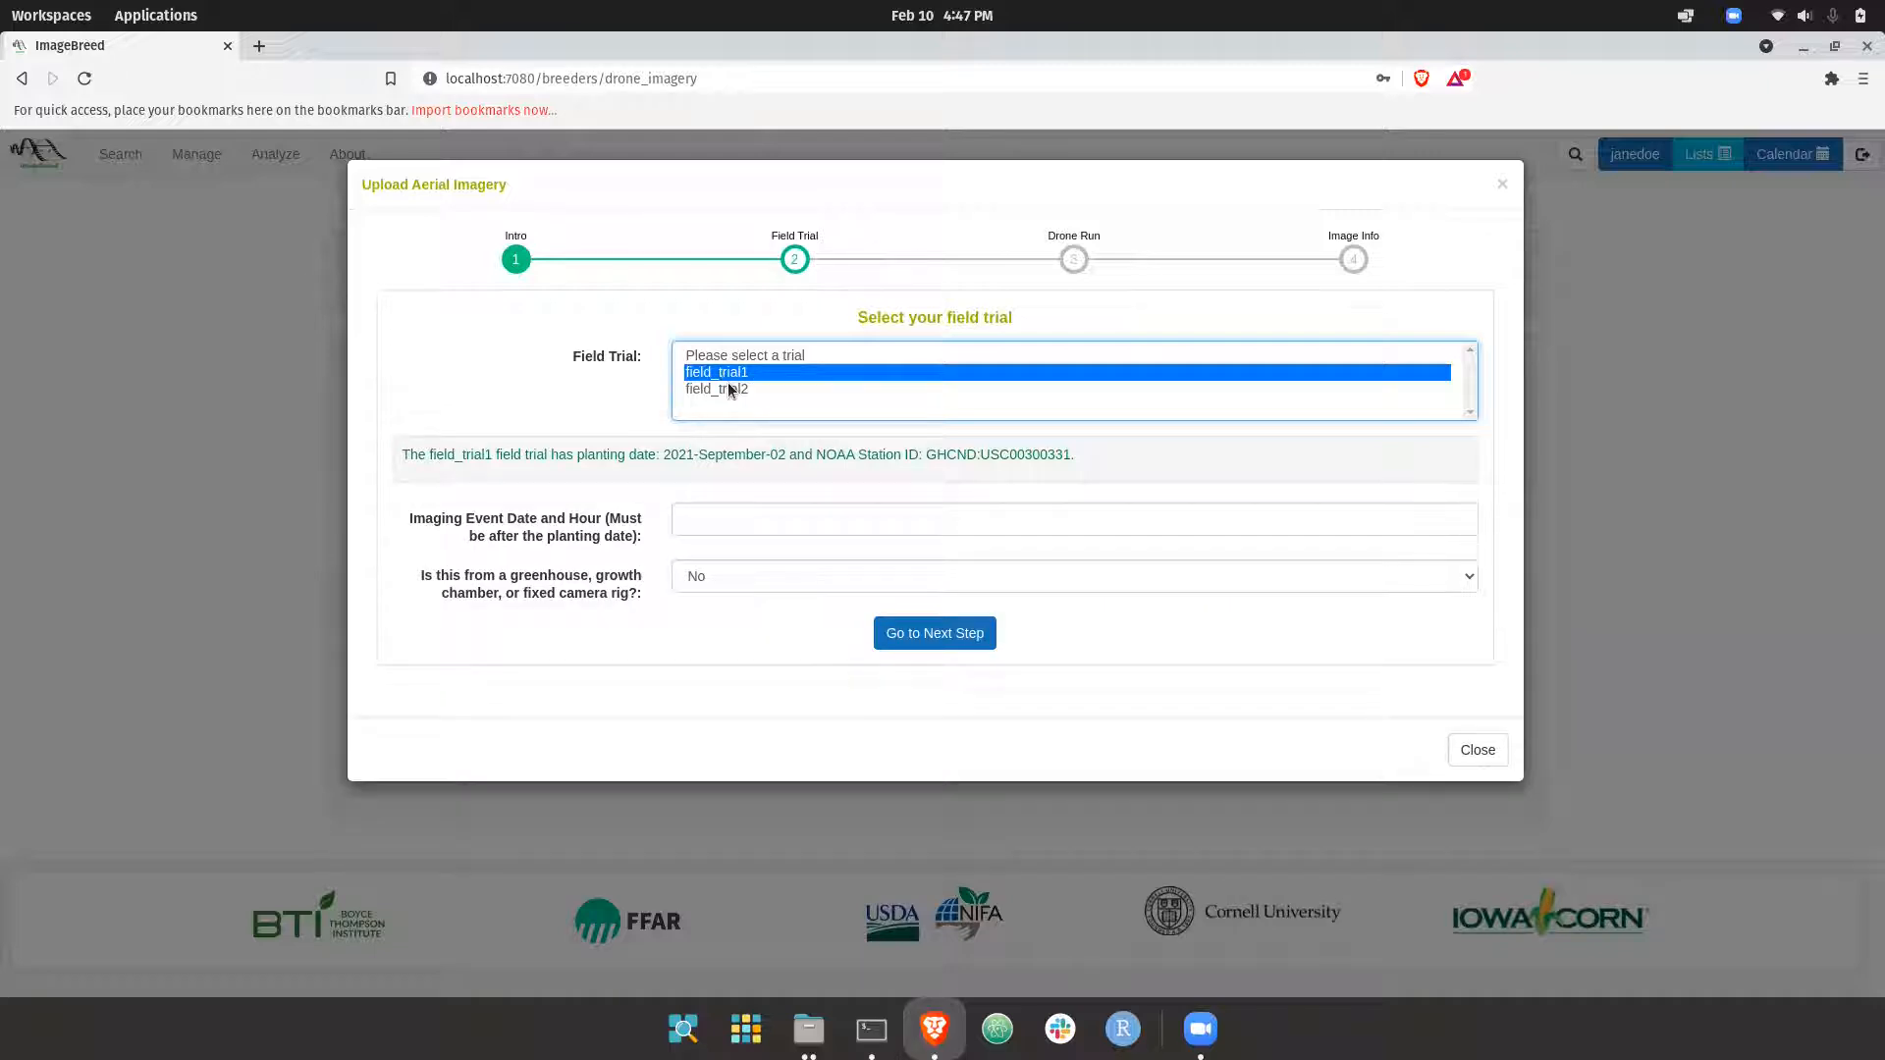
ctrl+click(752, 388)
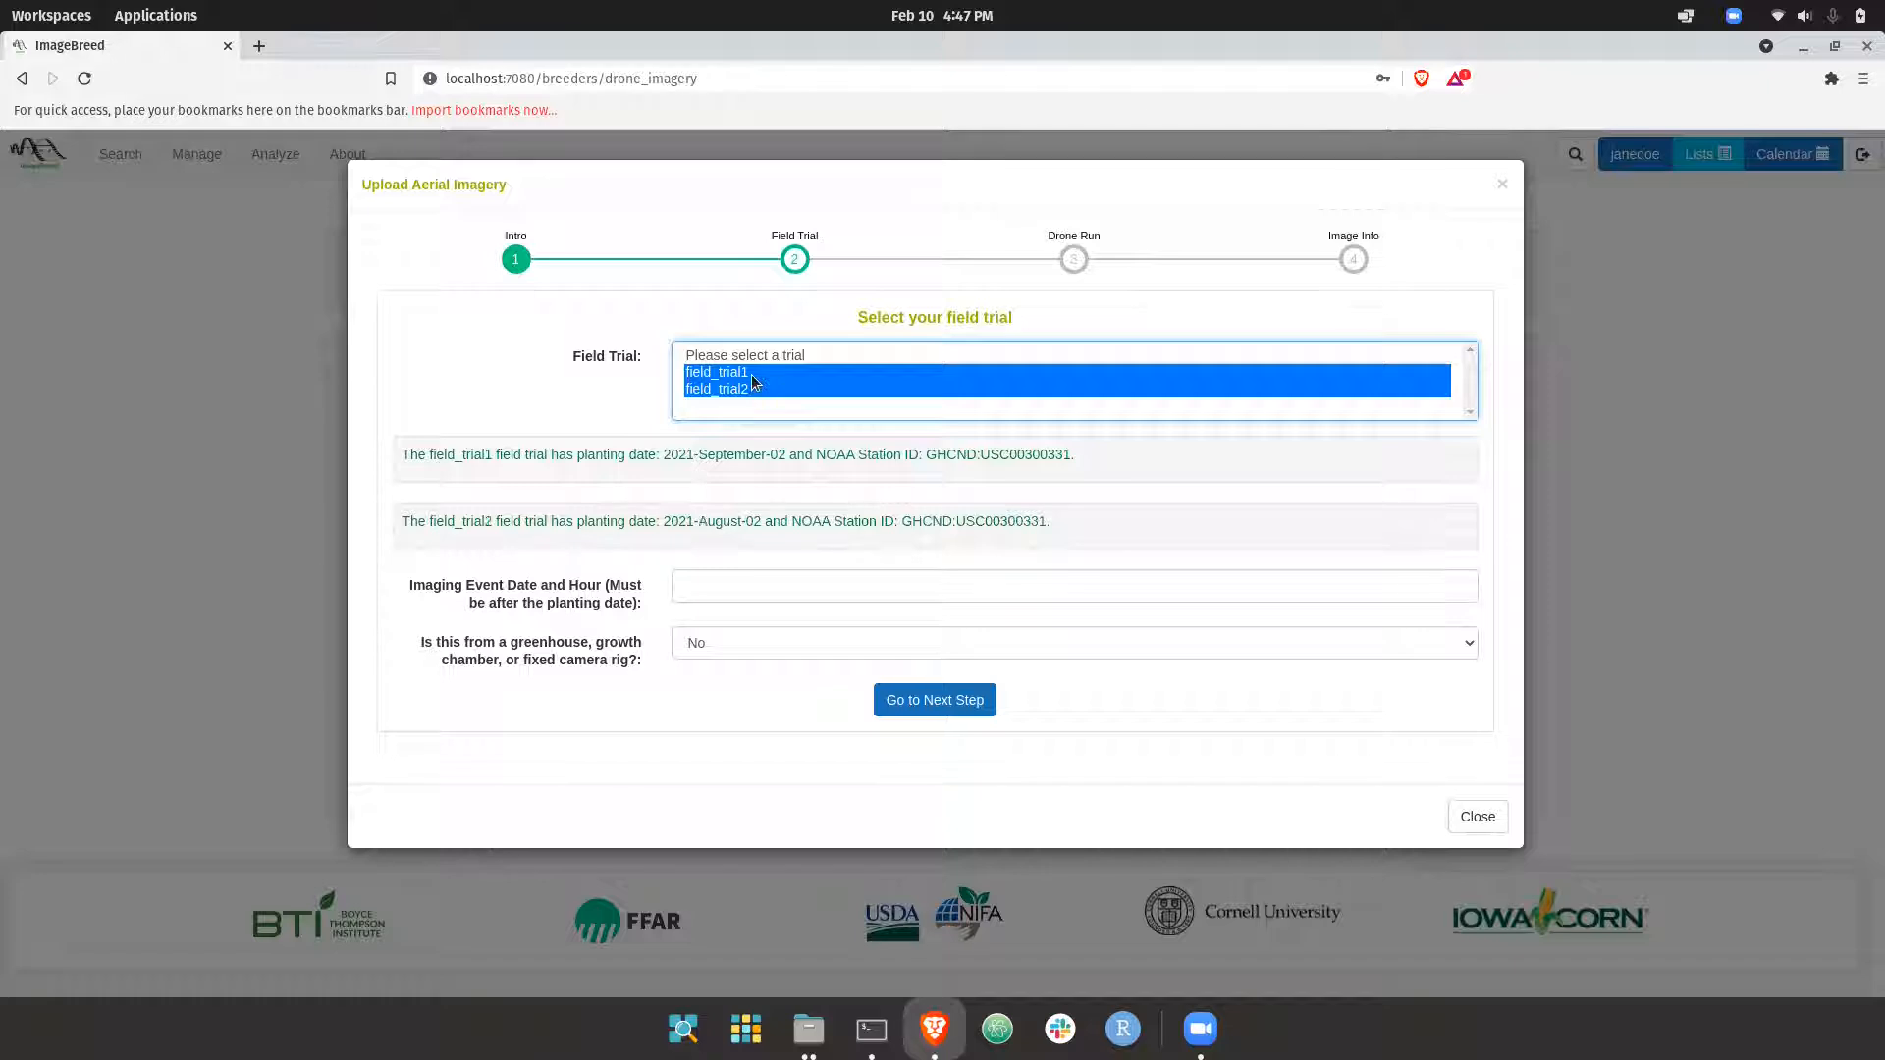
Choose field_trial1 with imaging event date 2021/12/12 00:00:00 and continue to the drone run stage
click(757, 375)
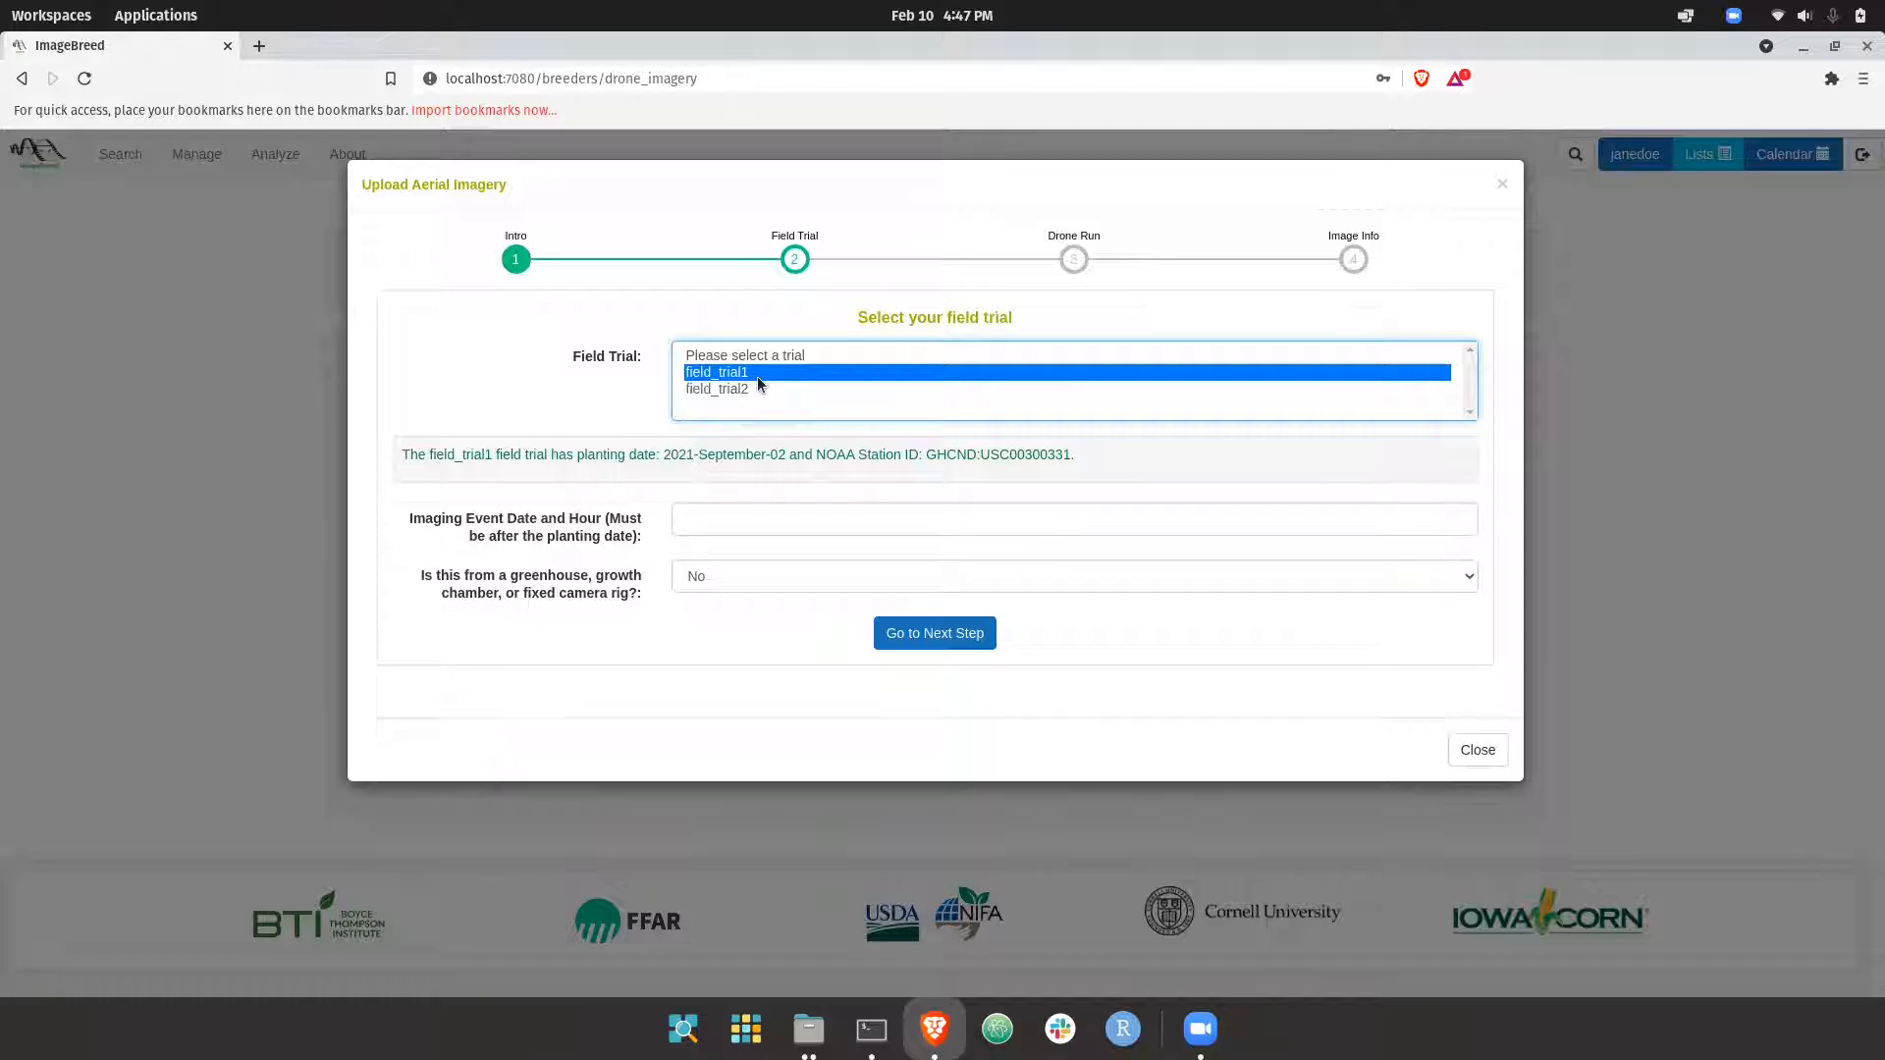
click(700, 530)
click(699, 605)
click(699, 605)
click(700, 720)
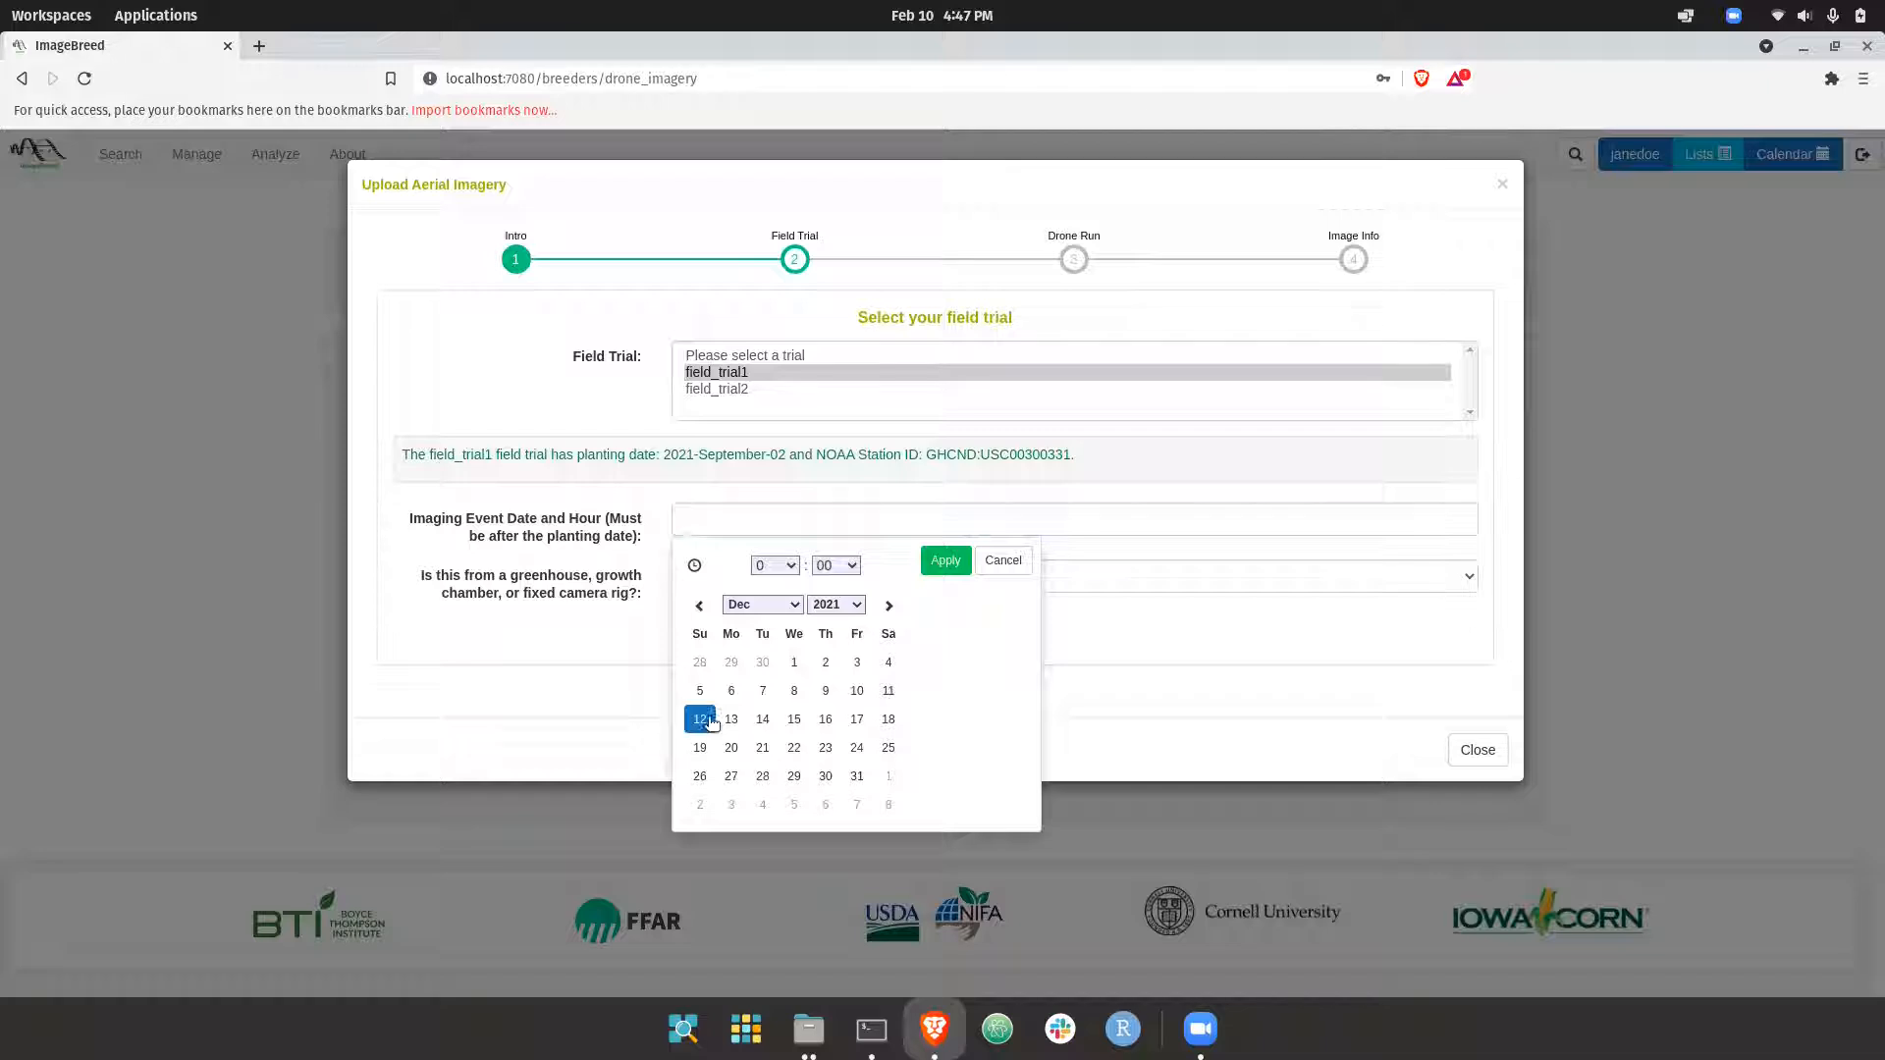
click(936, 558)
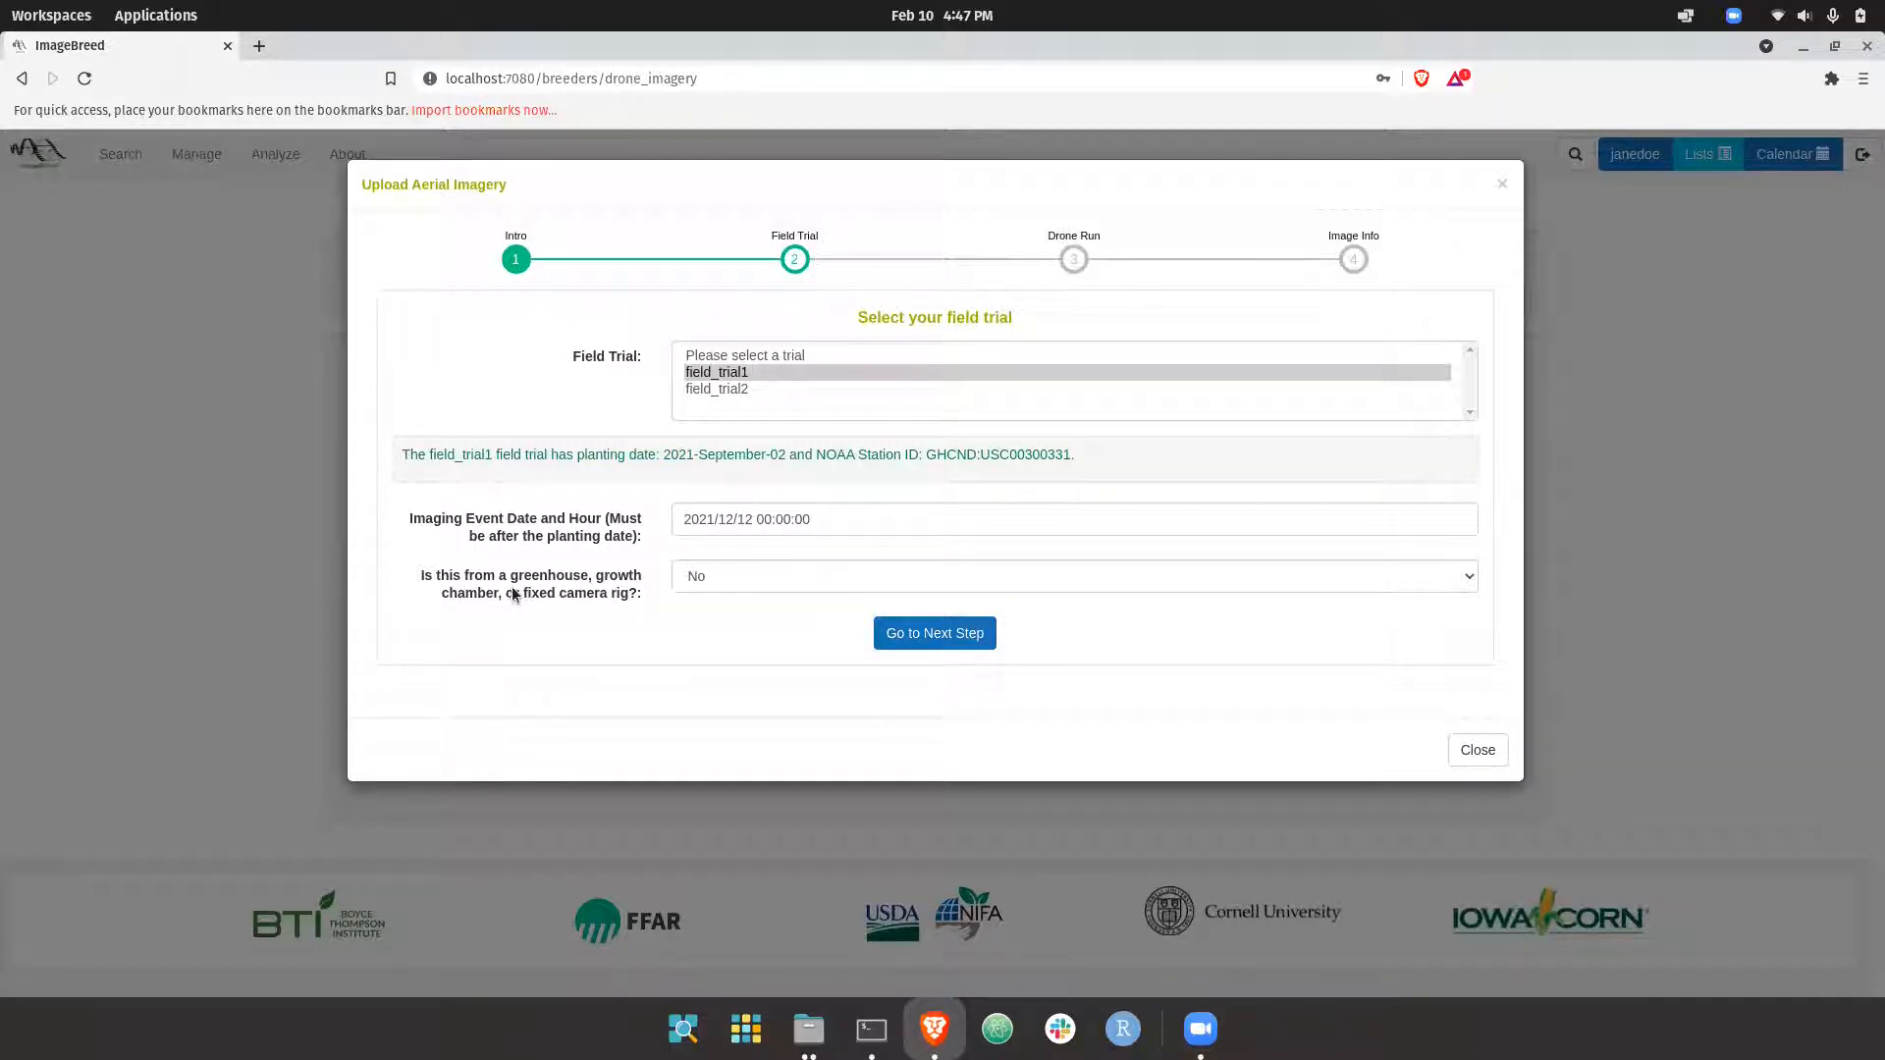
click(902, 636)
Set the imaging event type to Medium to High Resolution Aerial Drone Image(s) and the sensor type to CCD Sensor Color Image, keeping the VisionAerial Switchblade vehicle
scroll(768, 579, down, 2)
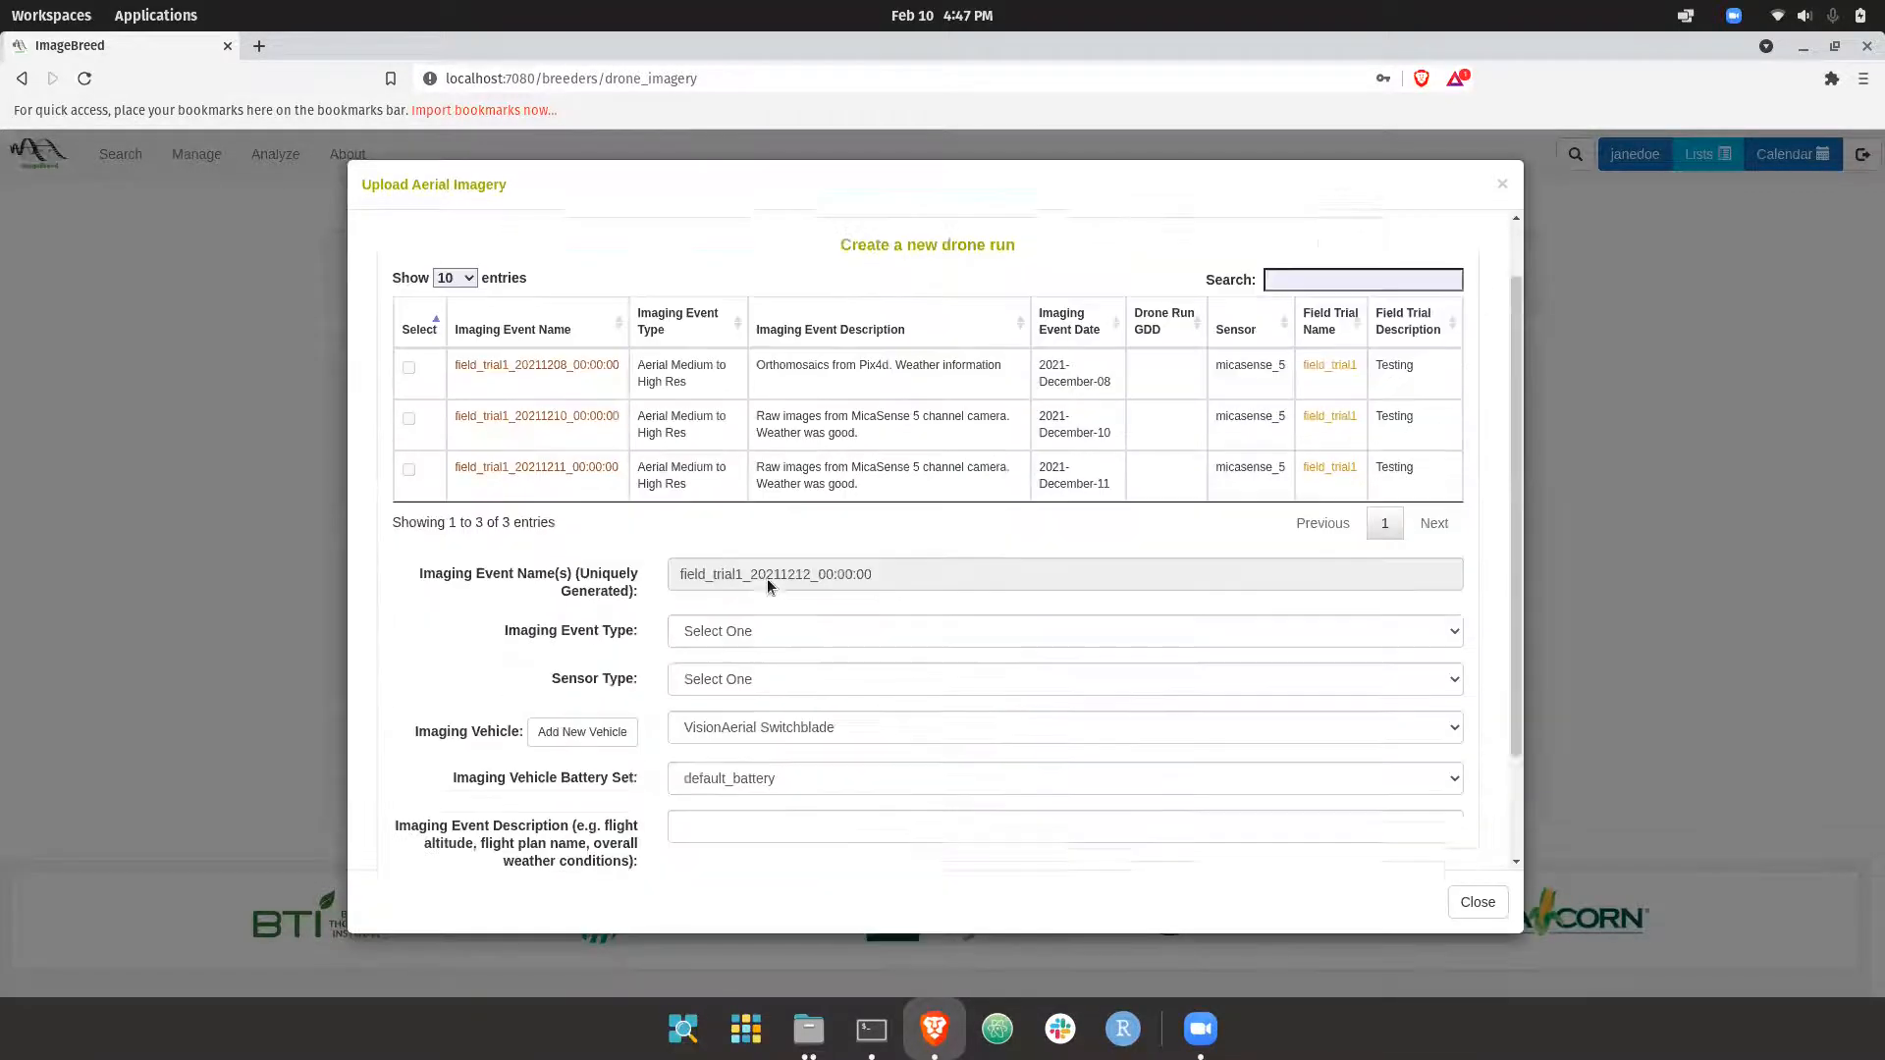
click(705, 534)
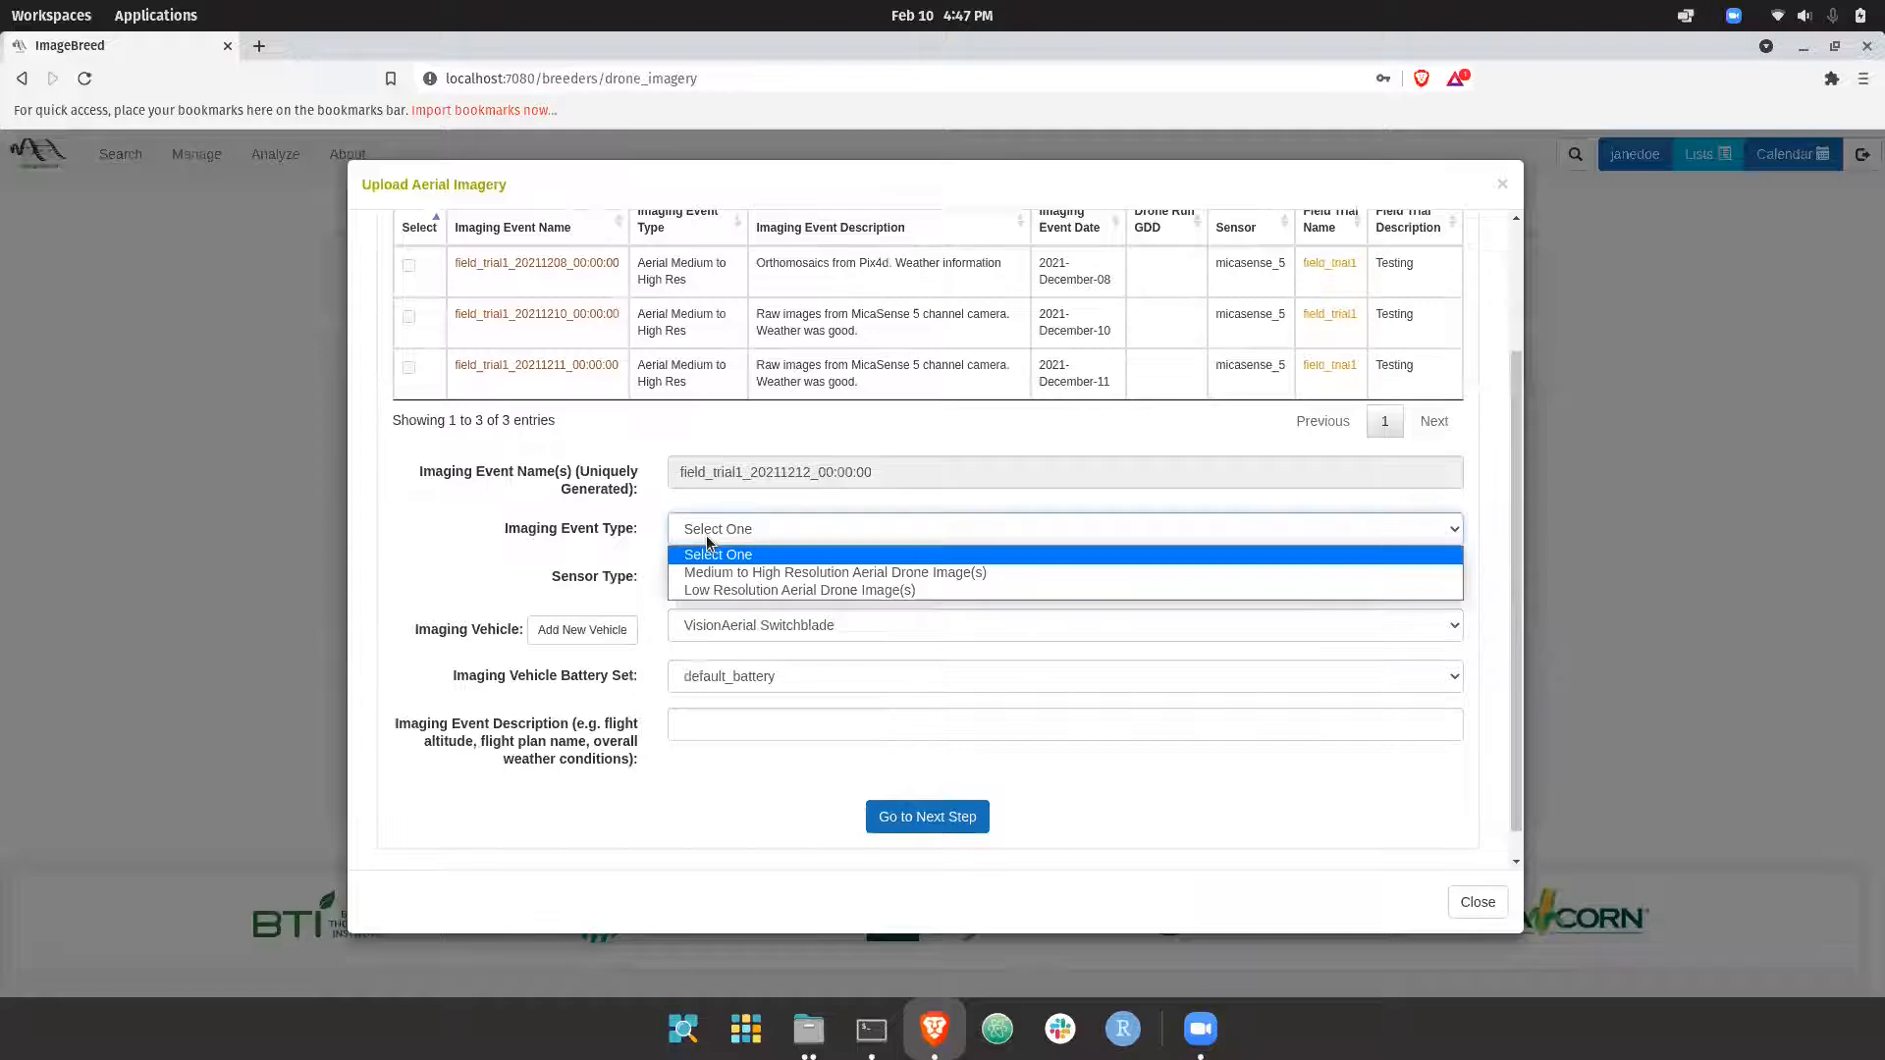
click(766, 573)
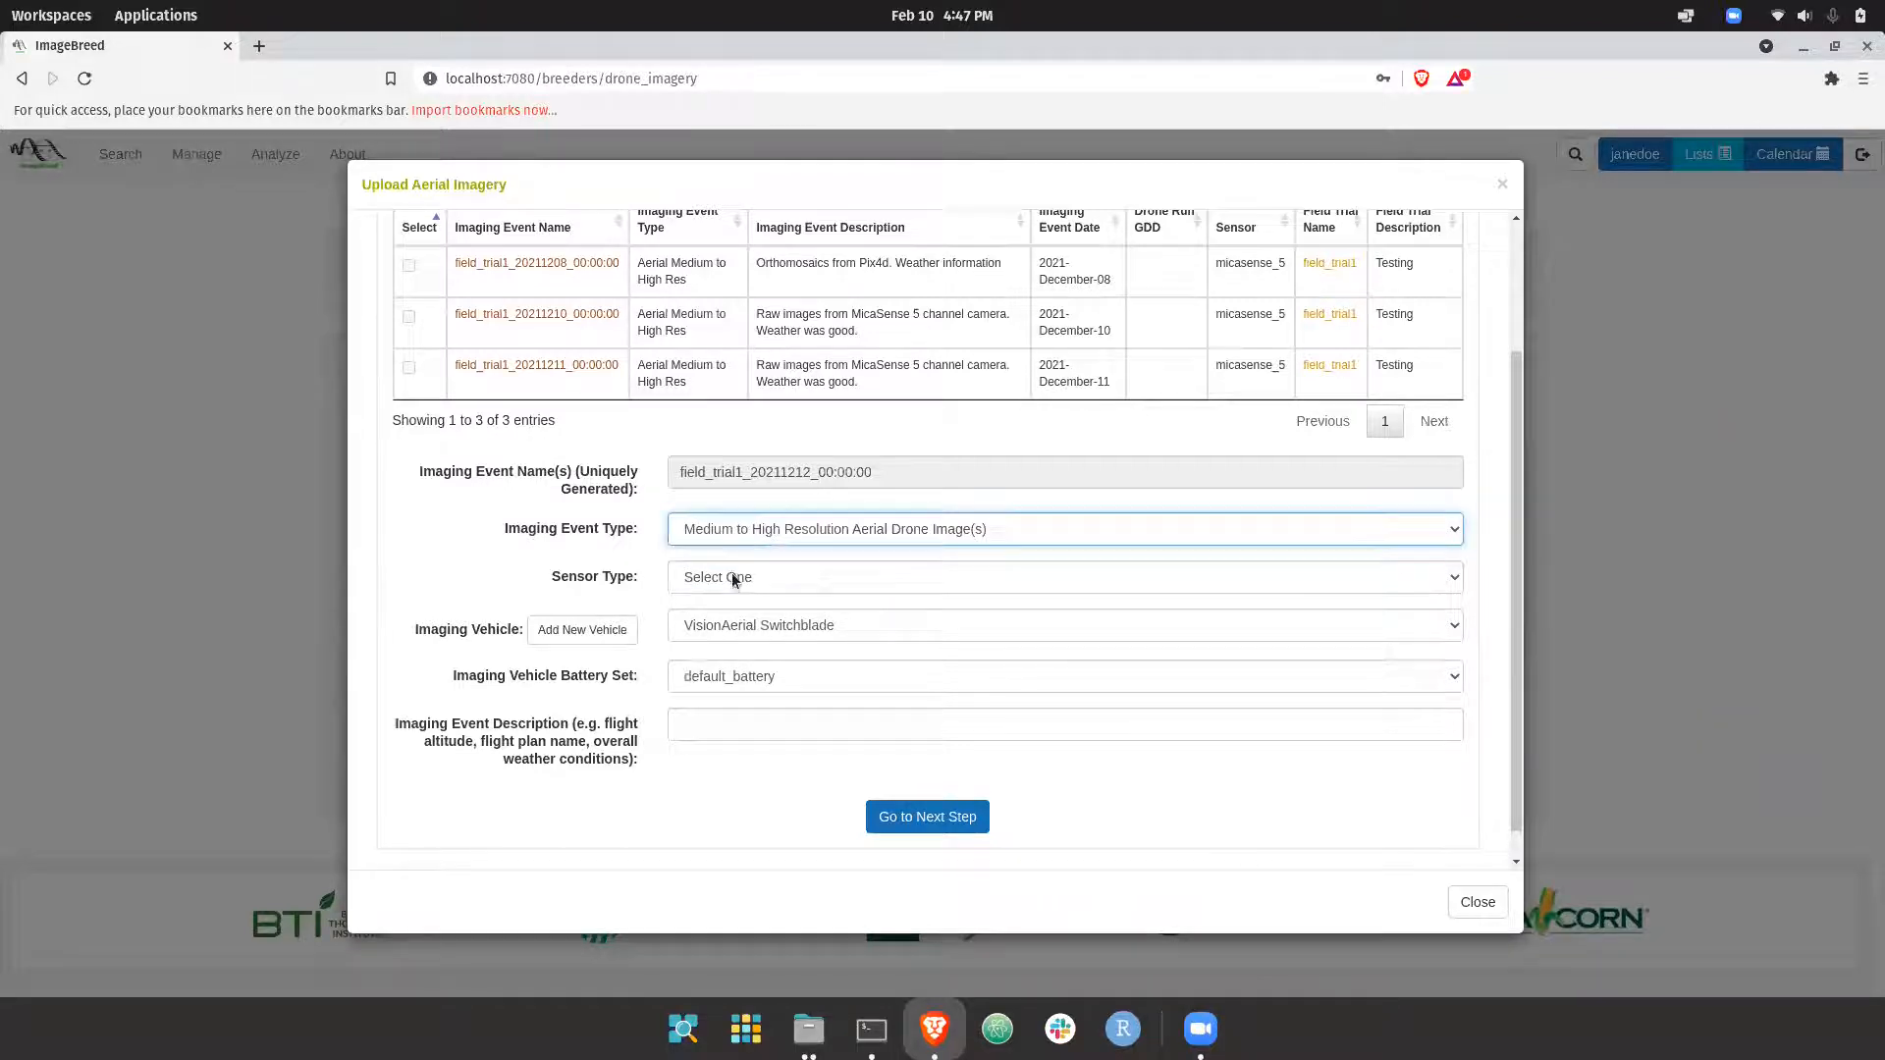
click(736, 577)
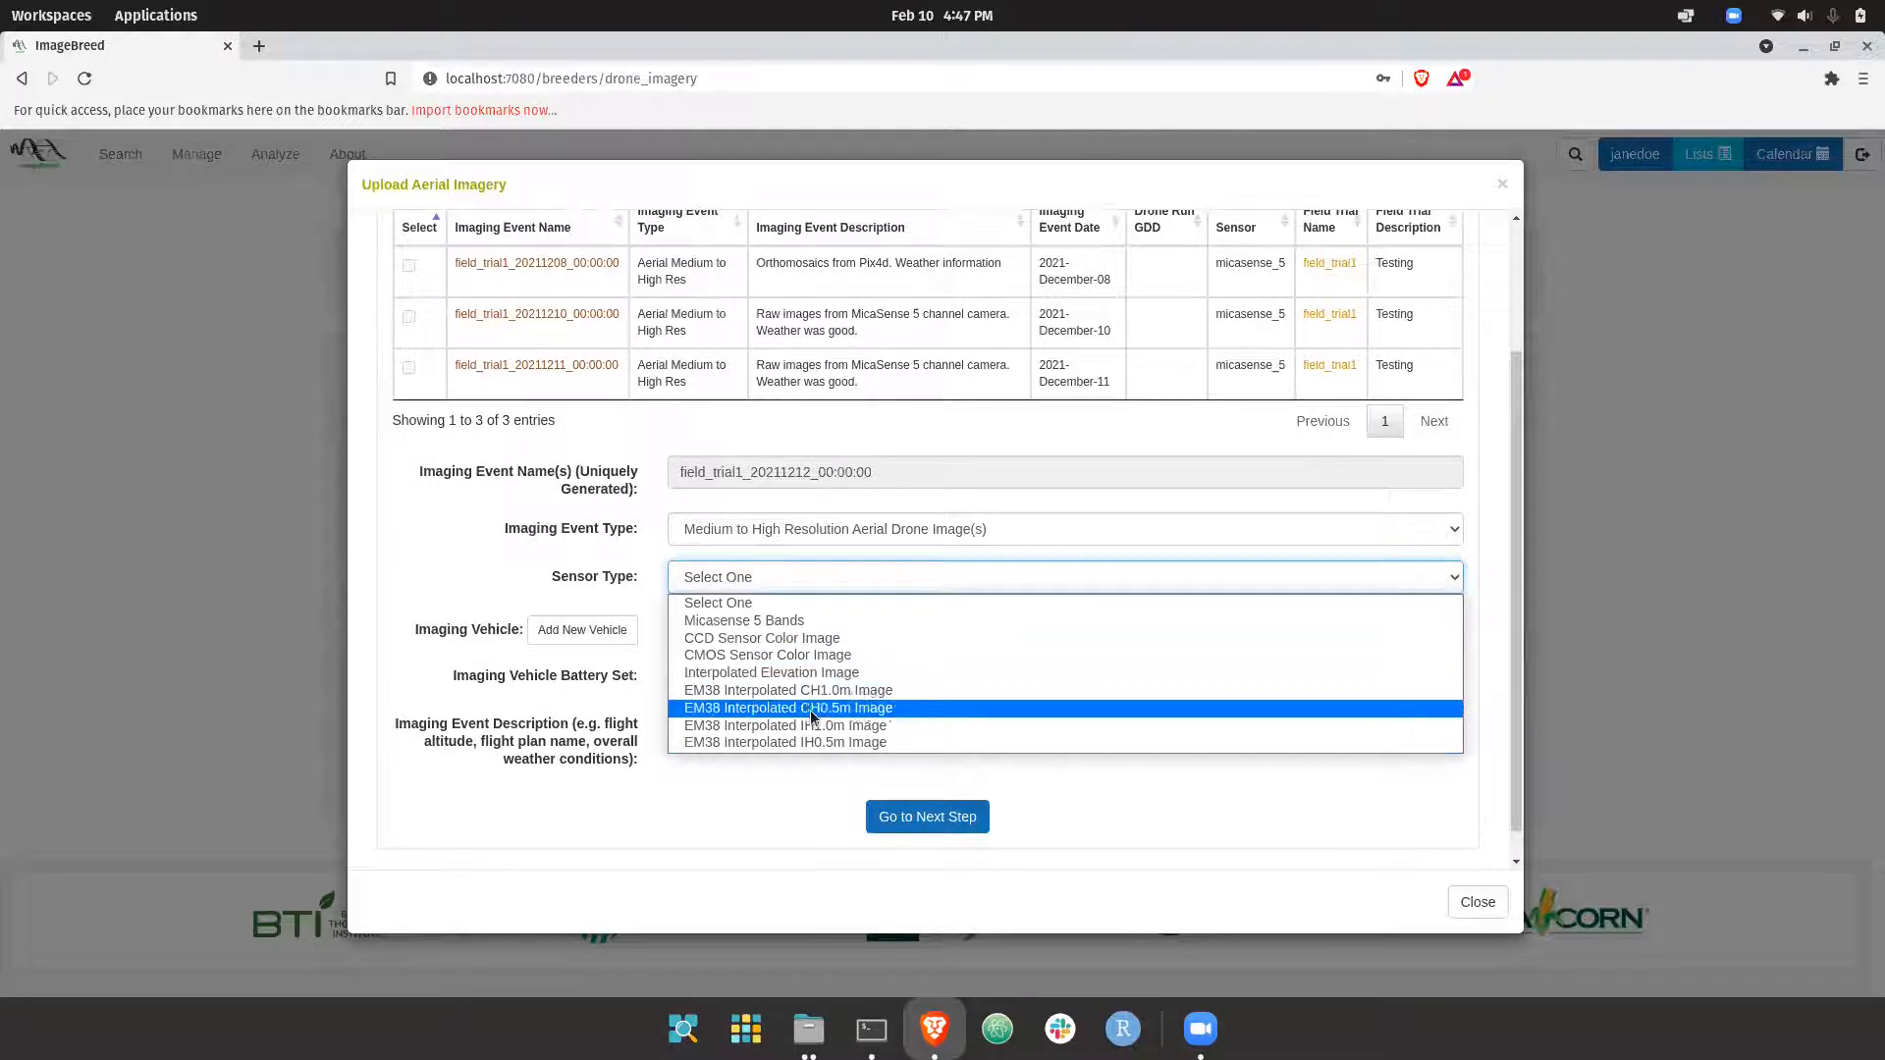
click(774, 640)
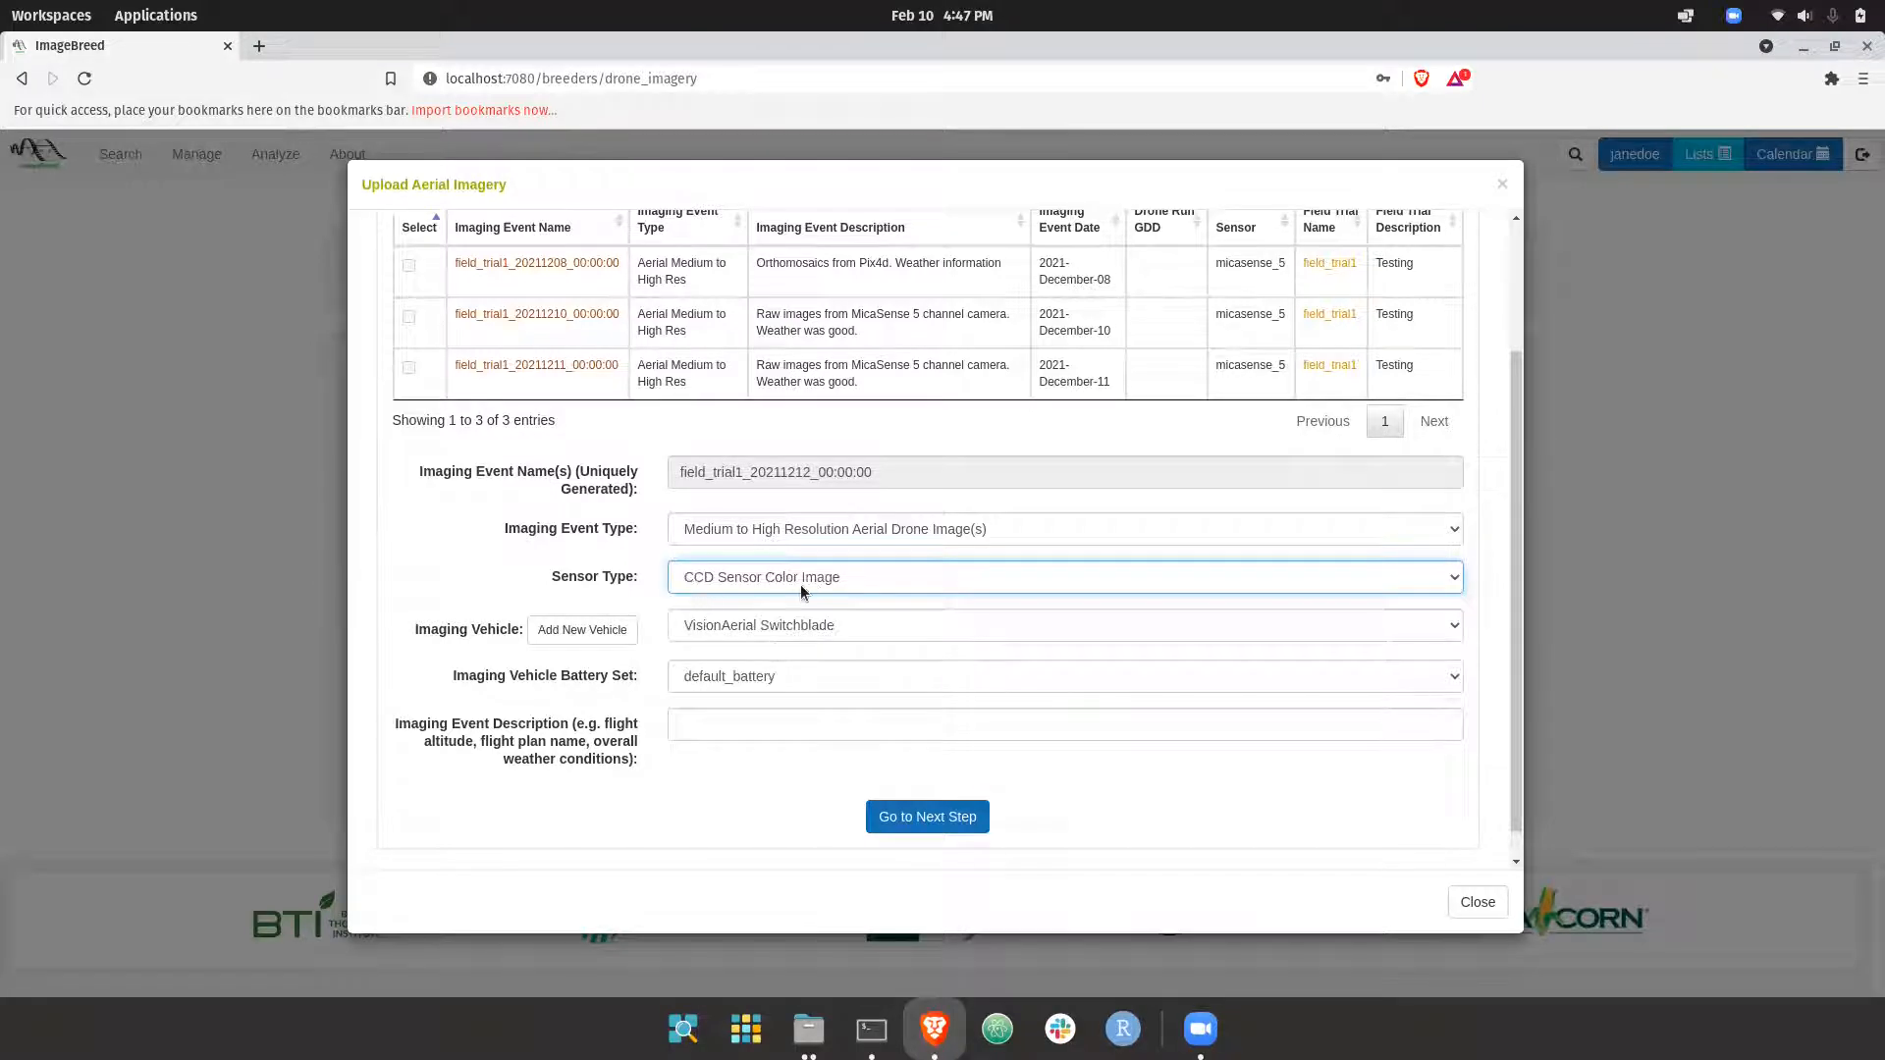
click(751, 628)
click(752, 631)
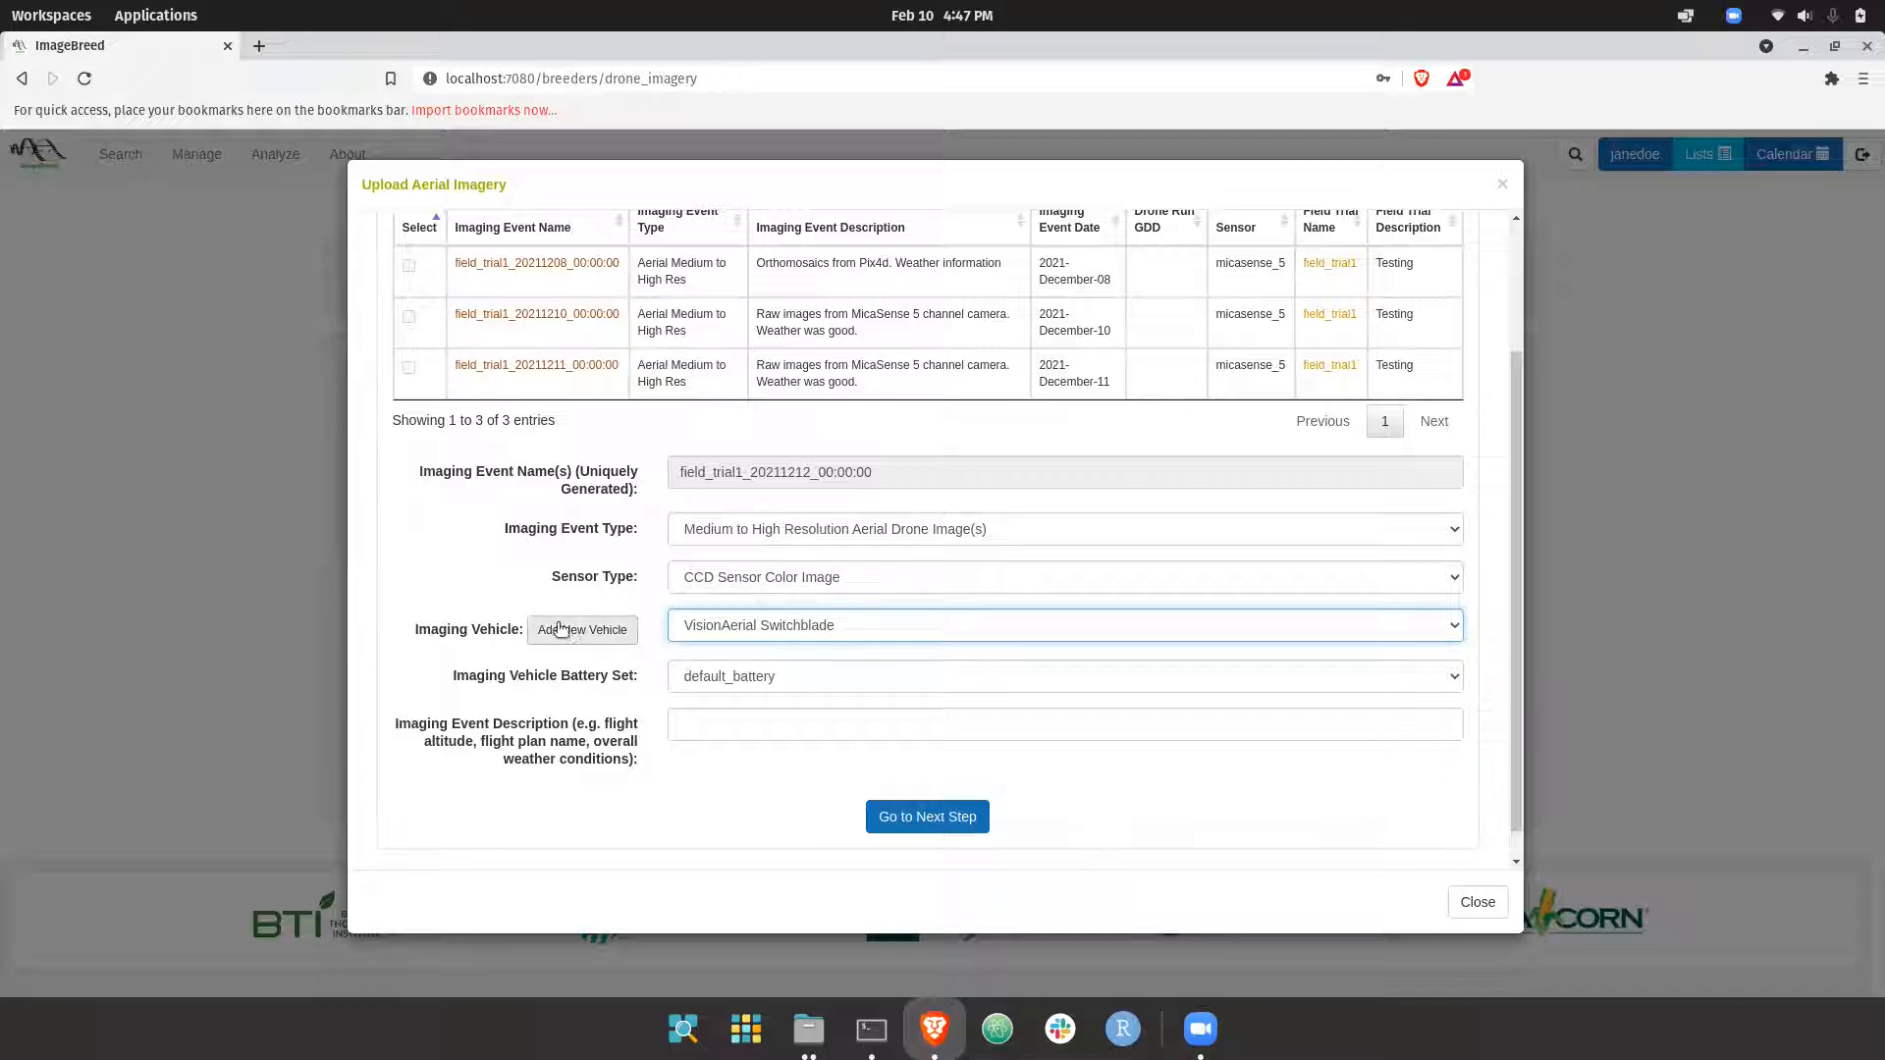
Enter the event description "Images from Canon camera at 25m." plus a remark on the weather, and continue to the image info stage
click(730, 734)
text(D)
key(BackSpace)
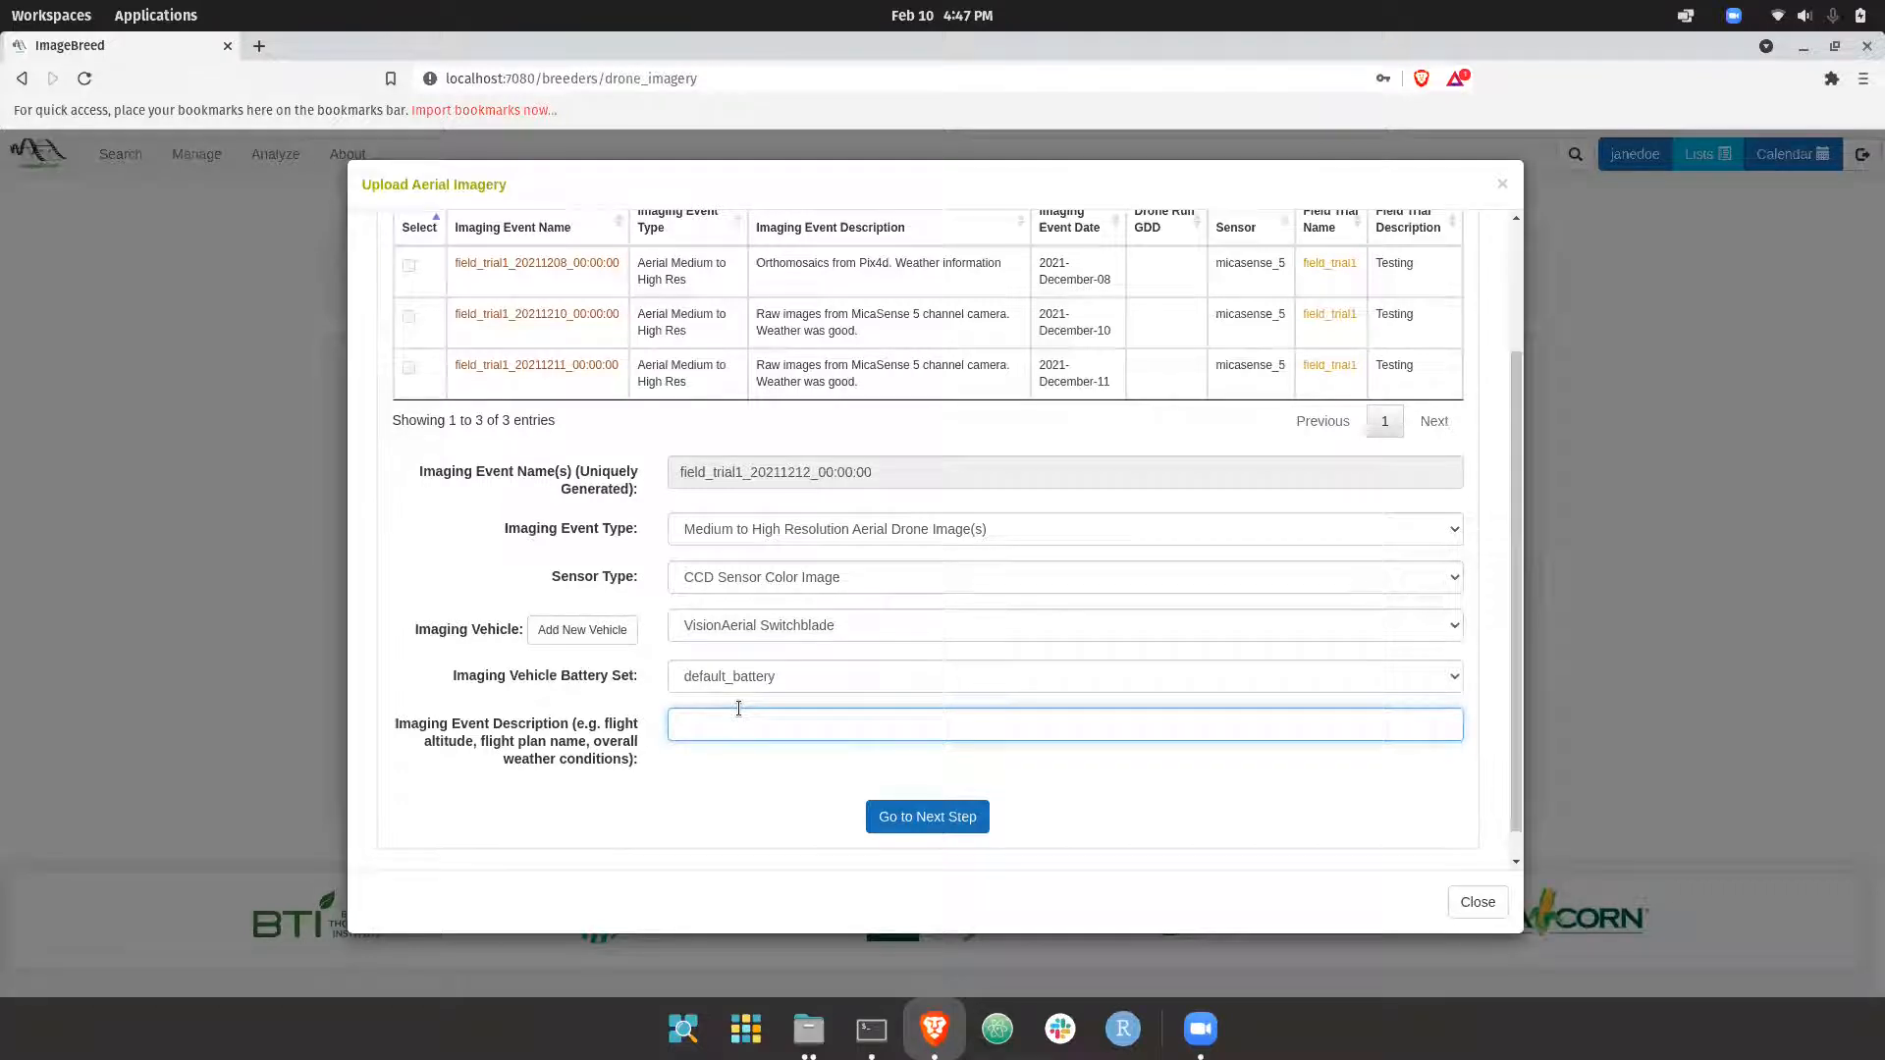
text(Images sfrom)
text( from )
text(Canon)
text( camera)
text( at 25m. We)
text(ather )
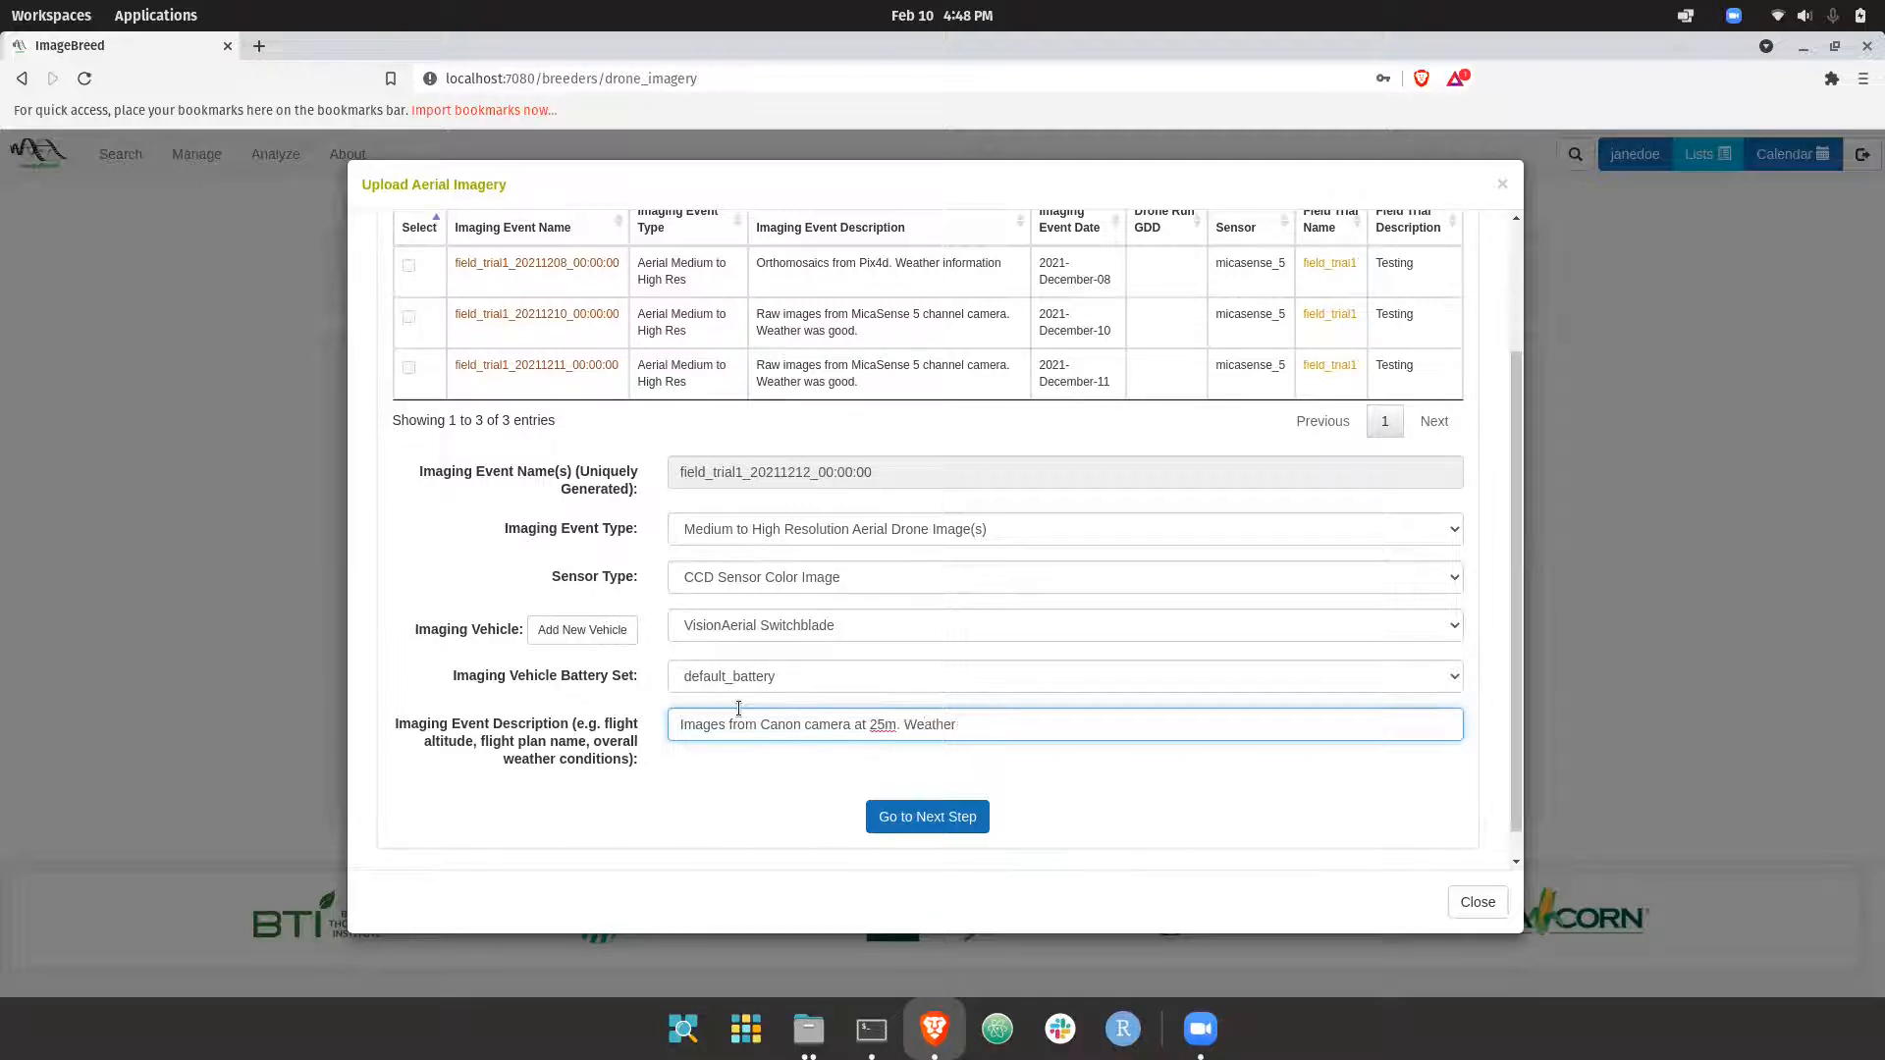
text(was decem)
click(884, 816)
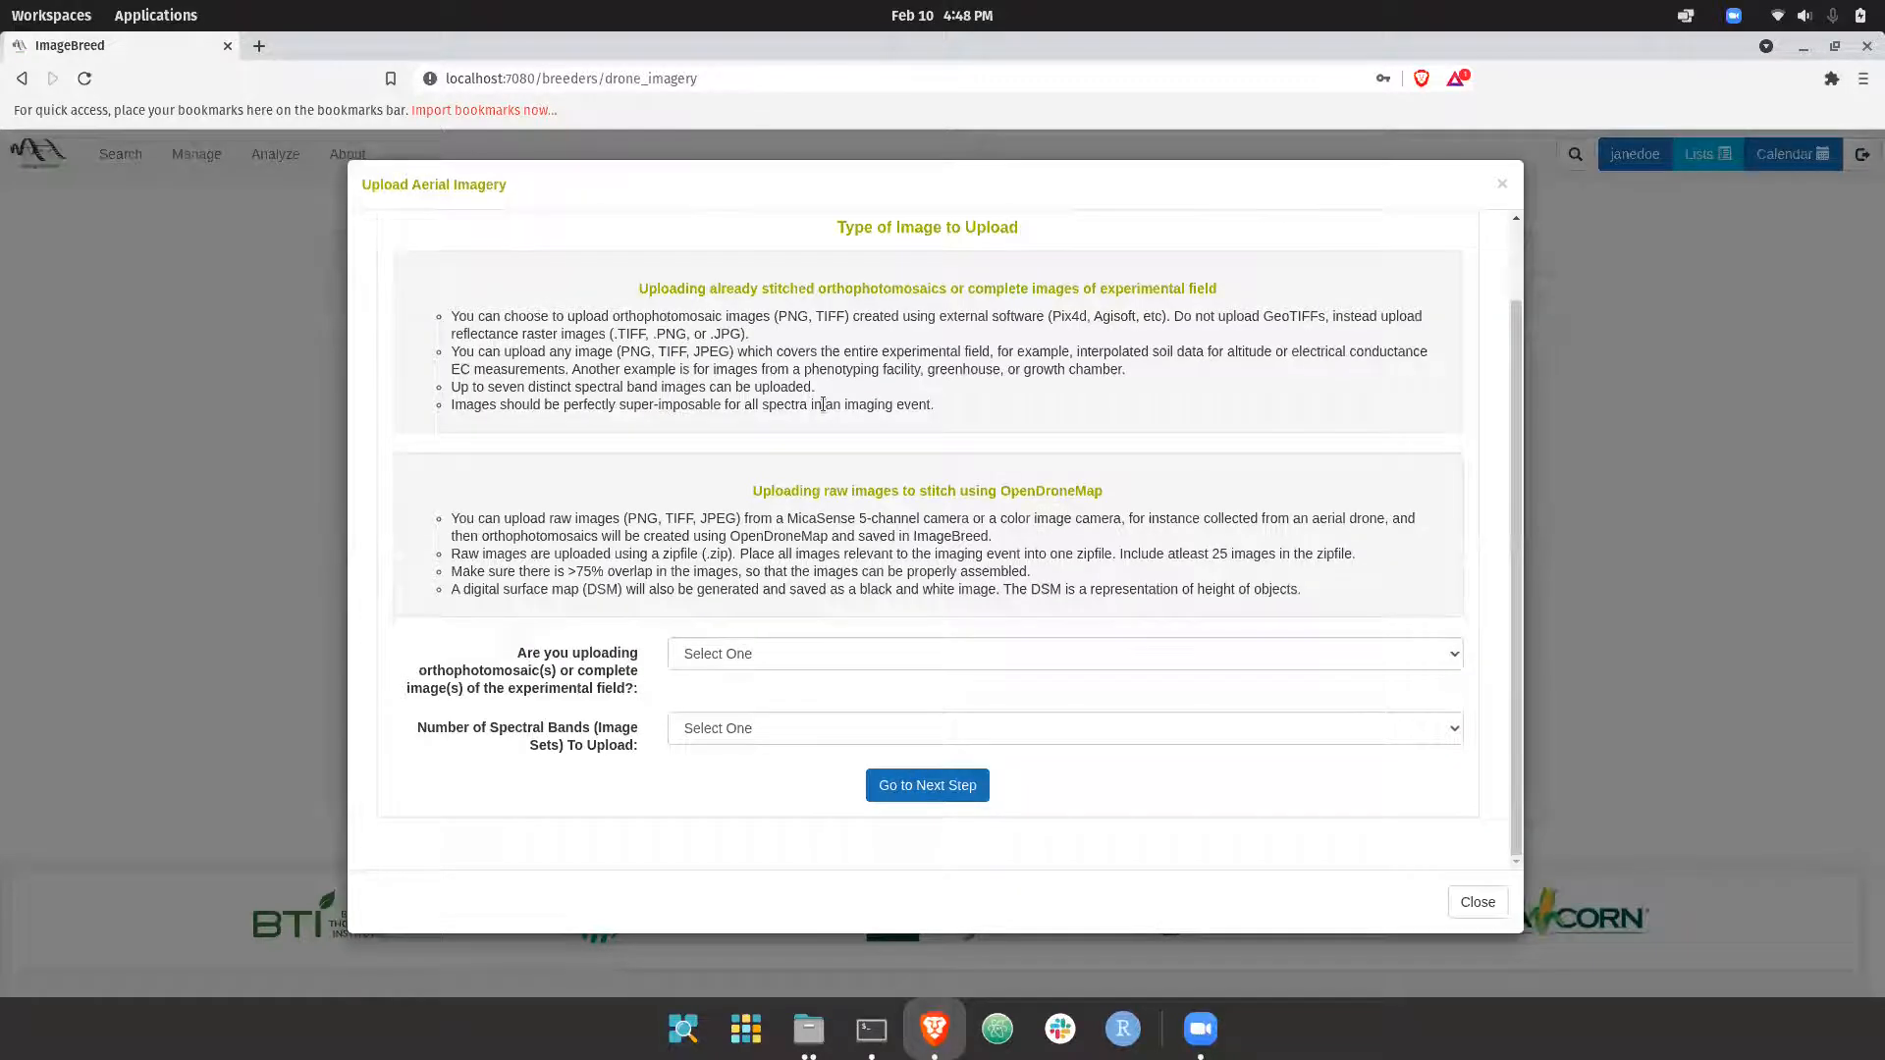
Specify that a zipfile of raw images is uploaded to stitch using OpenDroneMap within ImageBreed, and proceed to image selection
scroll(822, 404, up, 1)
scroll(1173, 366, down, 1)
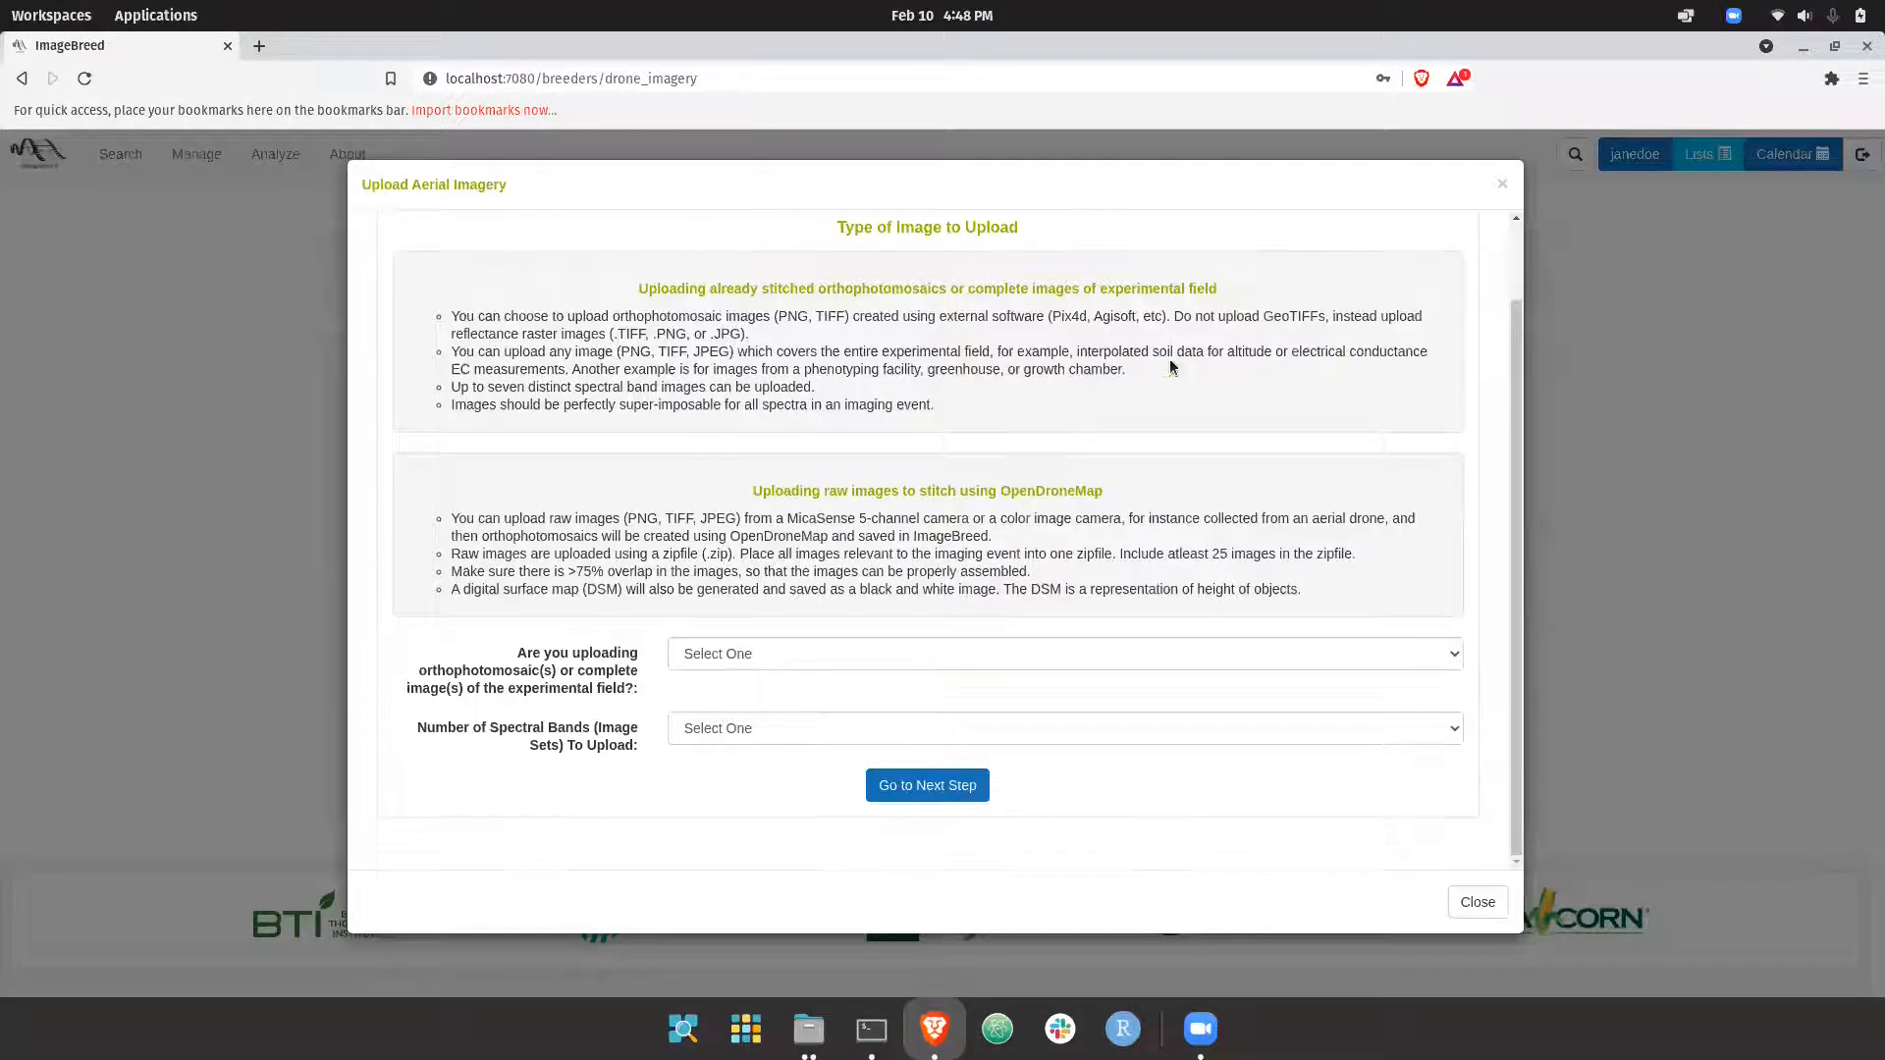
click(745, 655)
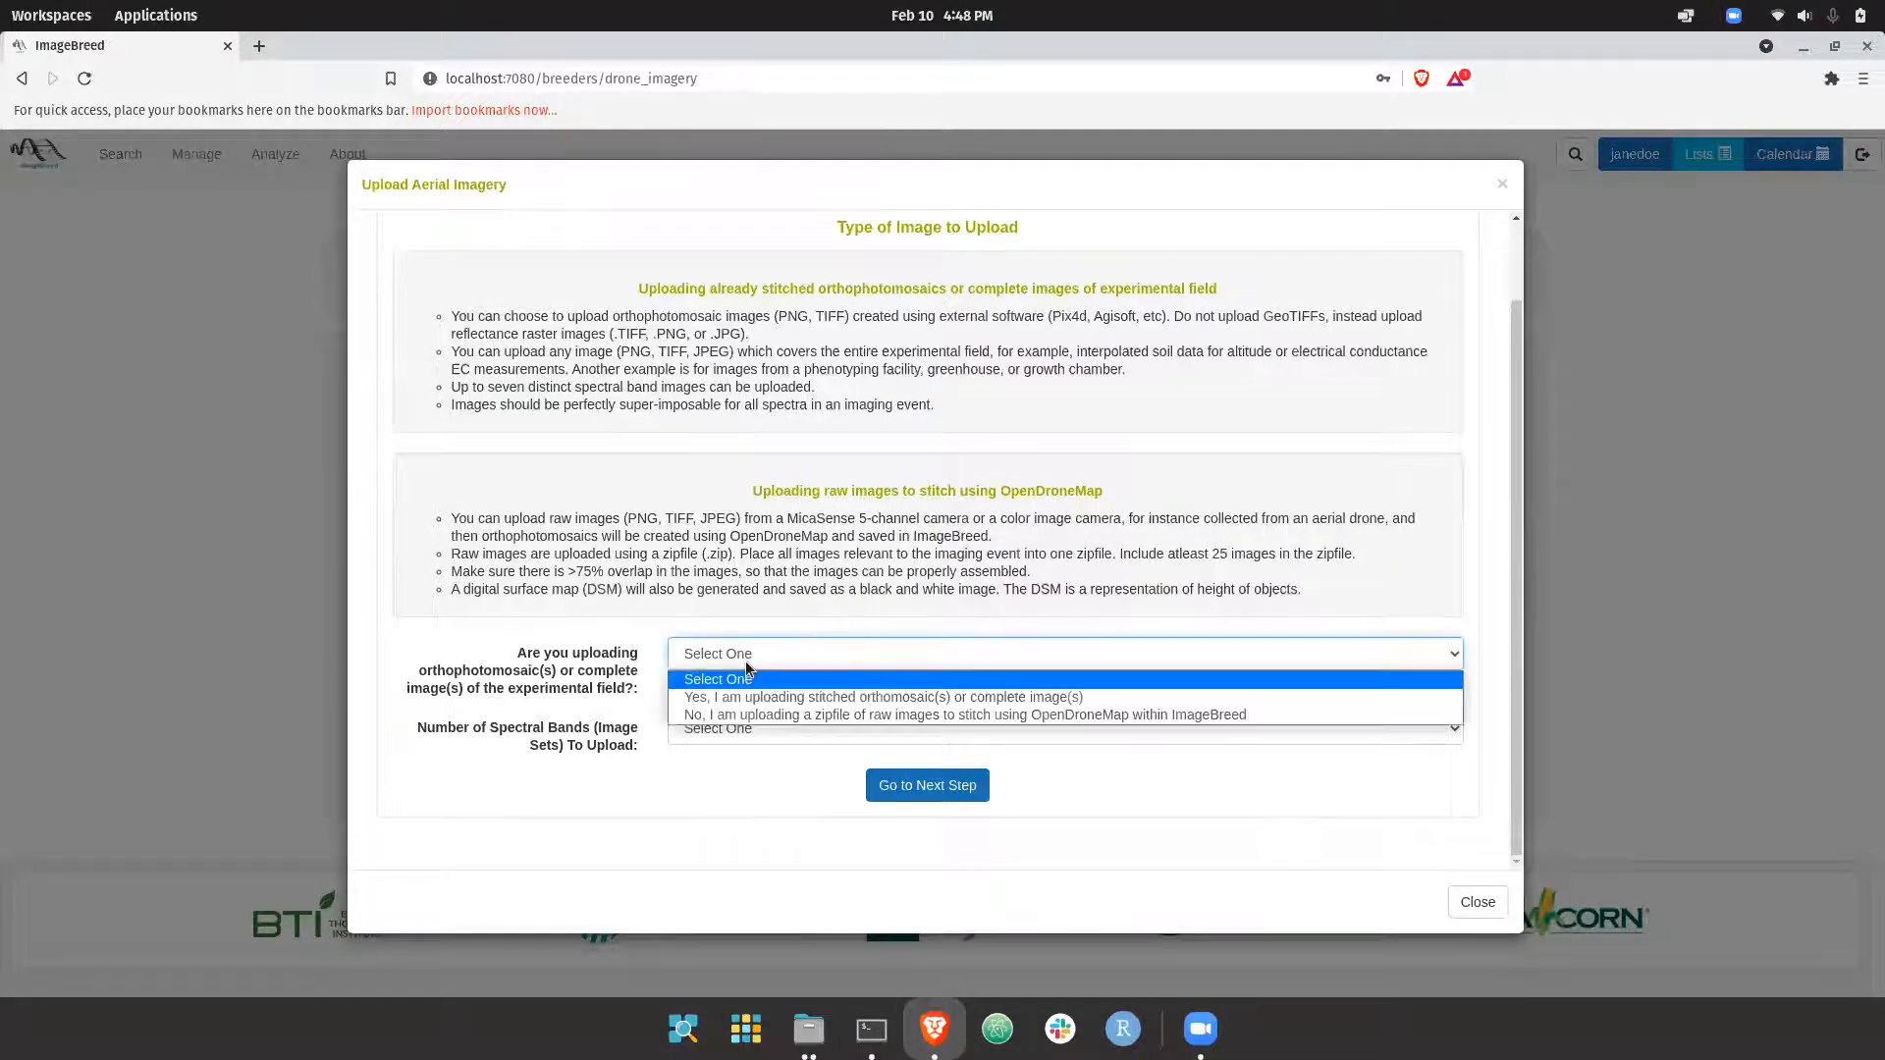
click(863, 714)
click(923, 785)
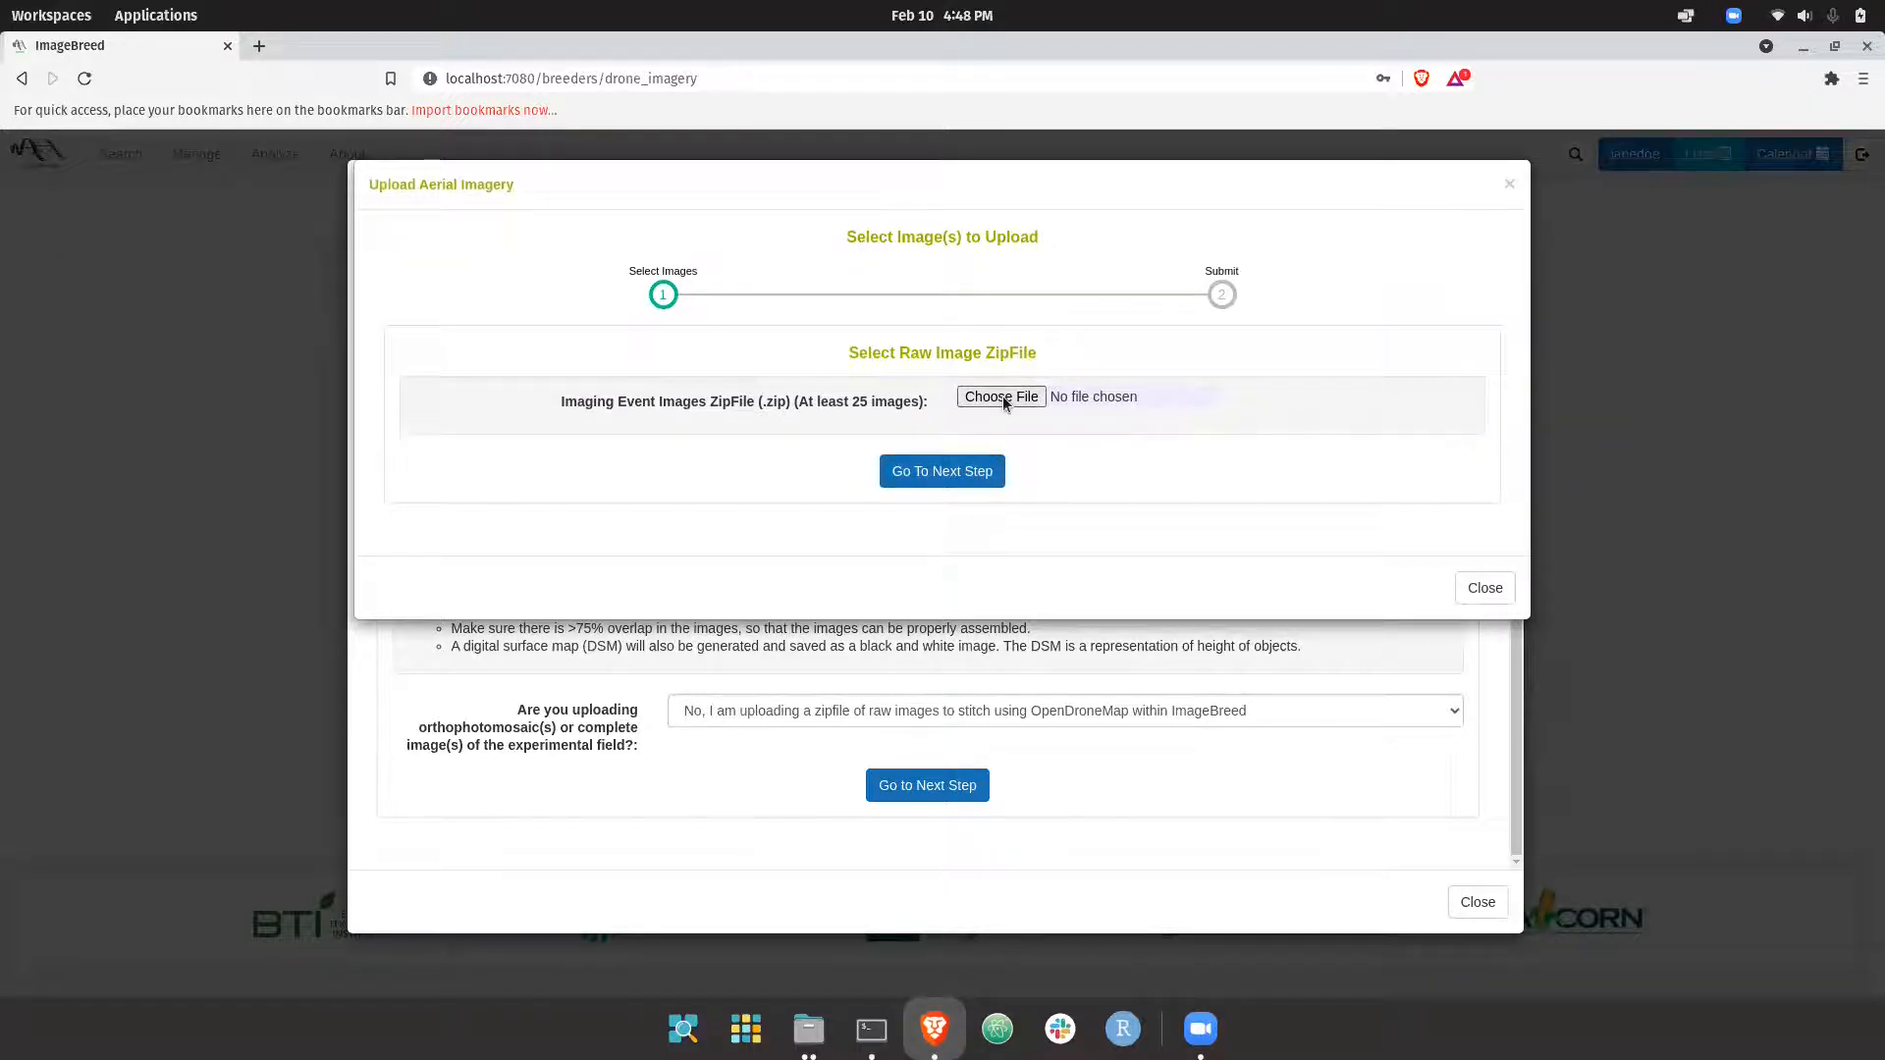
Select ExampleColorAerialDroneFlightRawCaptures.zip from Downloads as the raw image zipfile and submit the imaging event to process with OpenDroneMap
click(1003, 396)
click(440, 285)
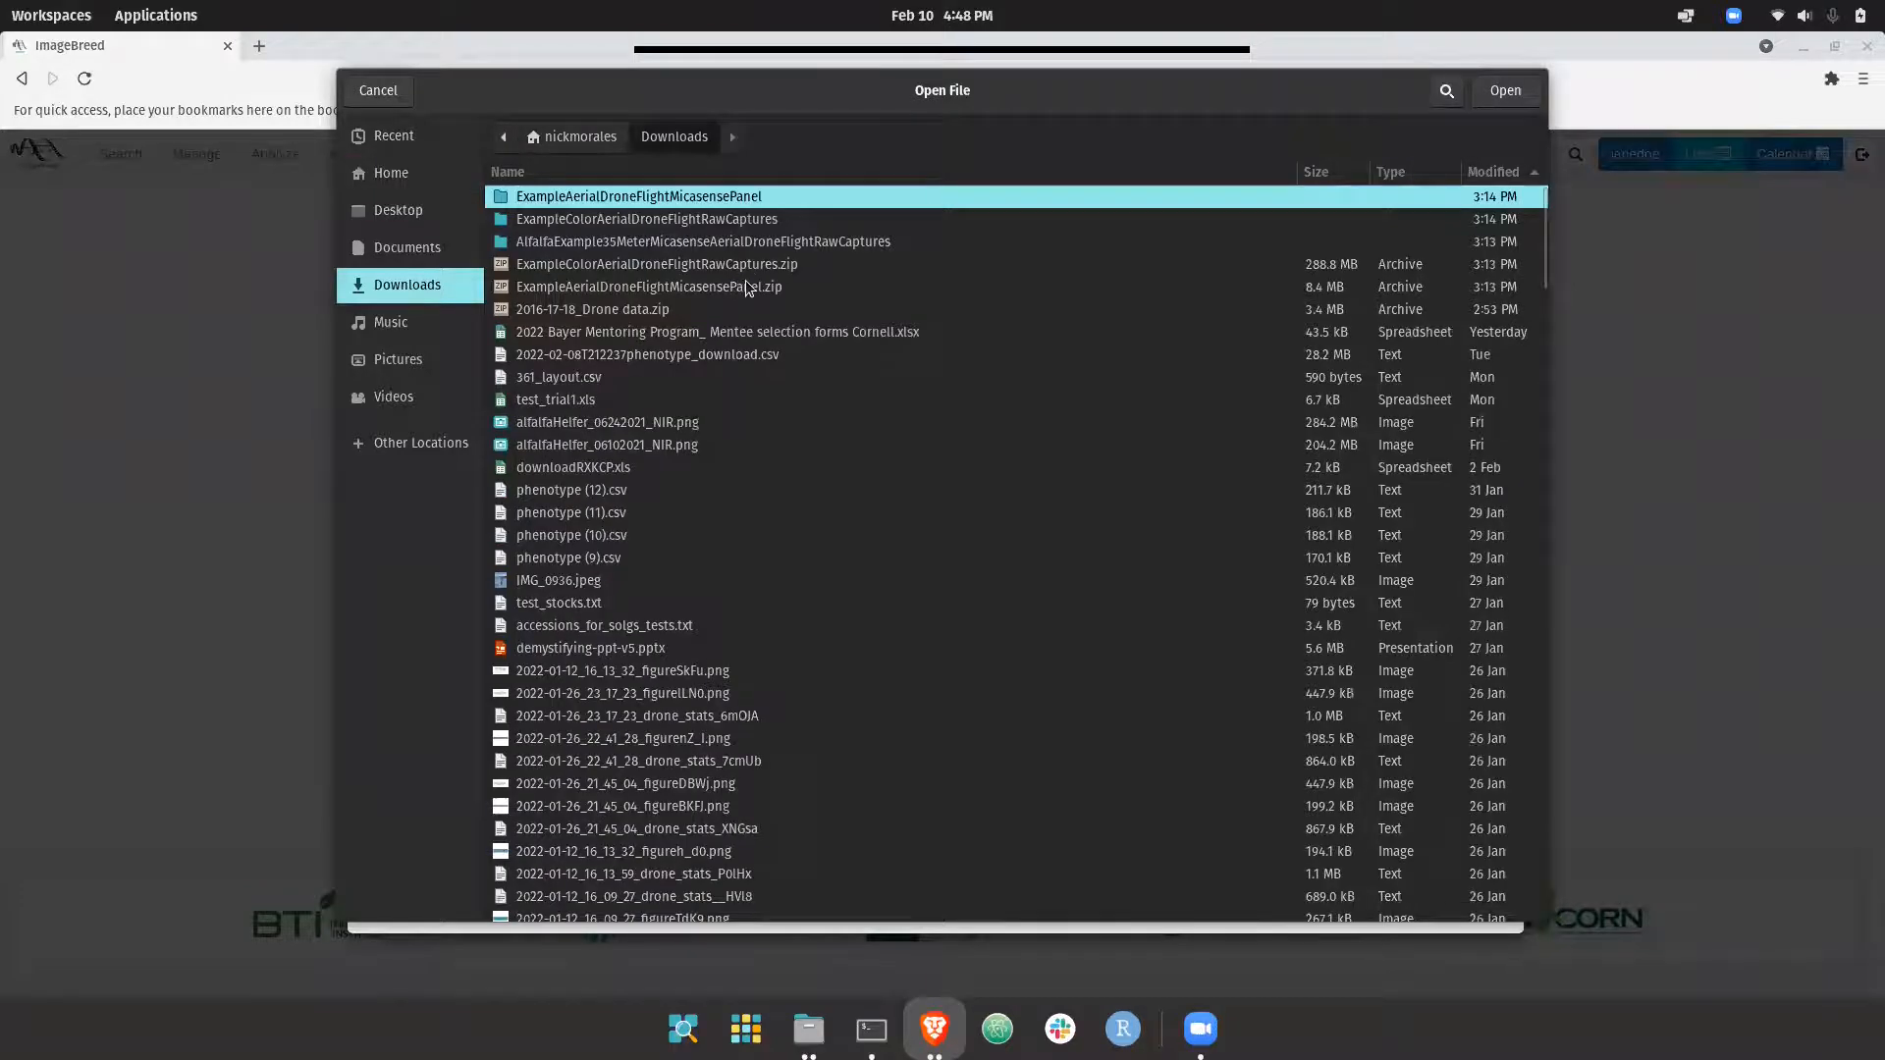
click(780, 265)
double_click(781, 265)
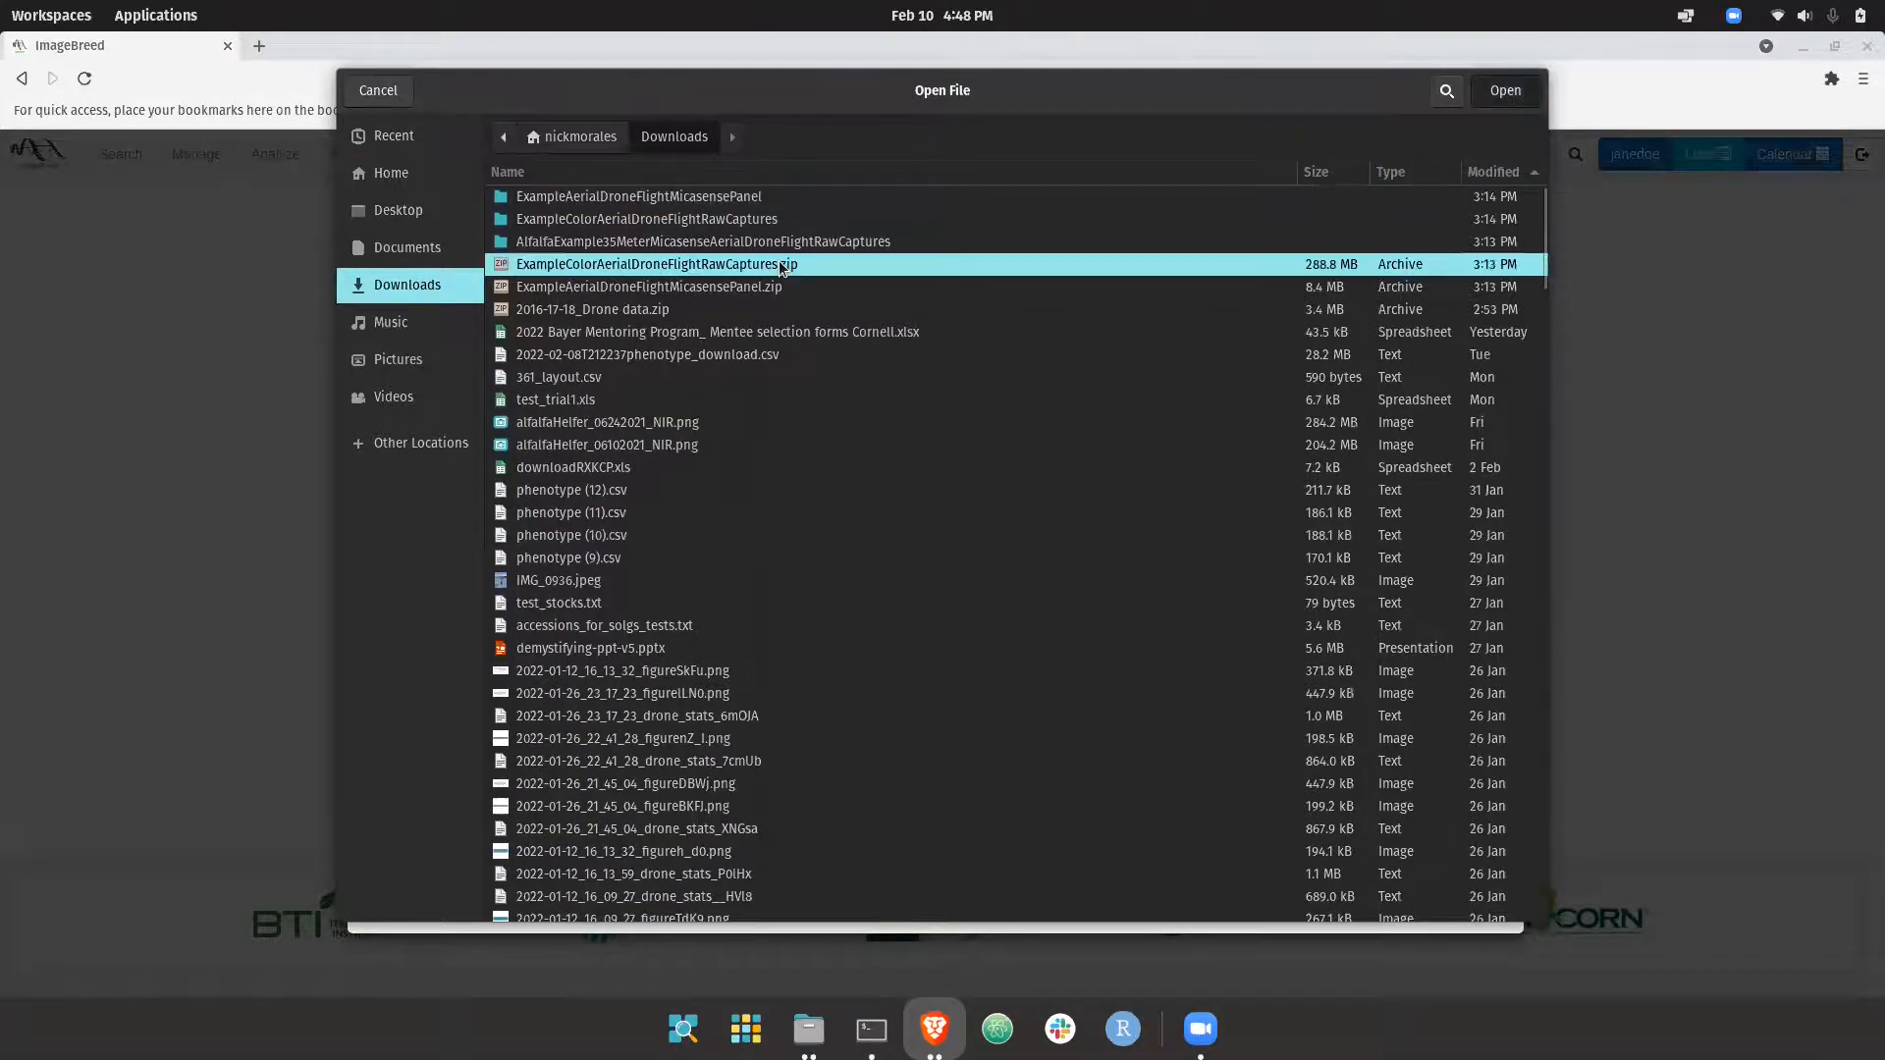
click(917, 473)
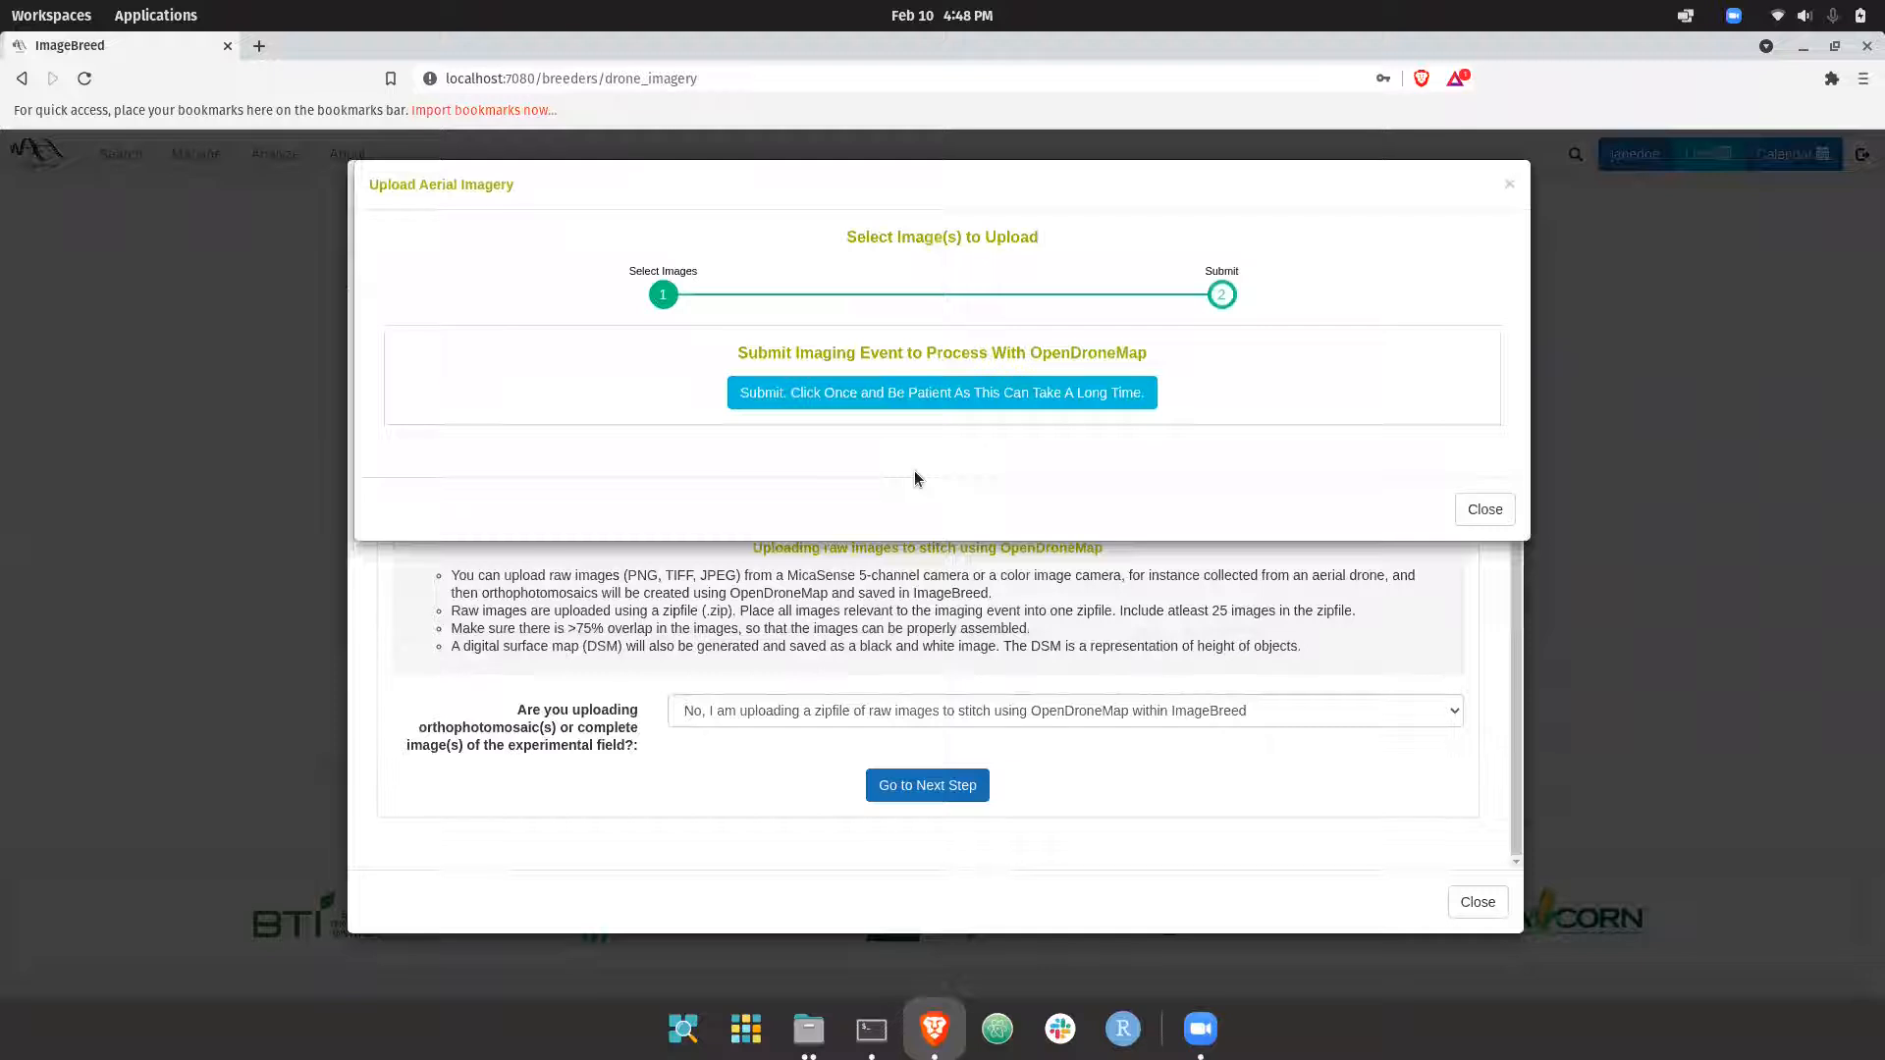
click(819, 392)
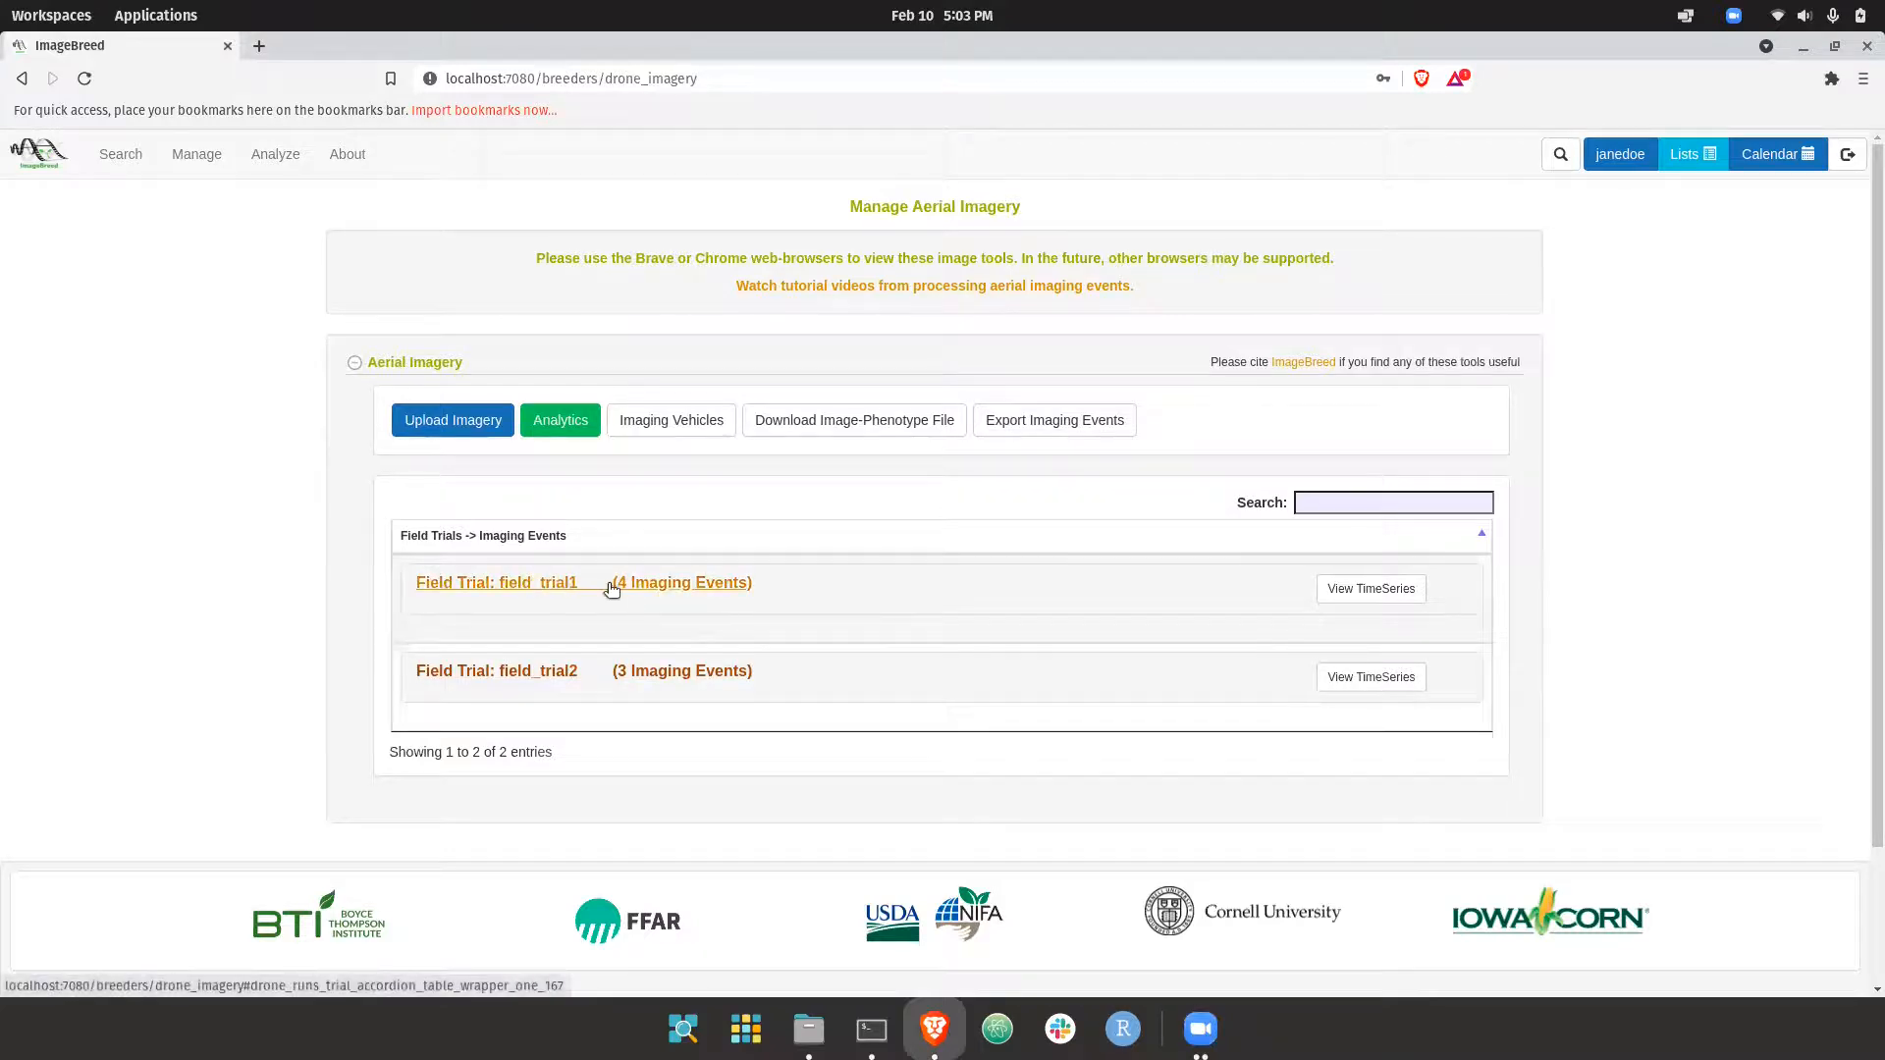
Expand field_trial1 and its 2021-December-12 imaging event, and read the descriptions of its image bands
click(540, 587)
scroll(540, 590, down, 3)
click(711, 732)
scroll(711, 732, down, 5)
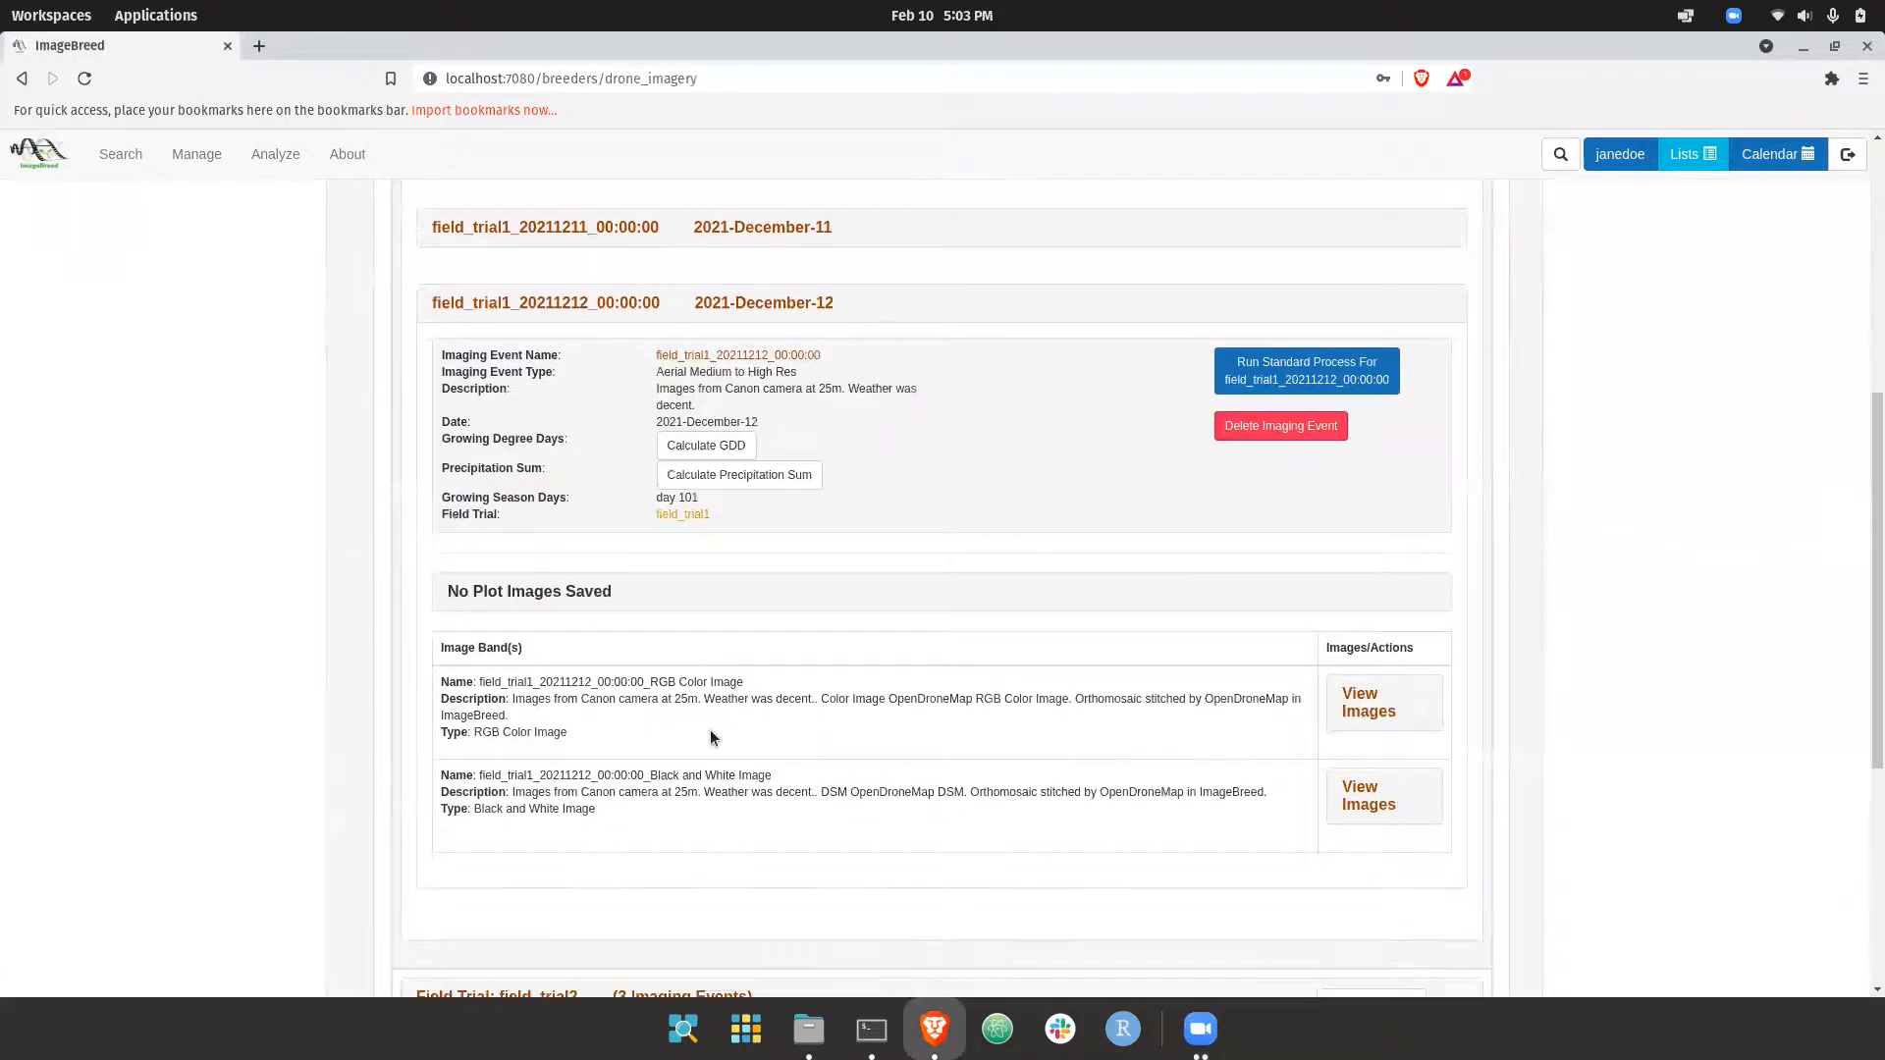
scroll(745, 687, down, 1)
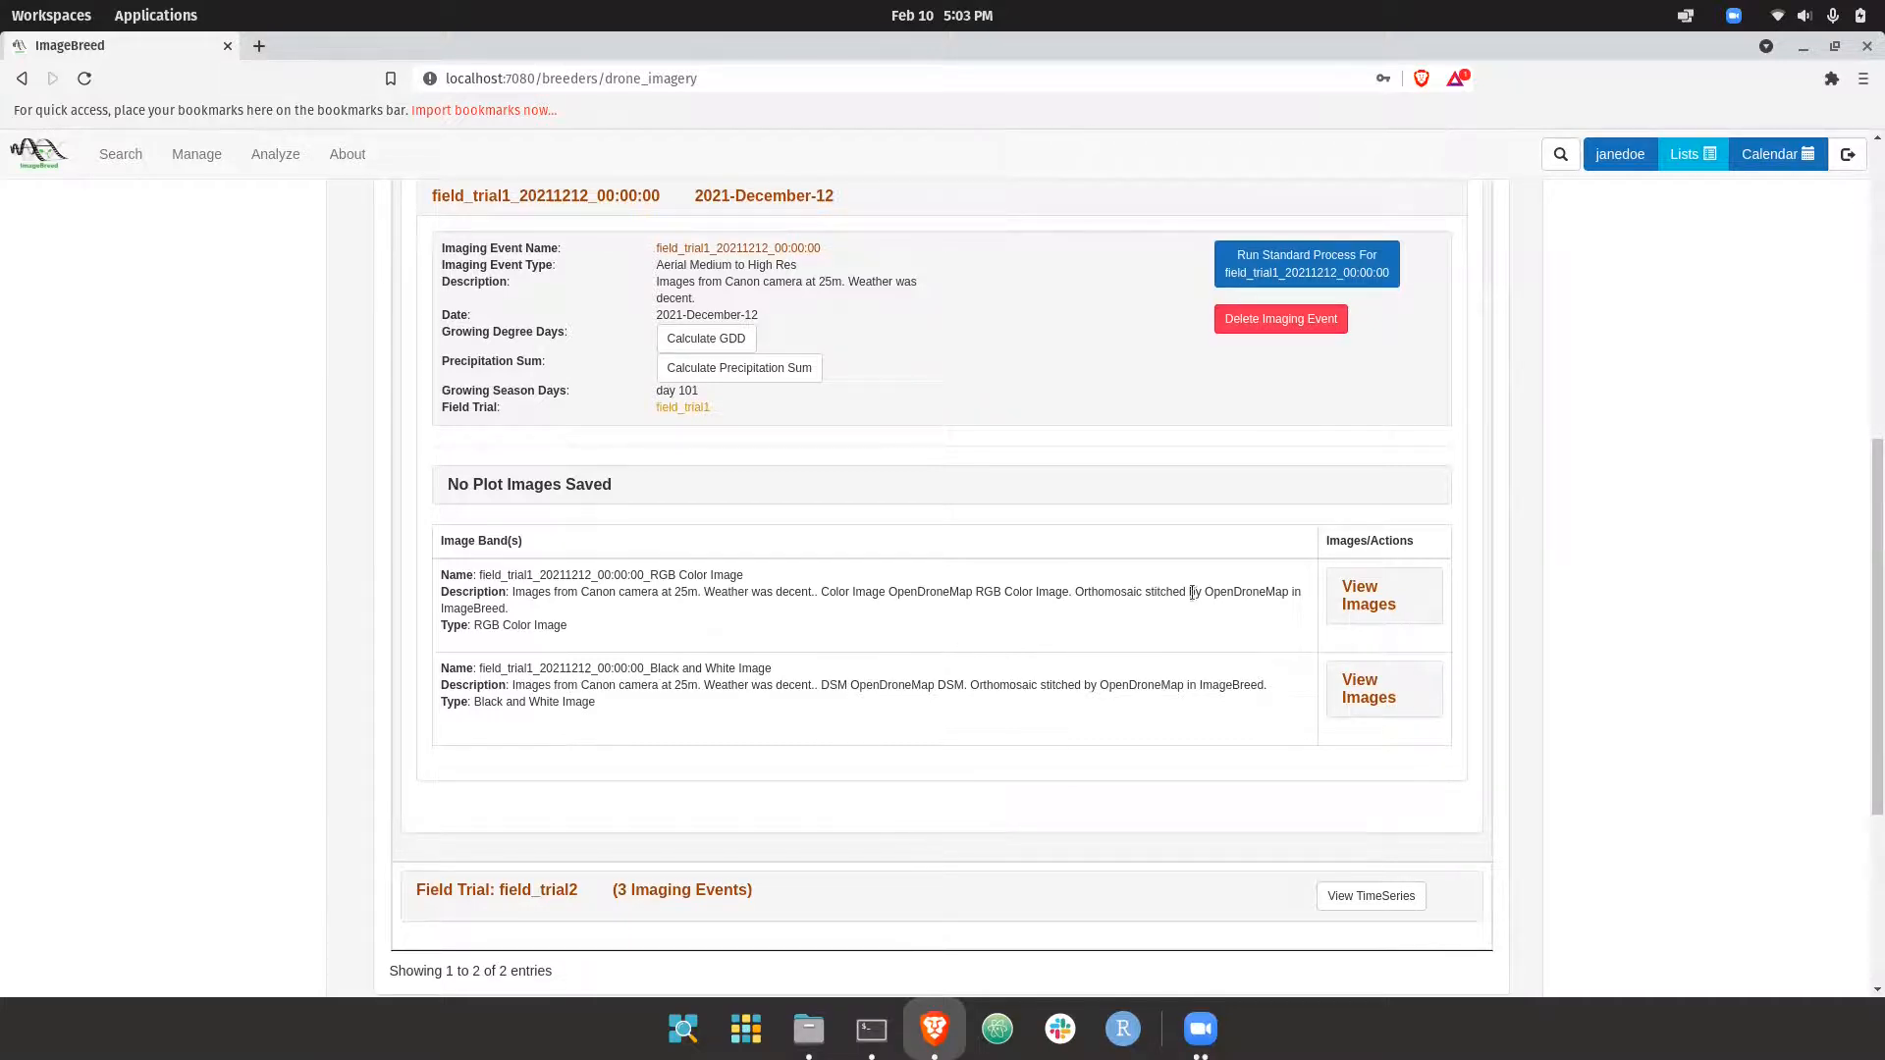
double_click(1247, 595)
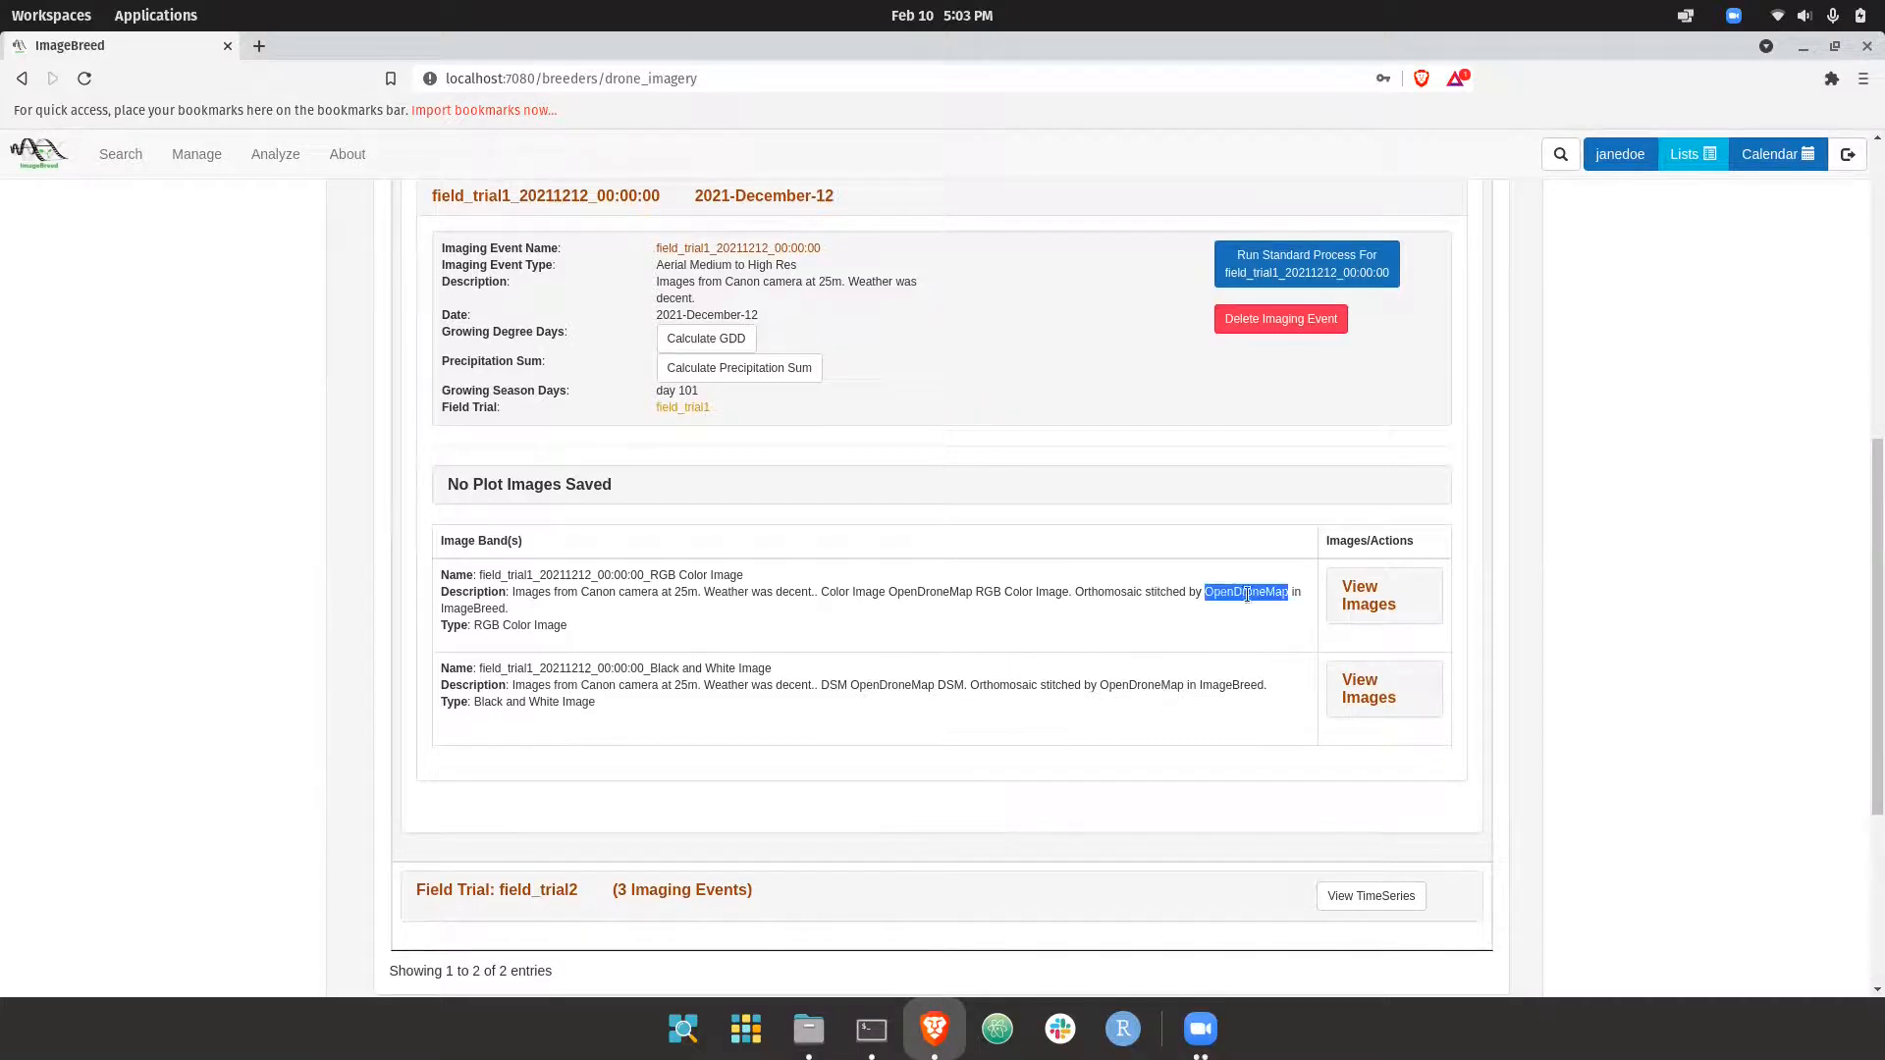
Open the stitched image of the RGB Color Image band and view it at large size and as the original file
click(1369, 603)
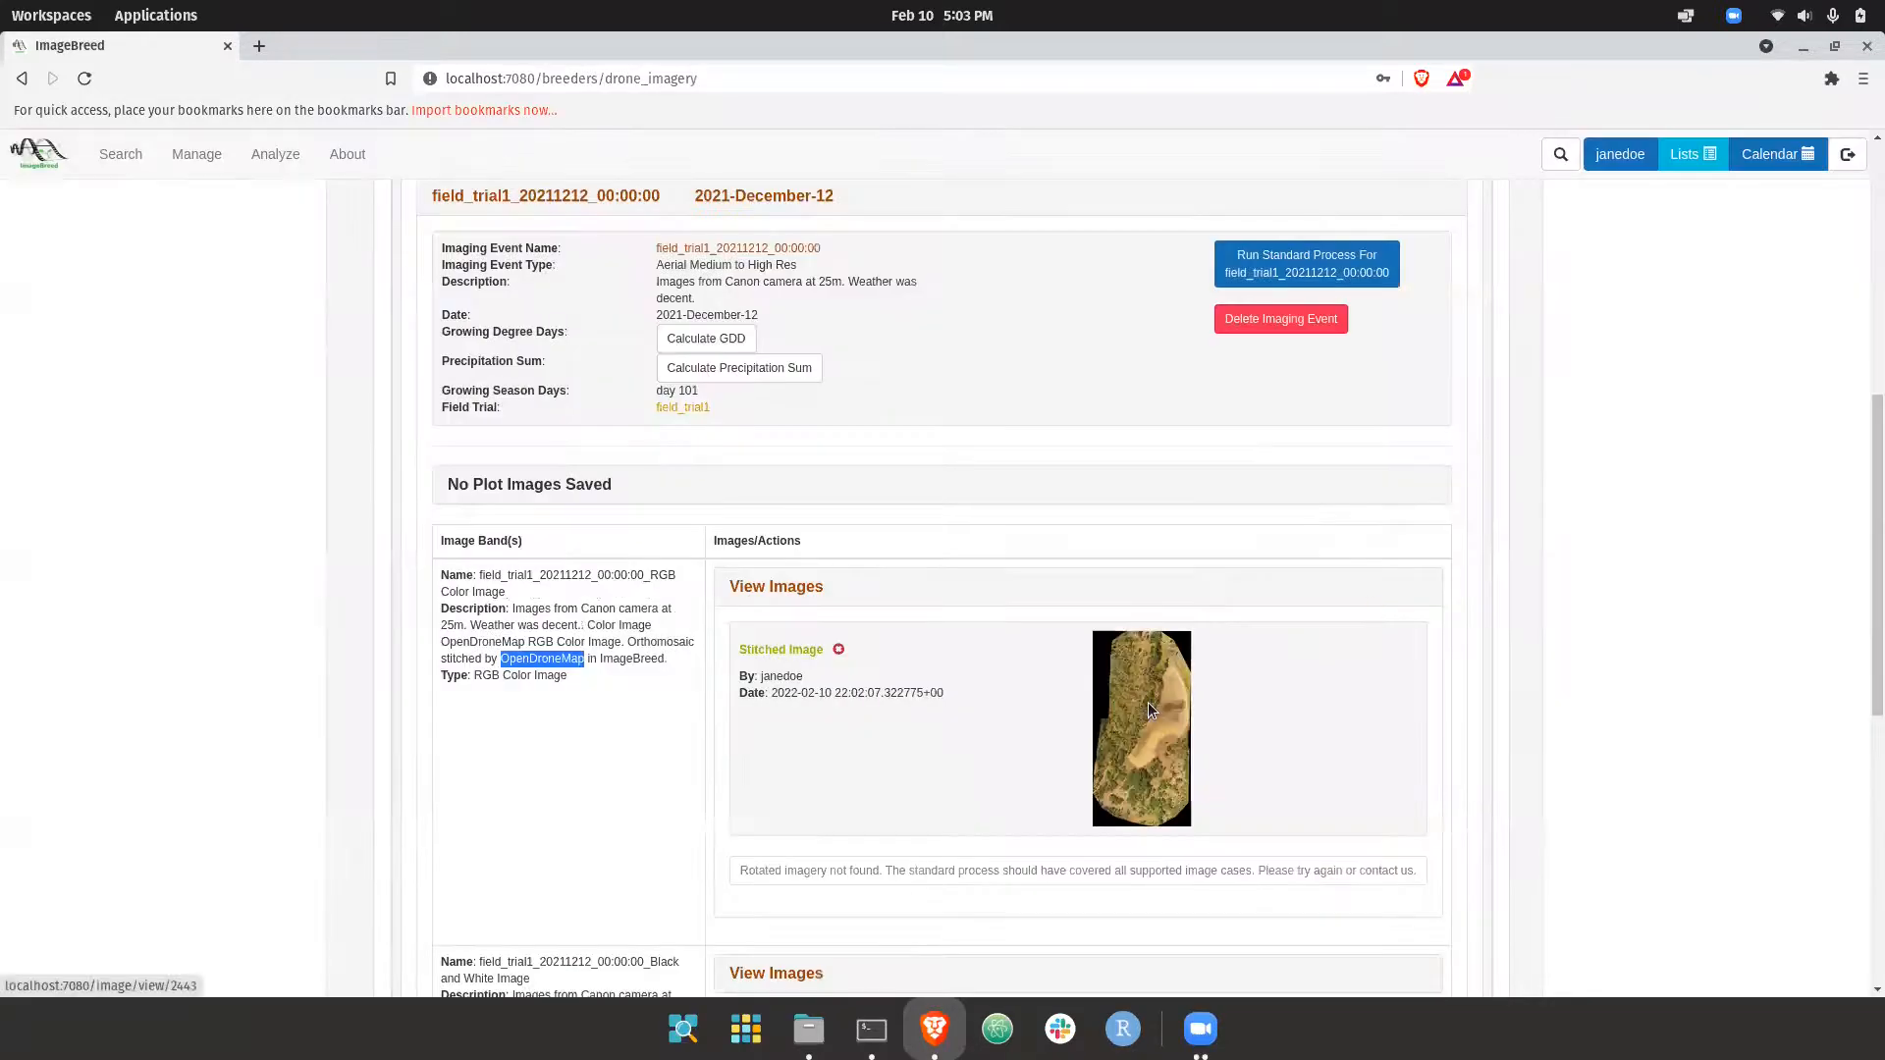
click(1149, 706)
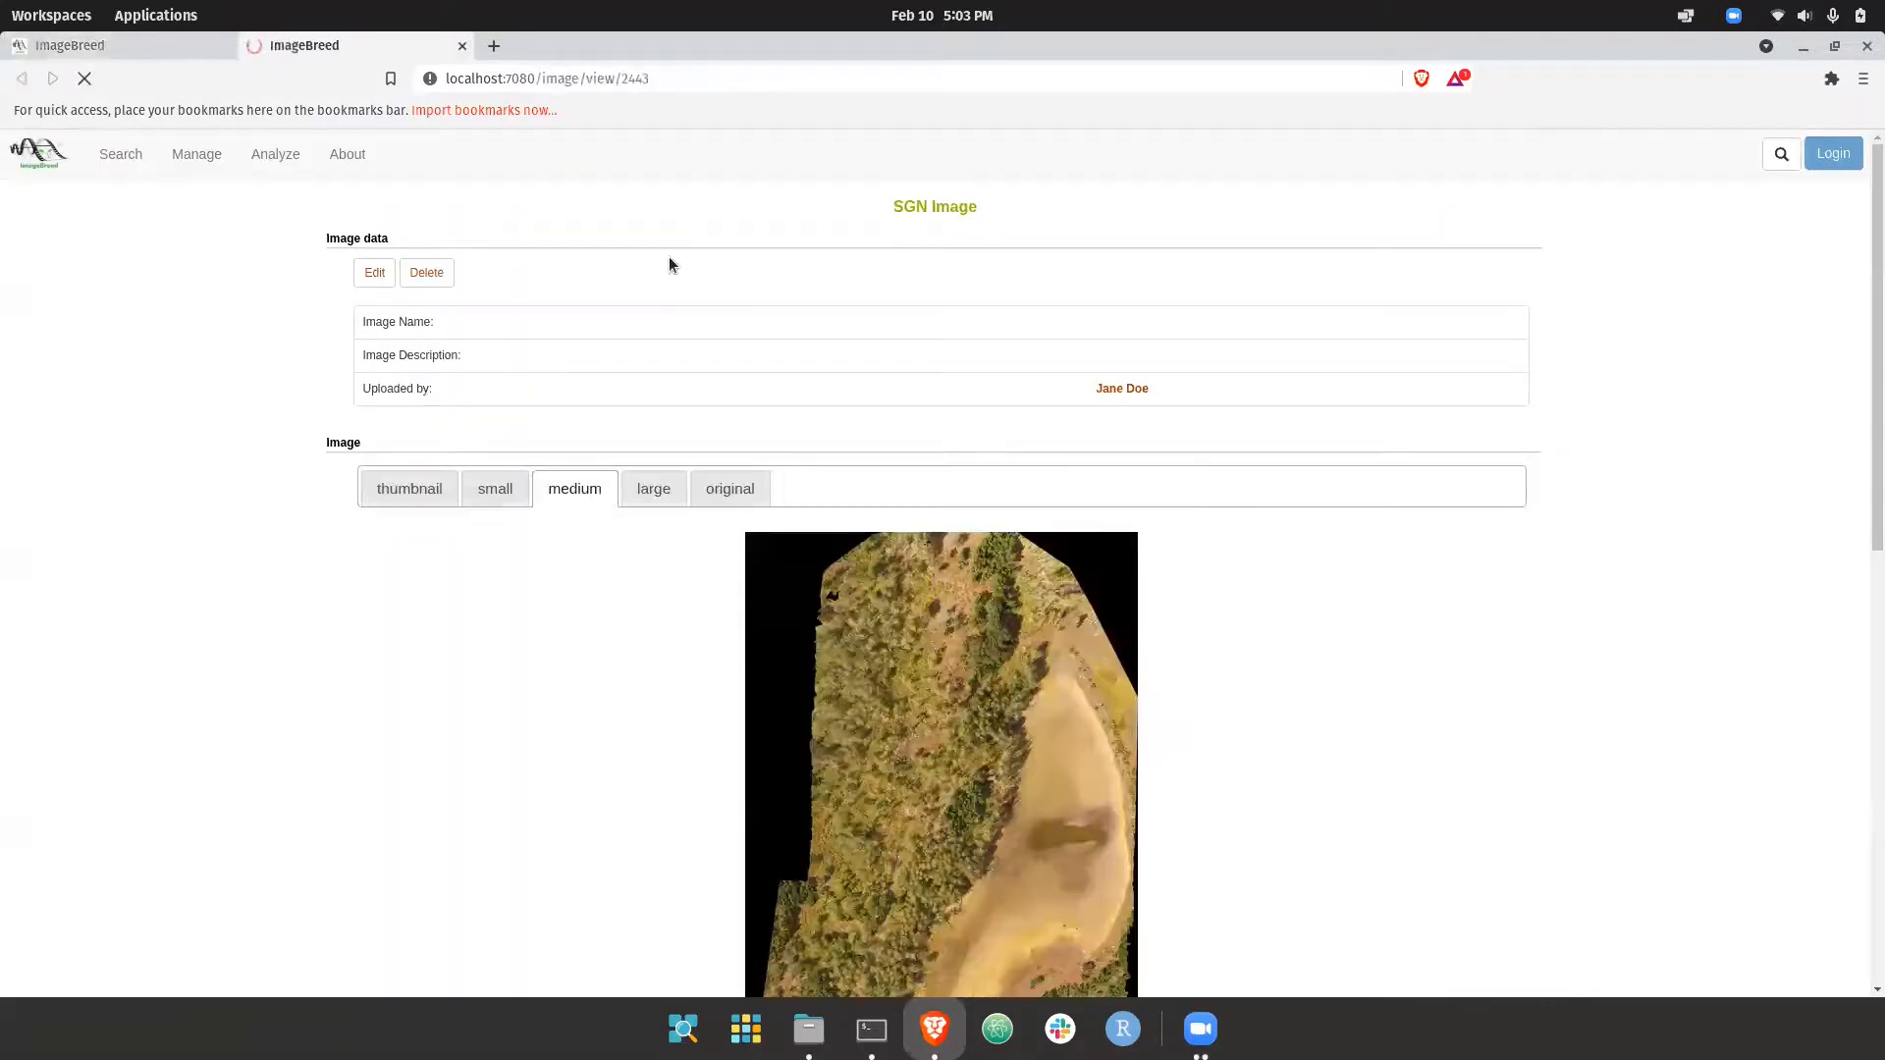
scroll(581, 385, down, 5)
click(681, 229)
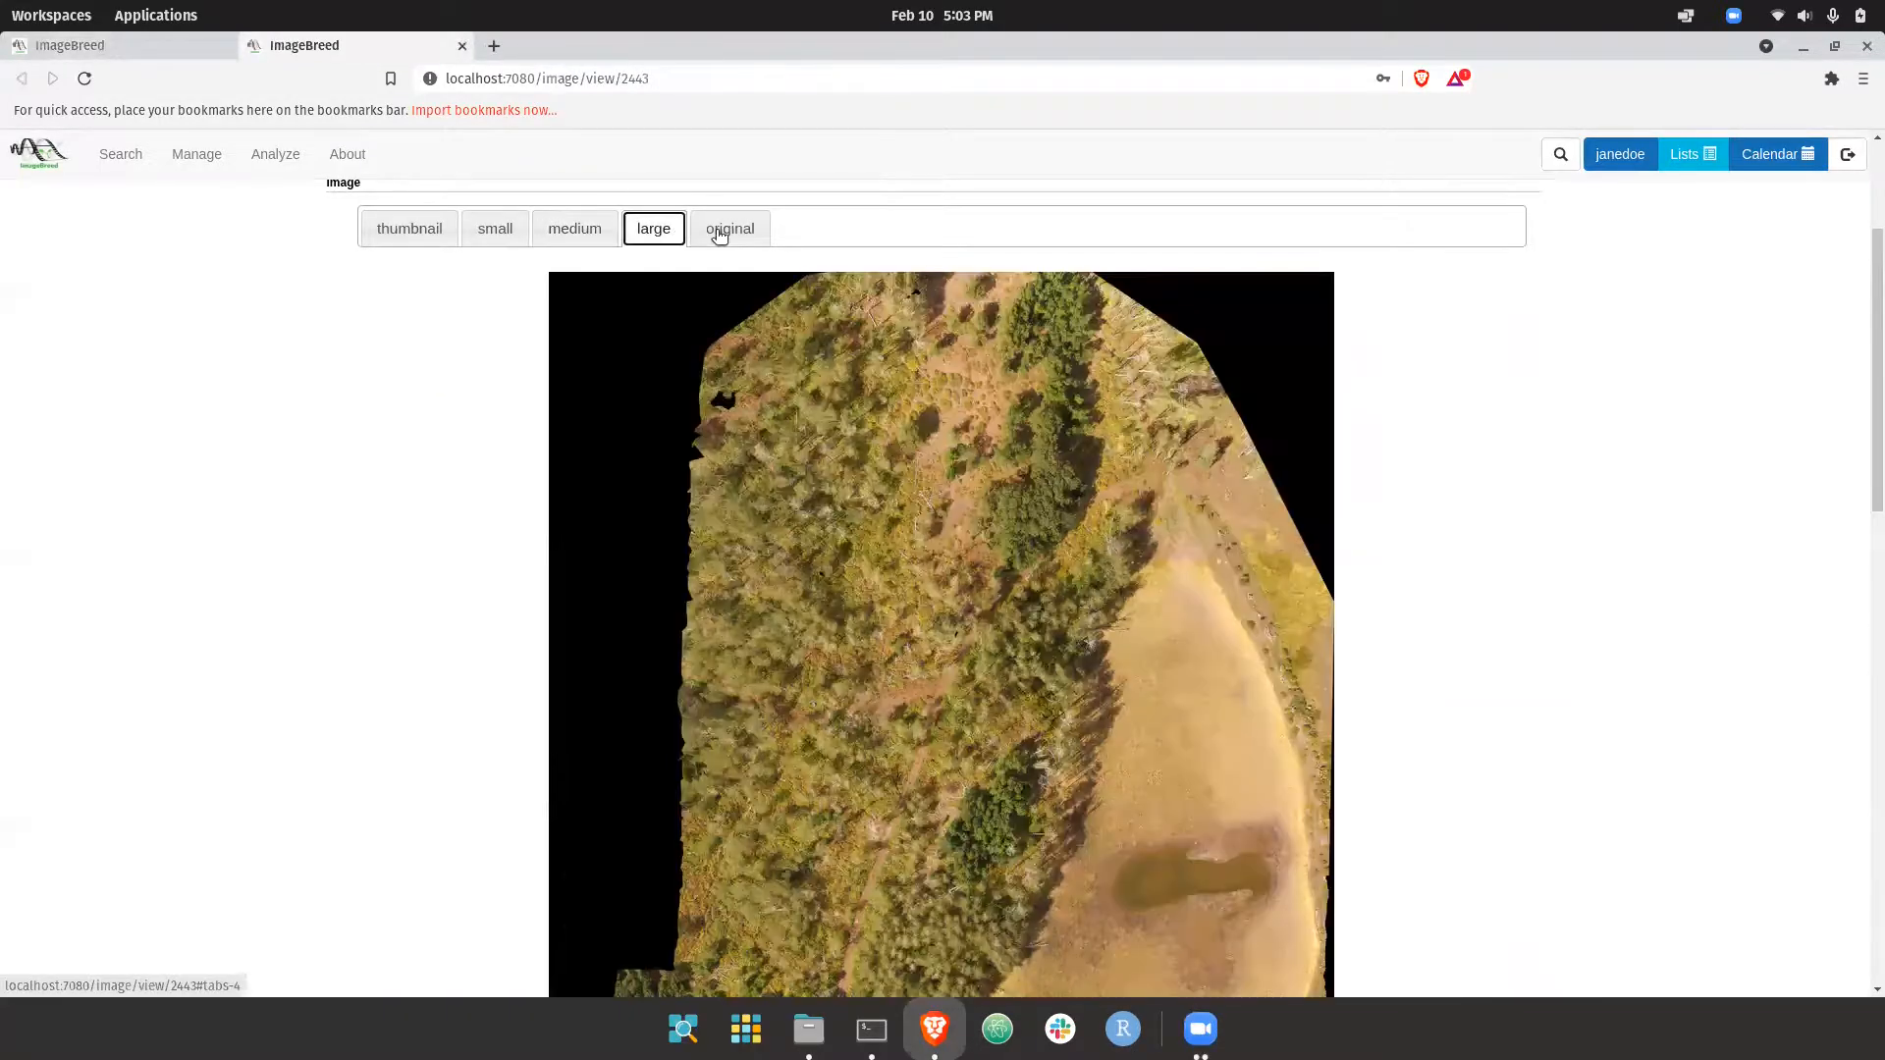
click(726, 230)
click(939, 383)
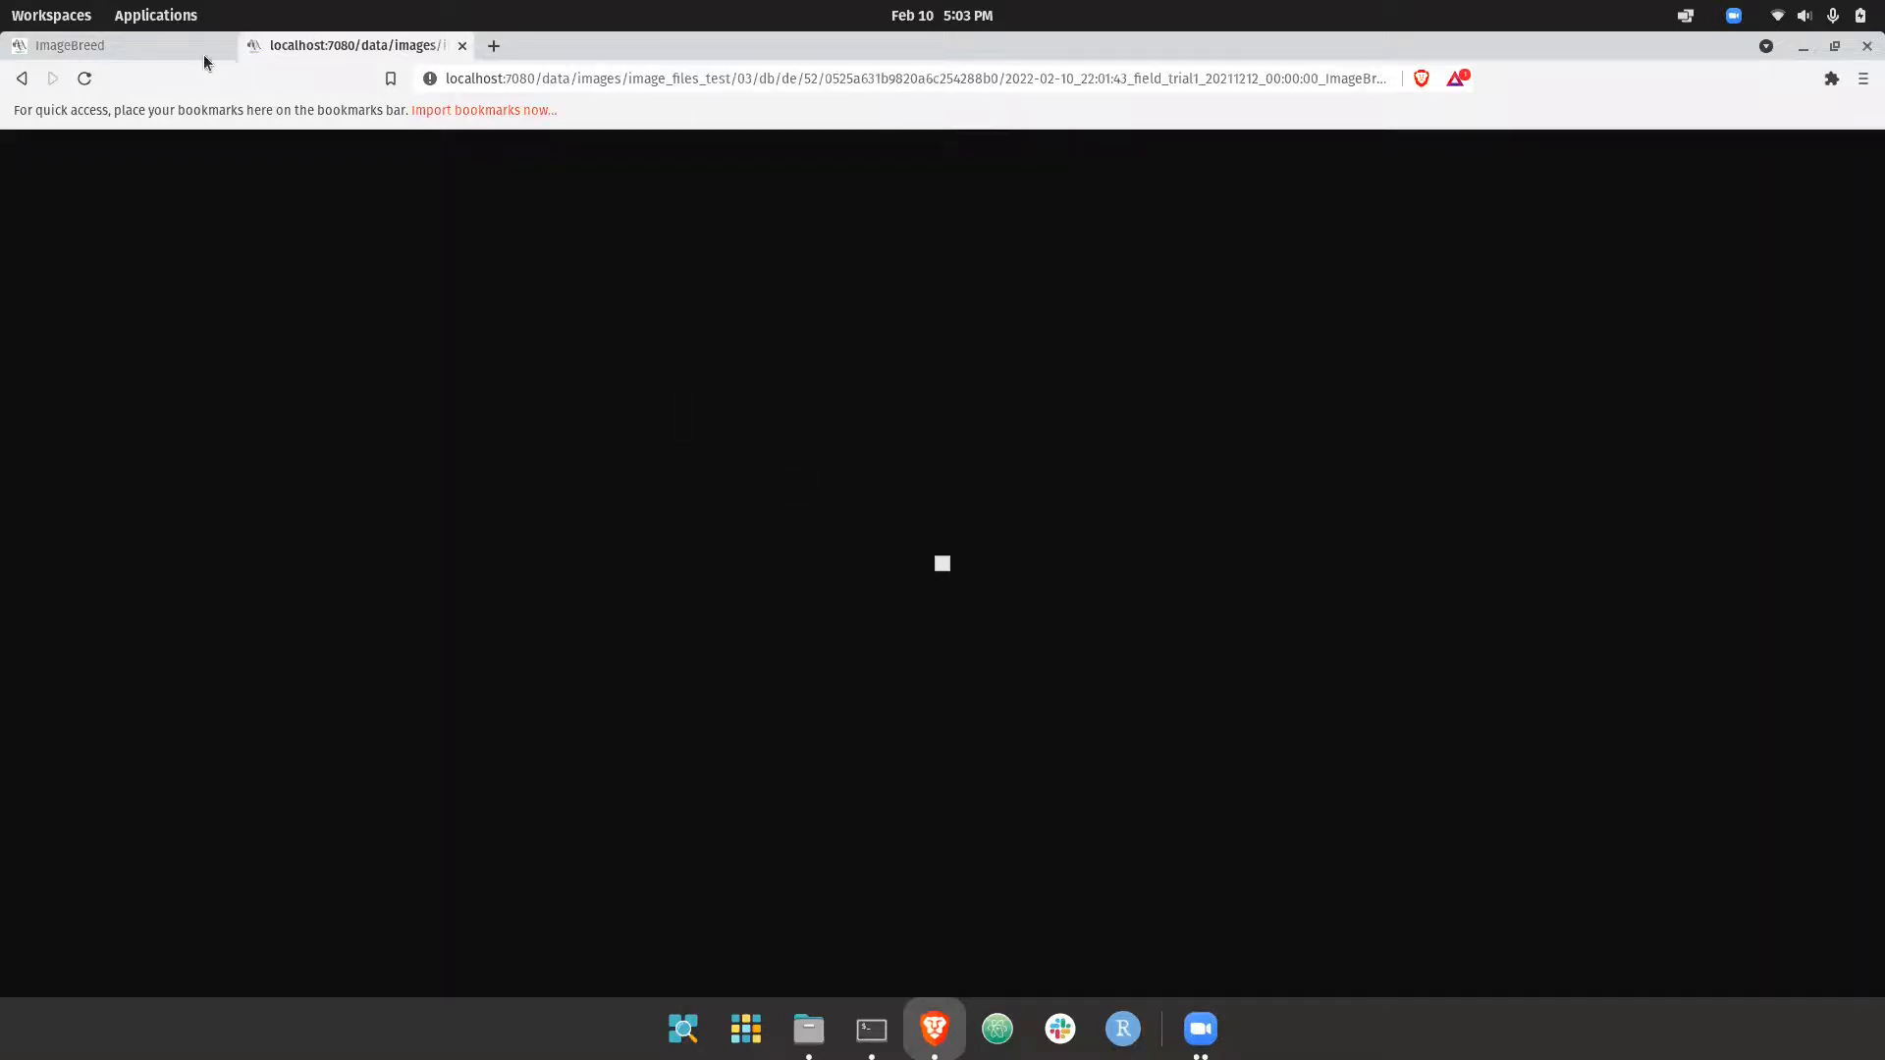
Return from the original file to the image page, examine the RGB orthomosaic at large size, and close it
click(22, 79)
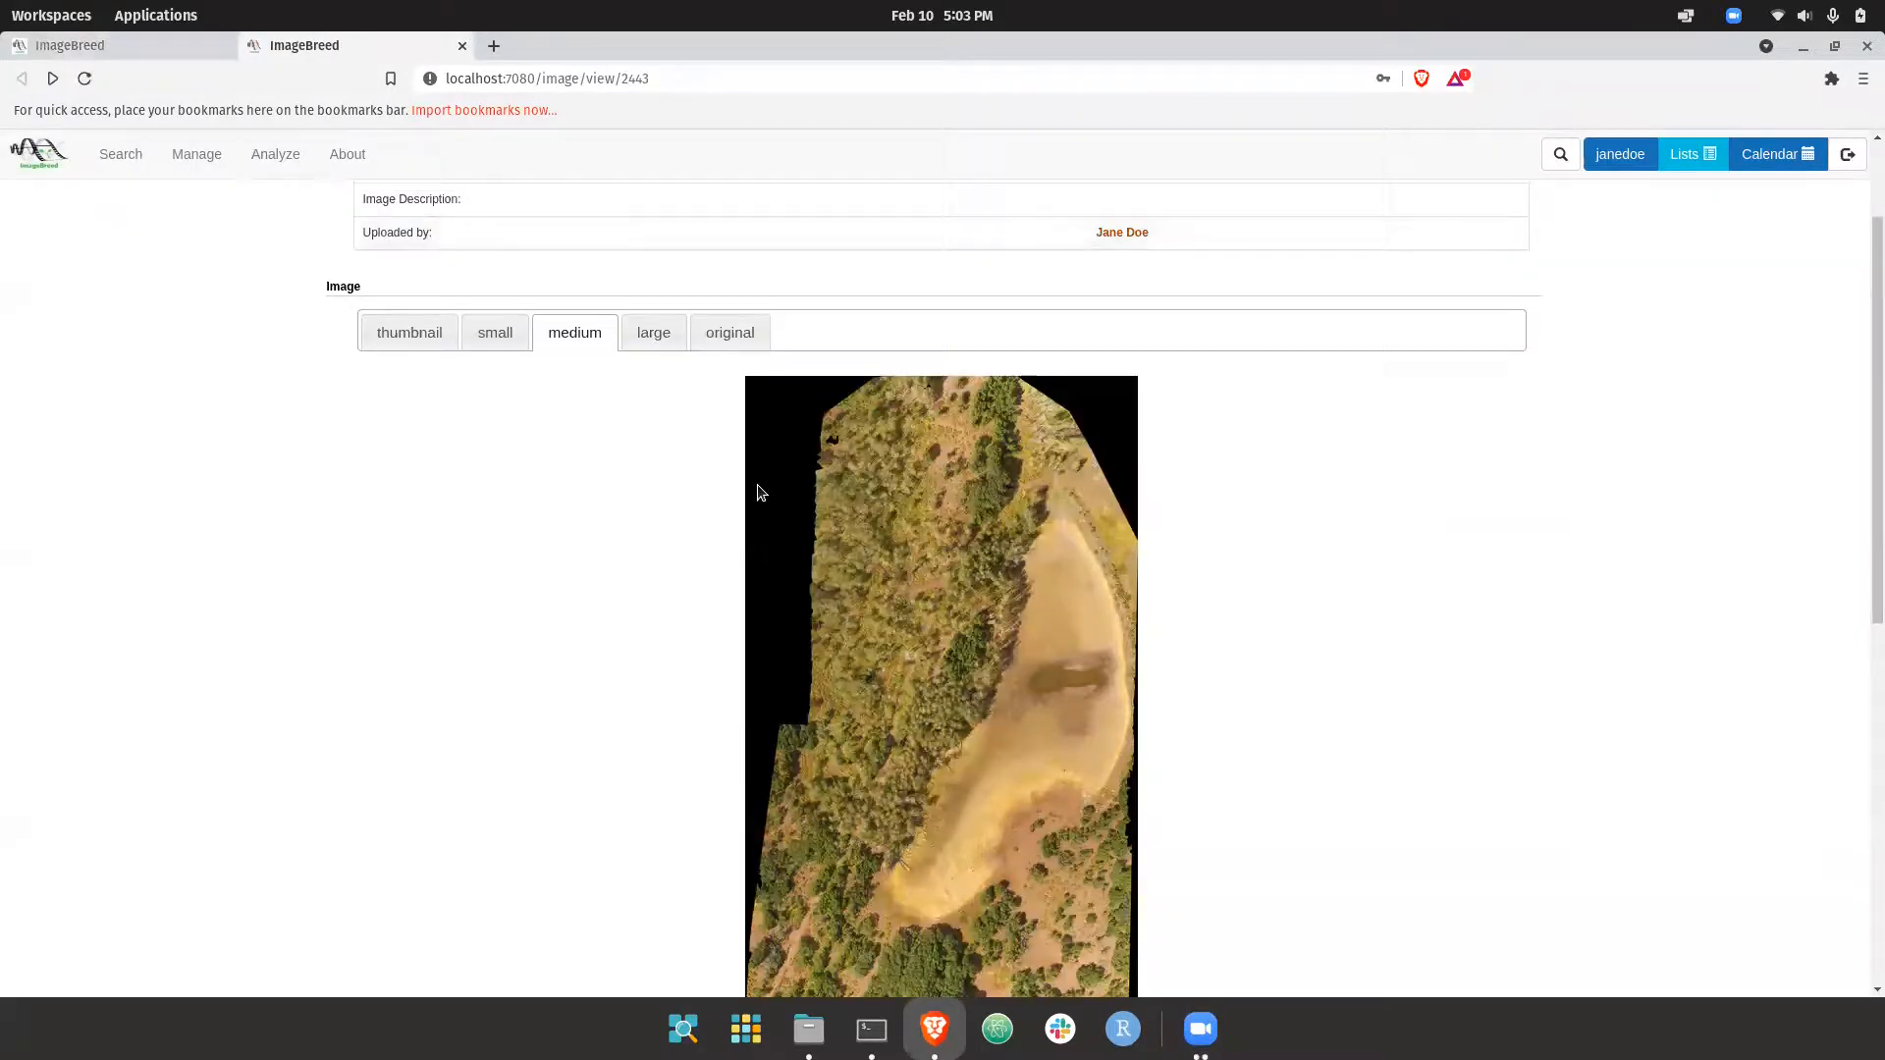
click(652, 339)
scroll(743, 458, down, 5)
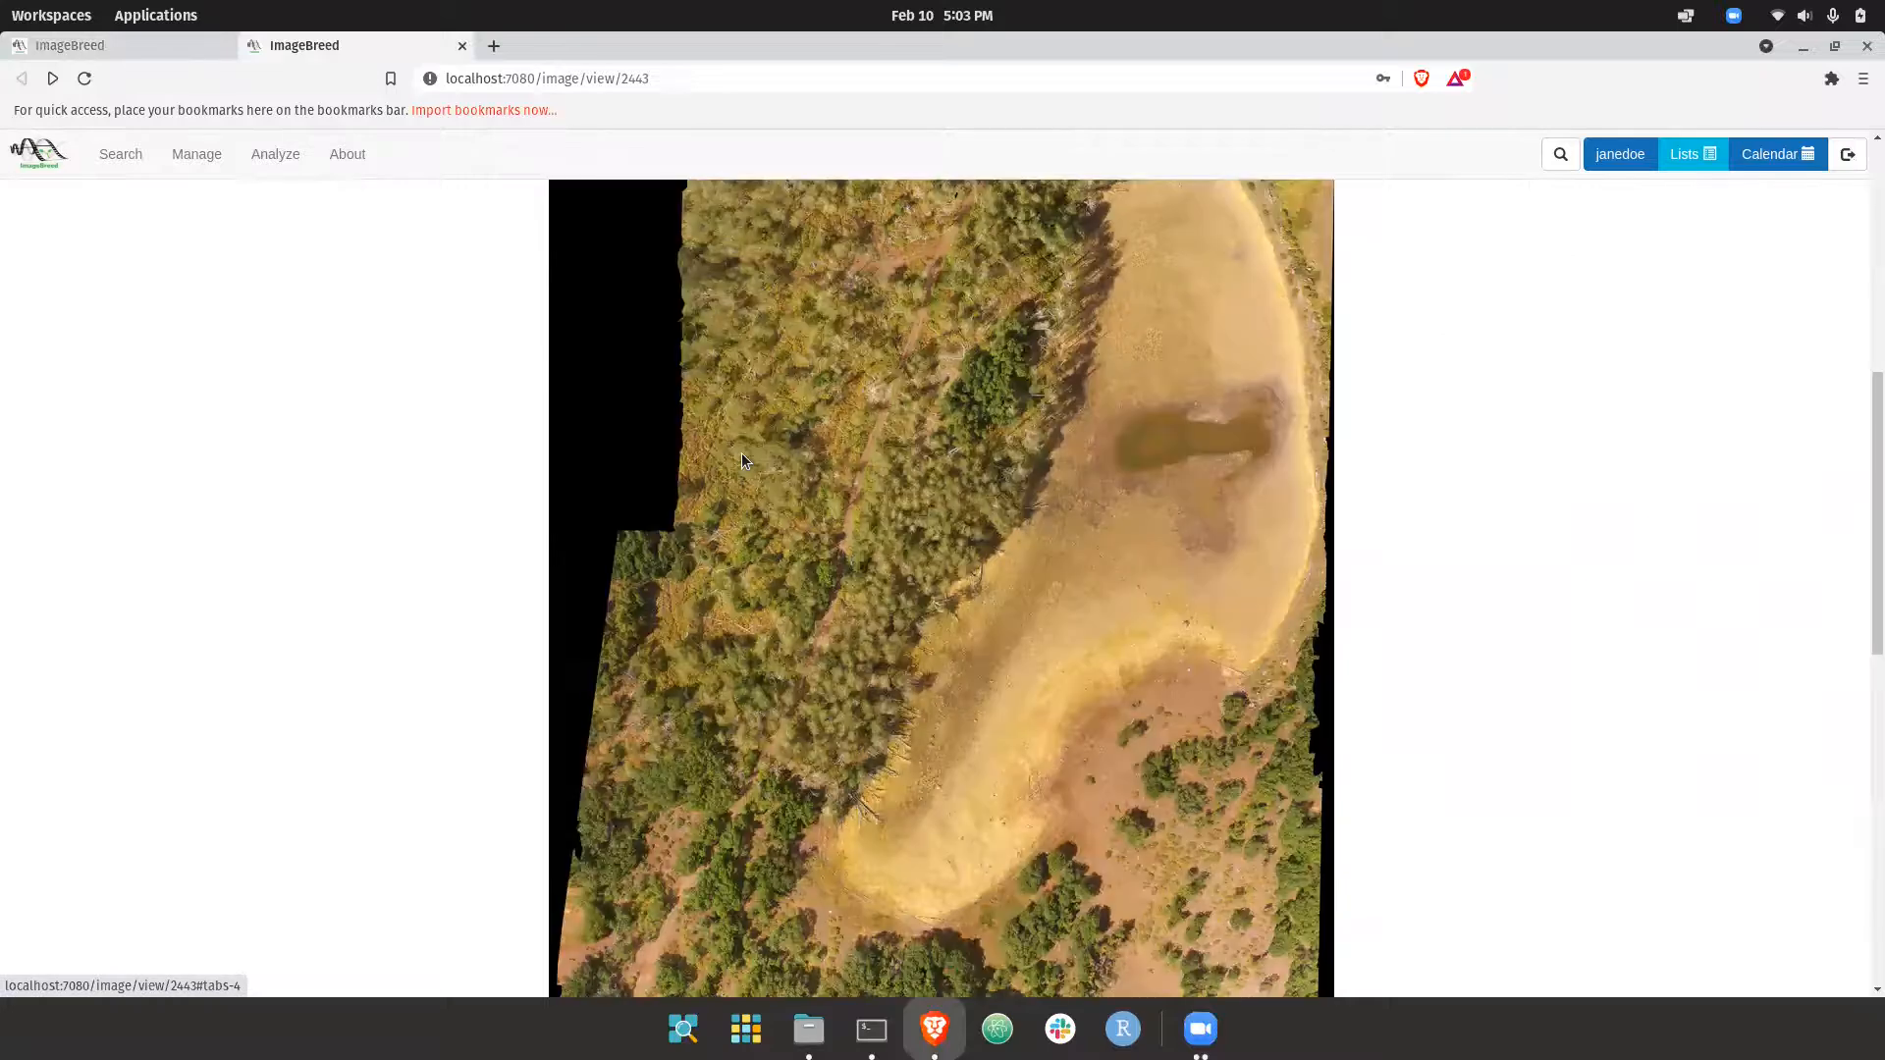
scroll(927, 580, down, 3)
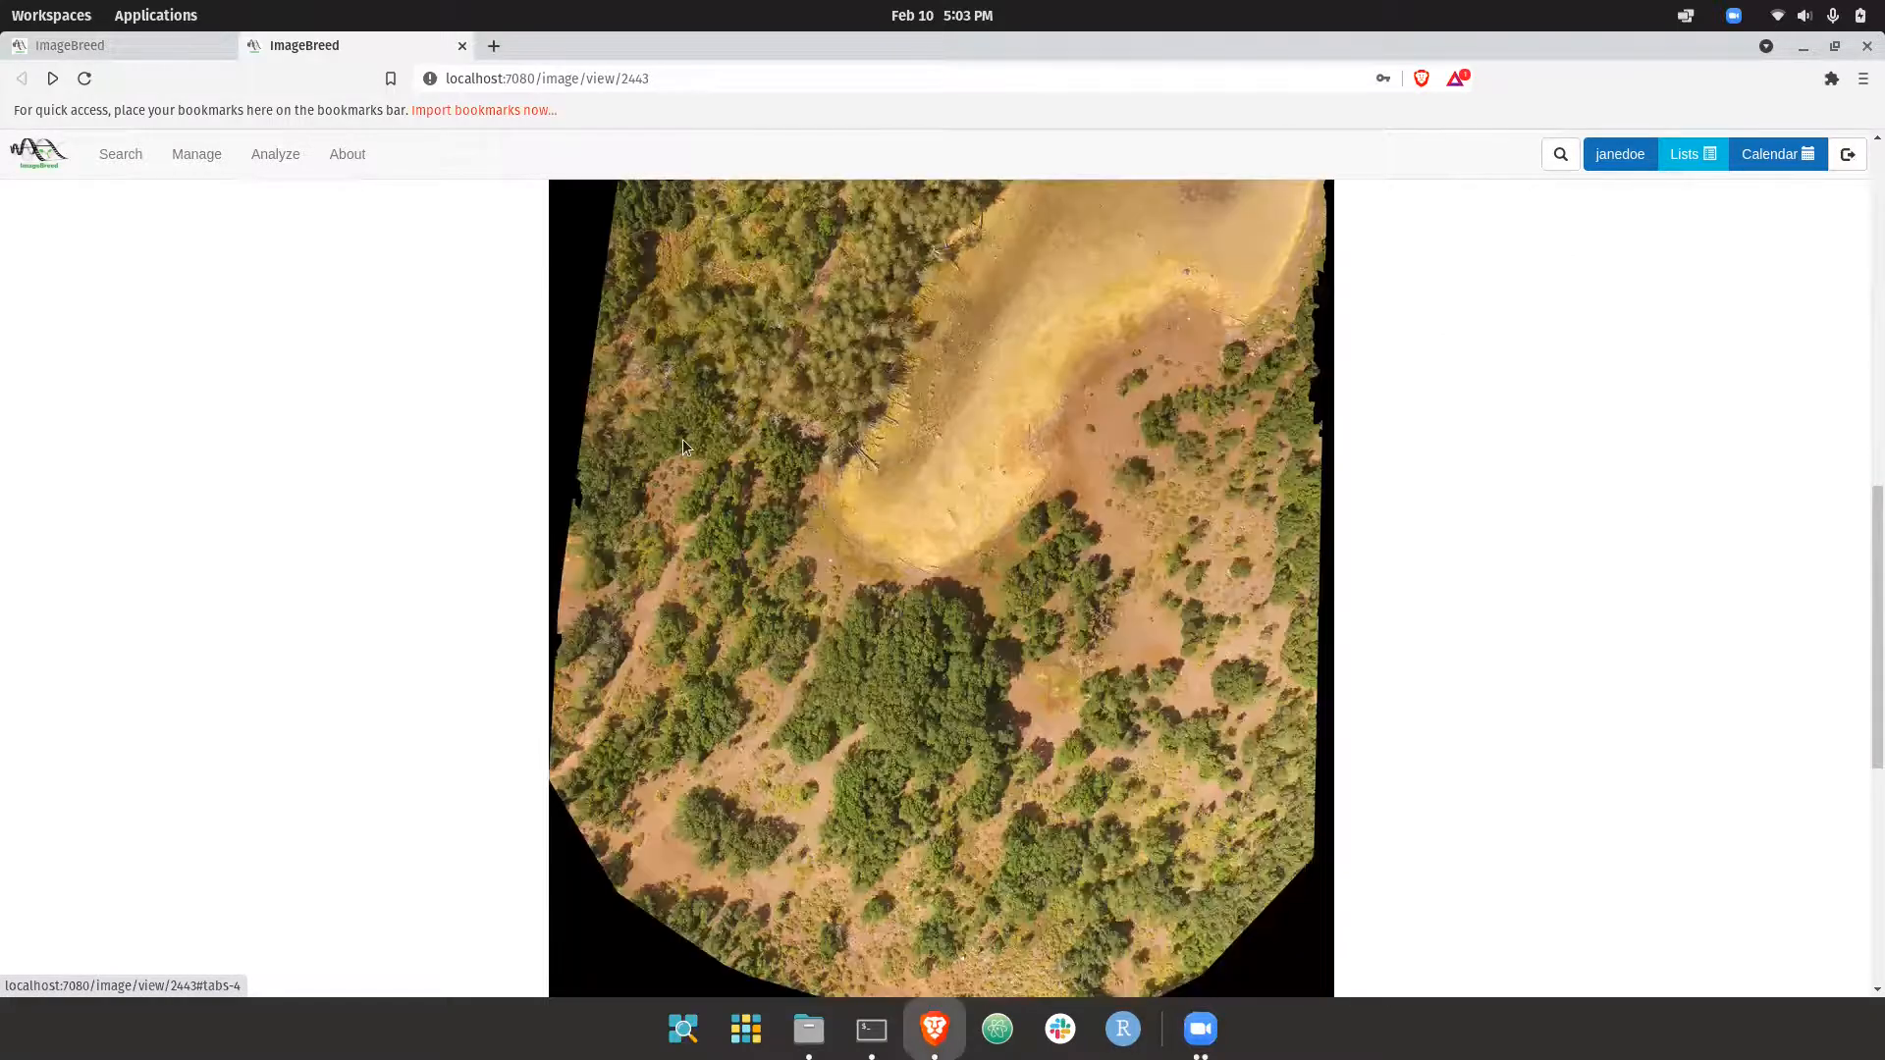
scroll(681, 439, up, 3)
scroll(681, 439, up, 3)
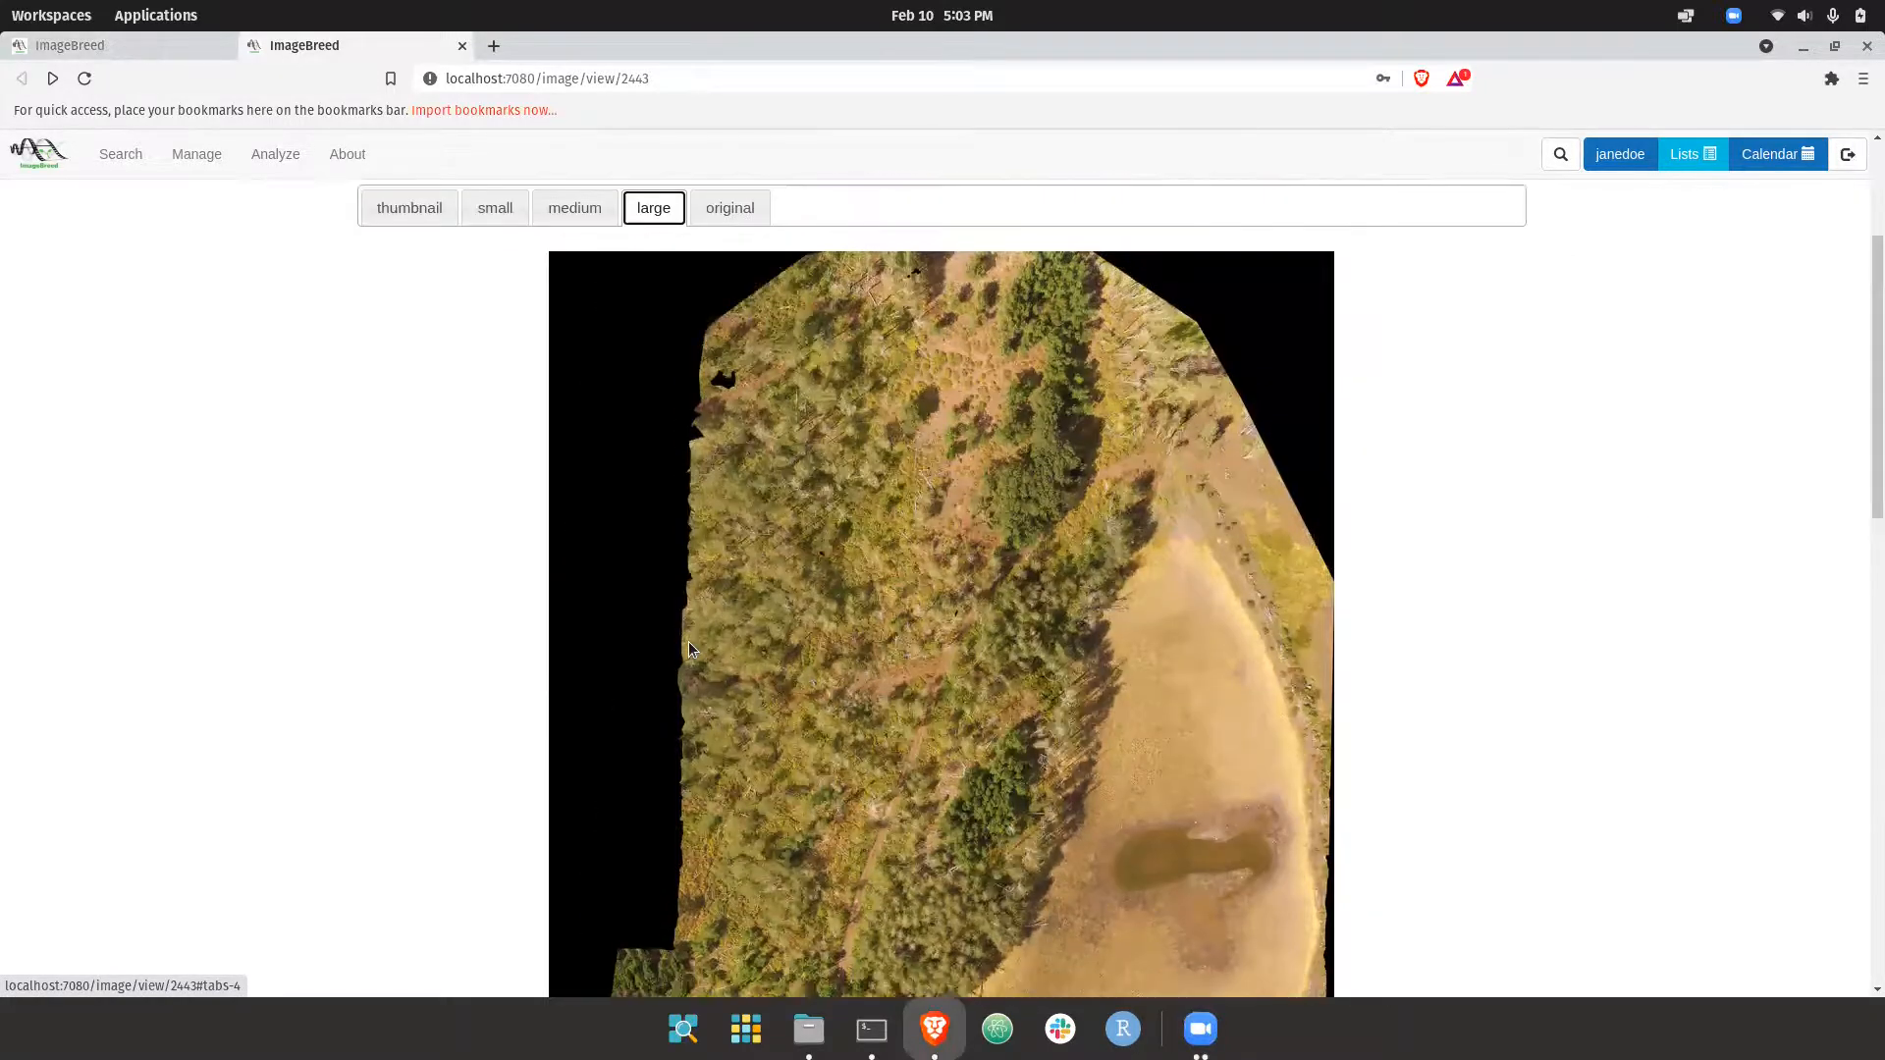
scroll(473, 163, down, 3)
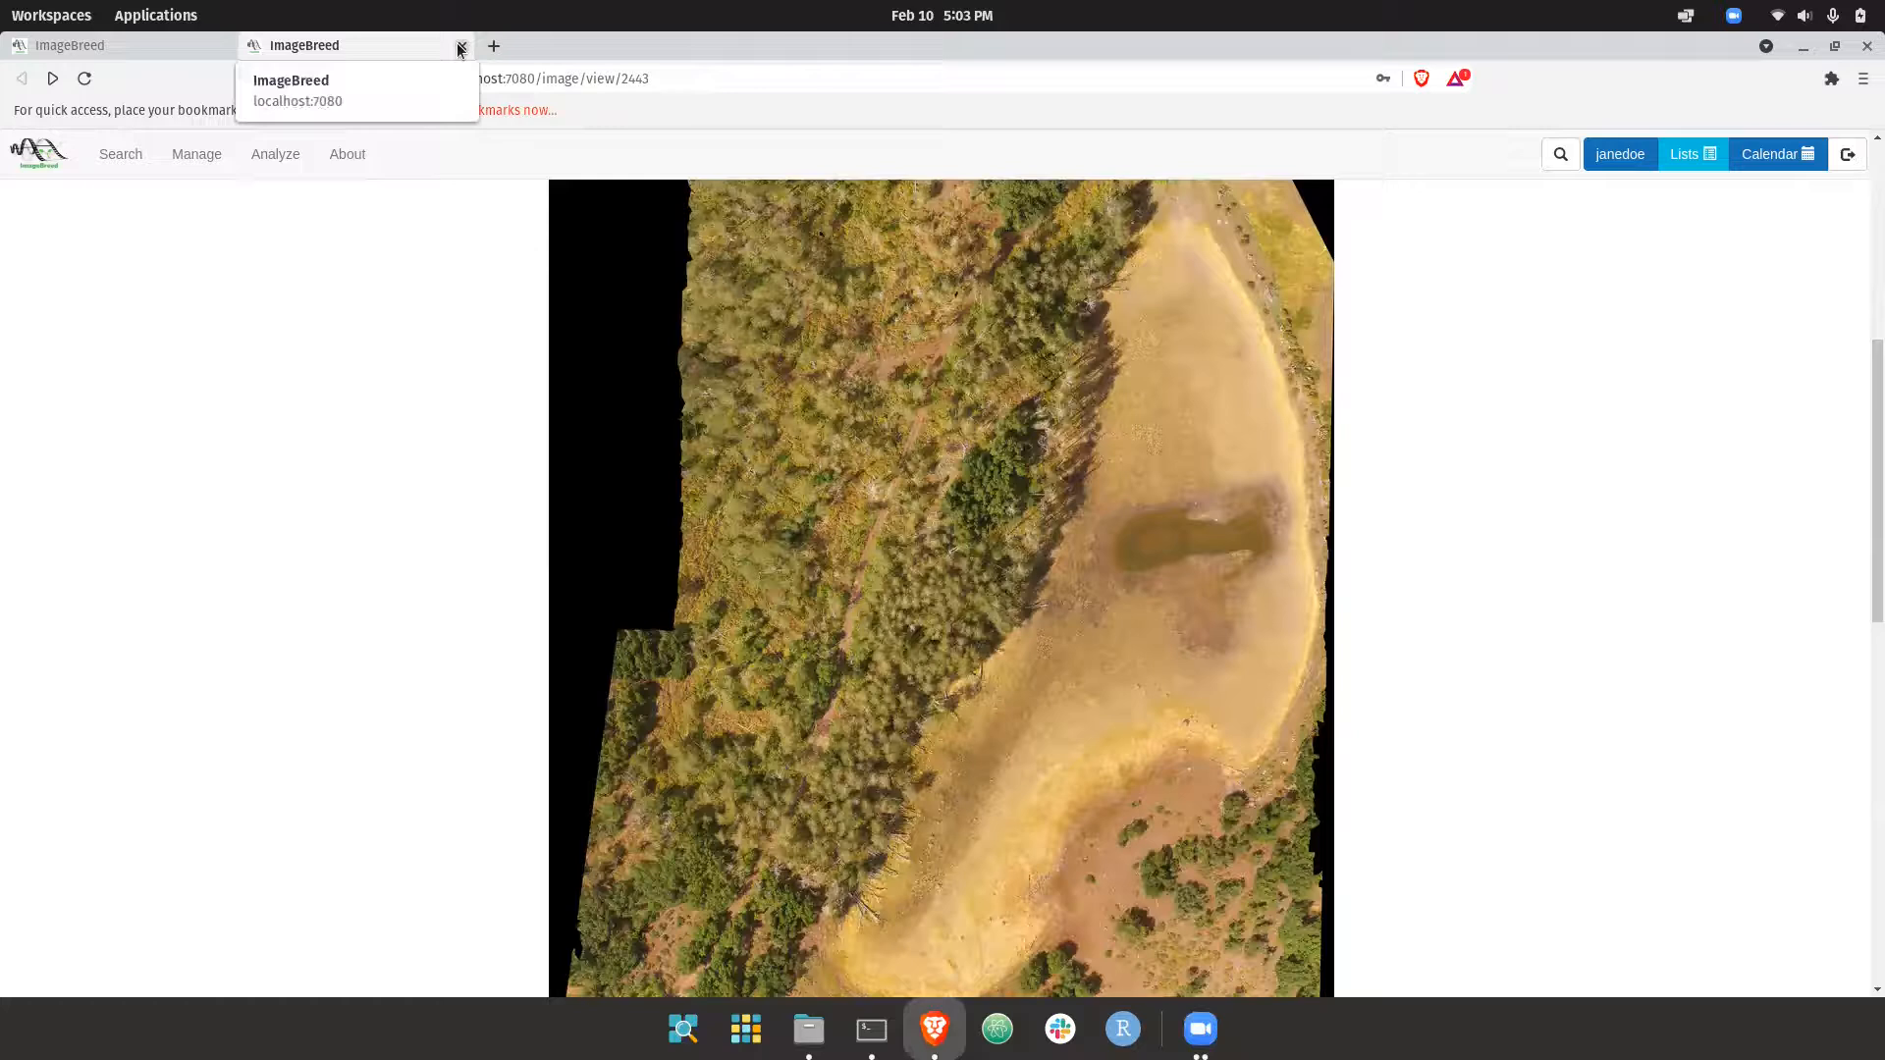
click(460, 49)
Show the images of the Black and White Image band and open its stitched DSM image at large size
scroll(892, 611, down, 5)
click(786, 634)
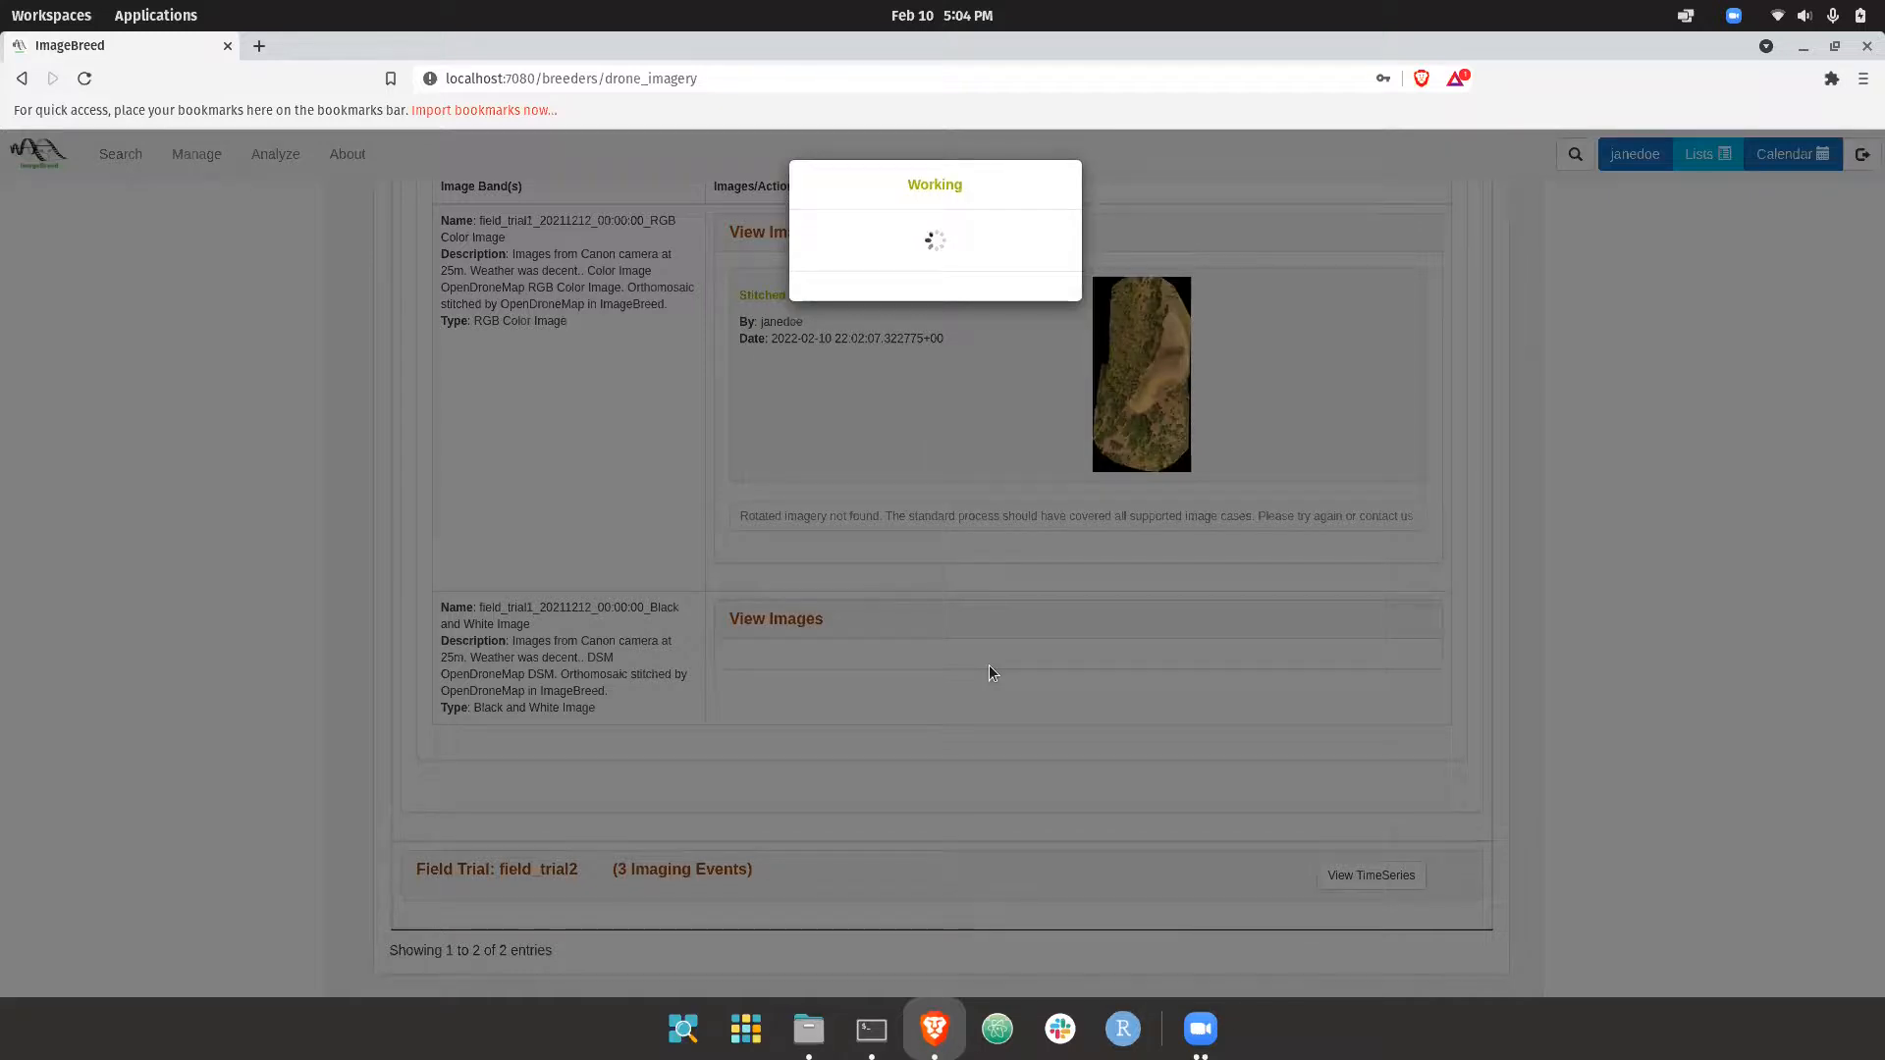
scroll(1016, 668, down, 2)
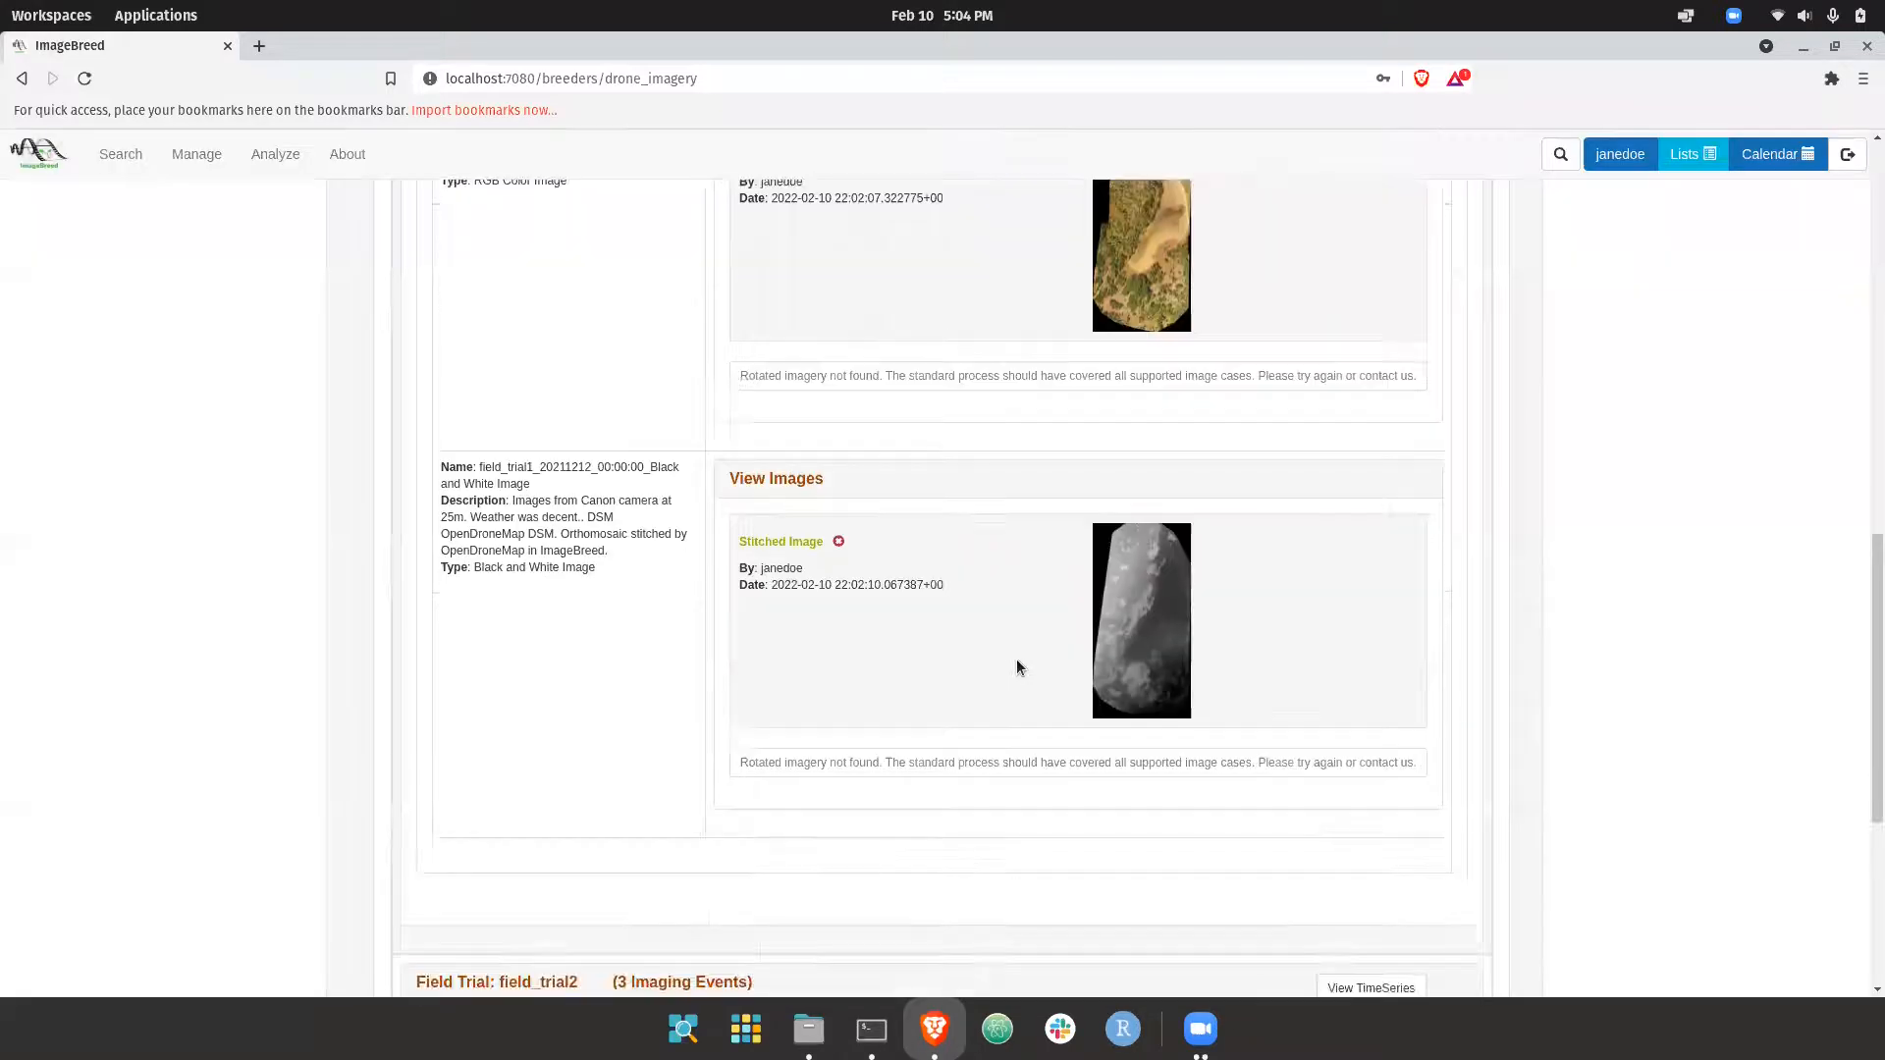
click(1129, 646)
click(678, 482)
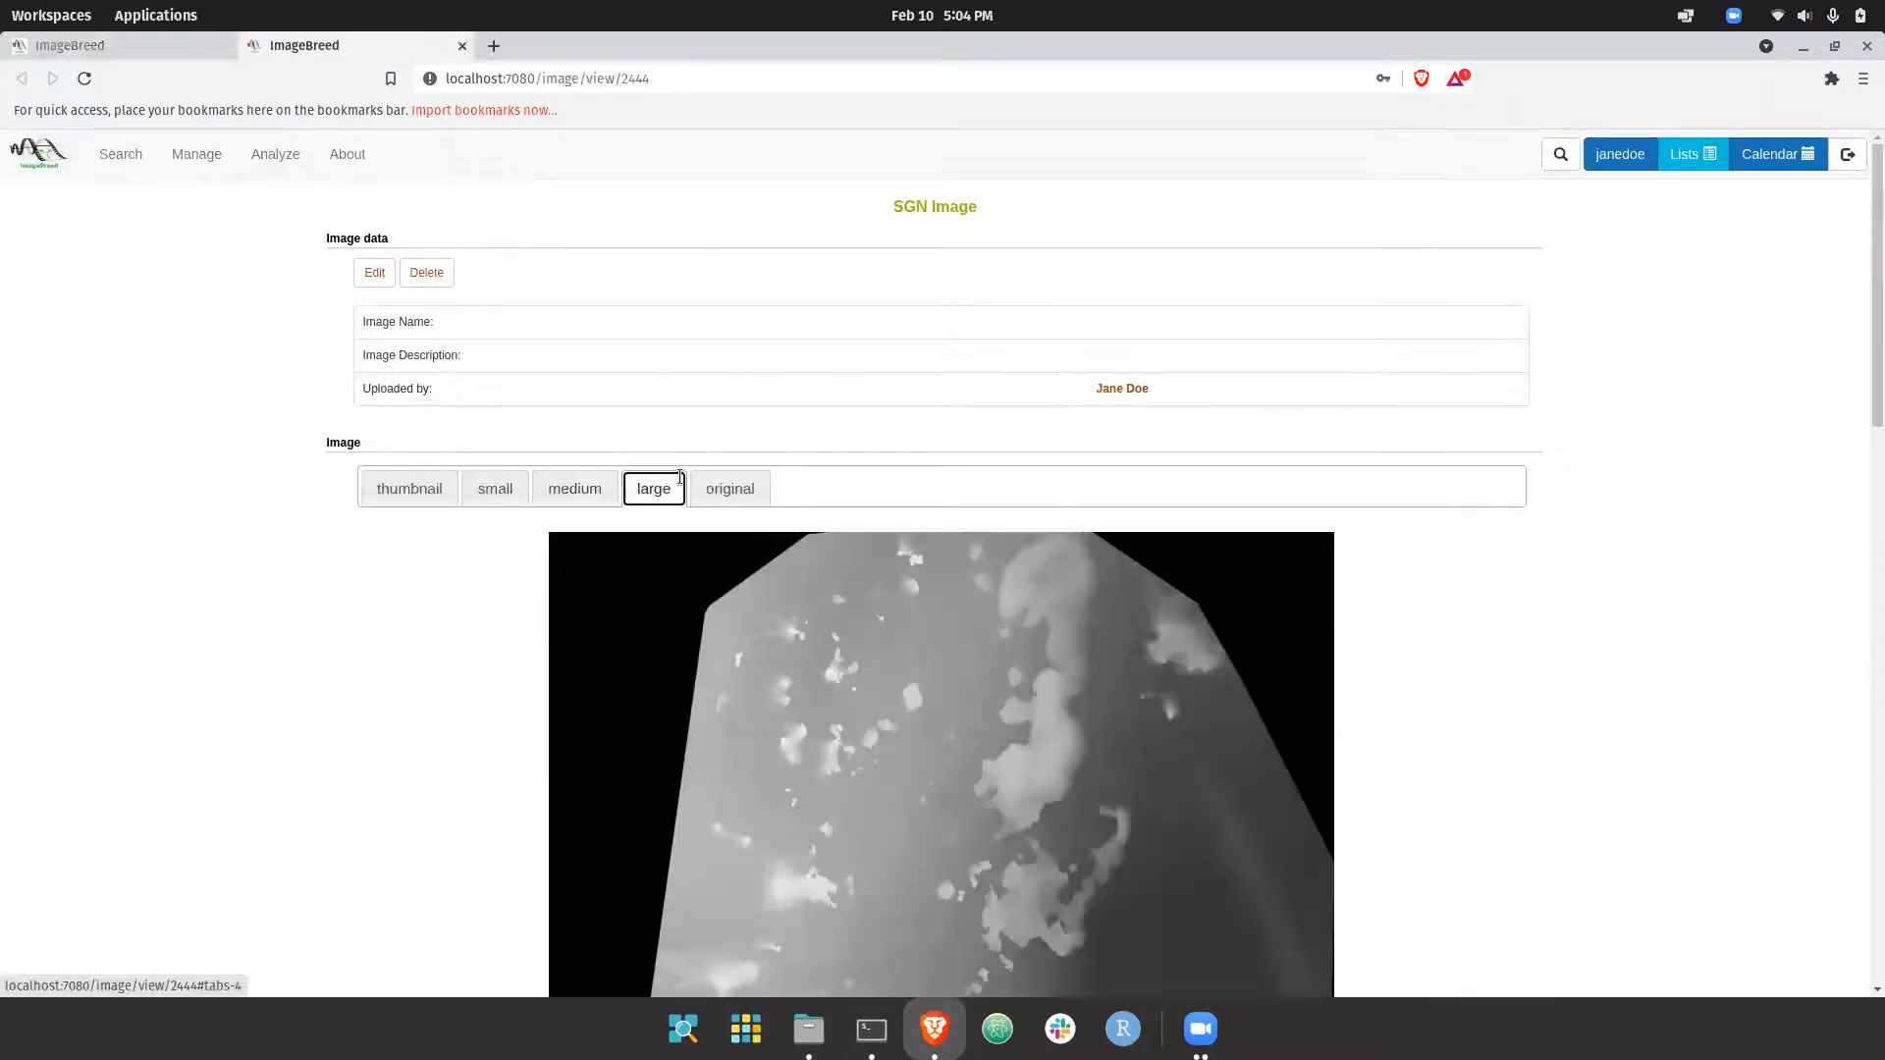
Examine the height variations in the DSM image, close it, and return to the 2021-December-12 imaging event's summary
scroll(746, 511, down, 5)
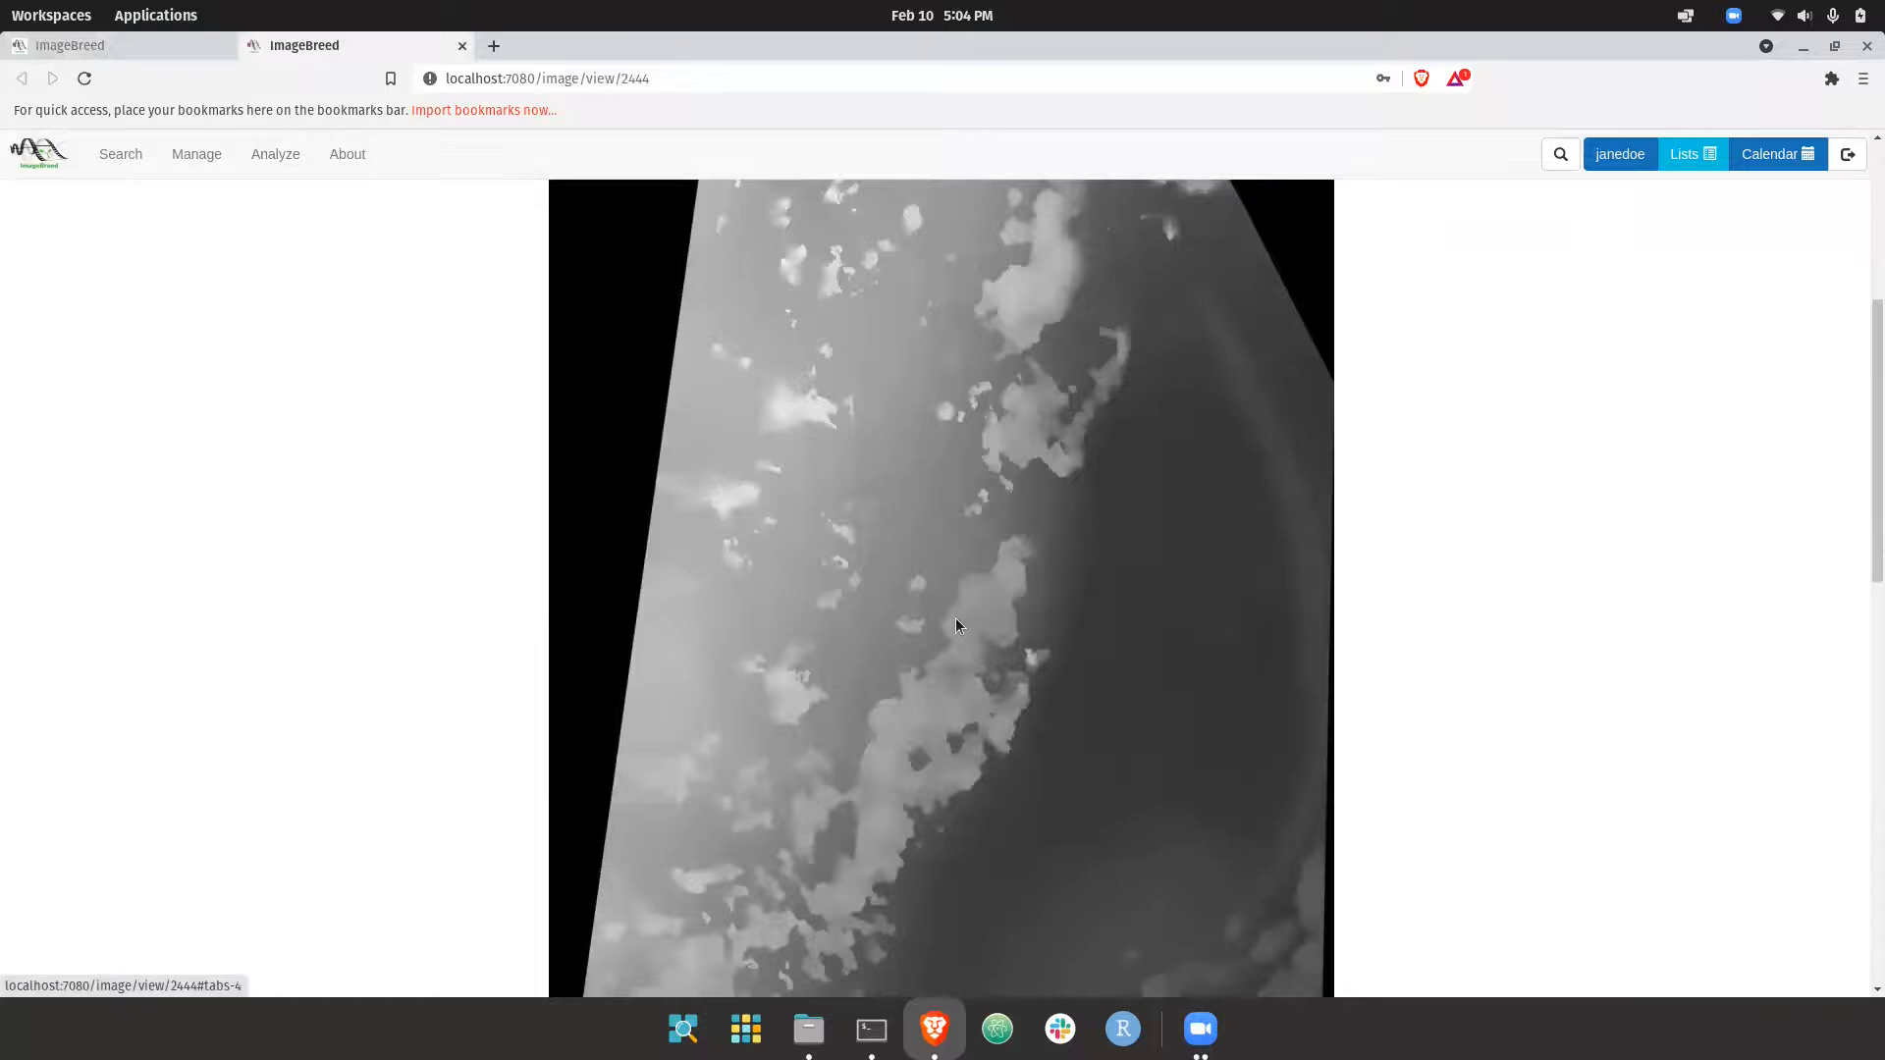
scroll(957, 616, up, 3)
scroll(1015, 733, down, 4)
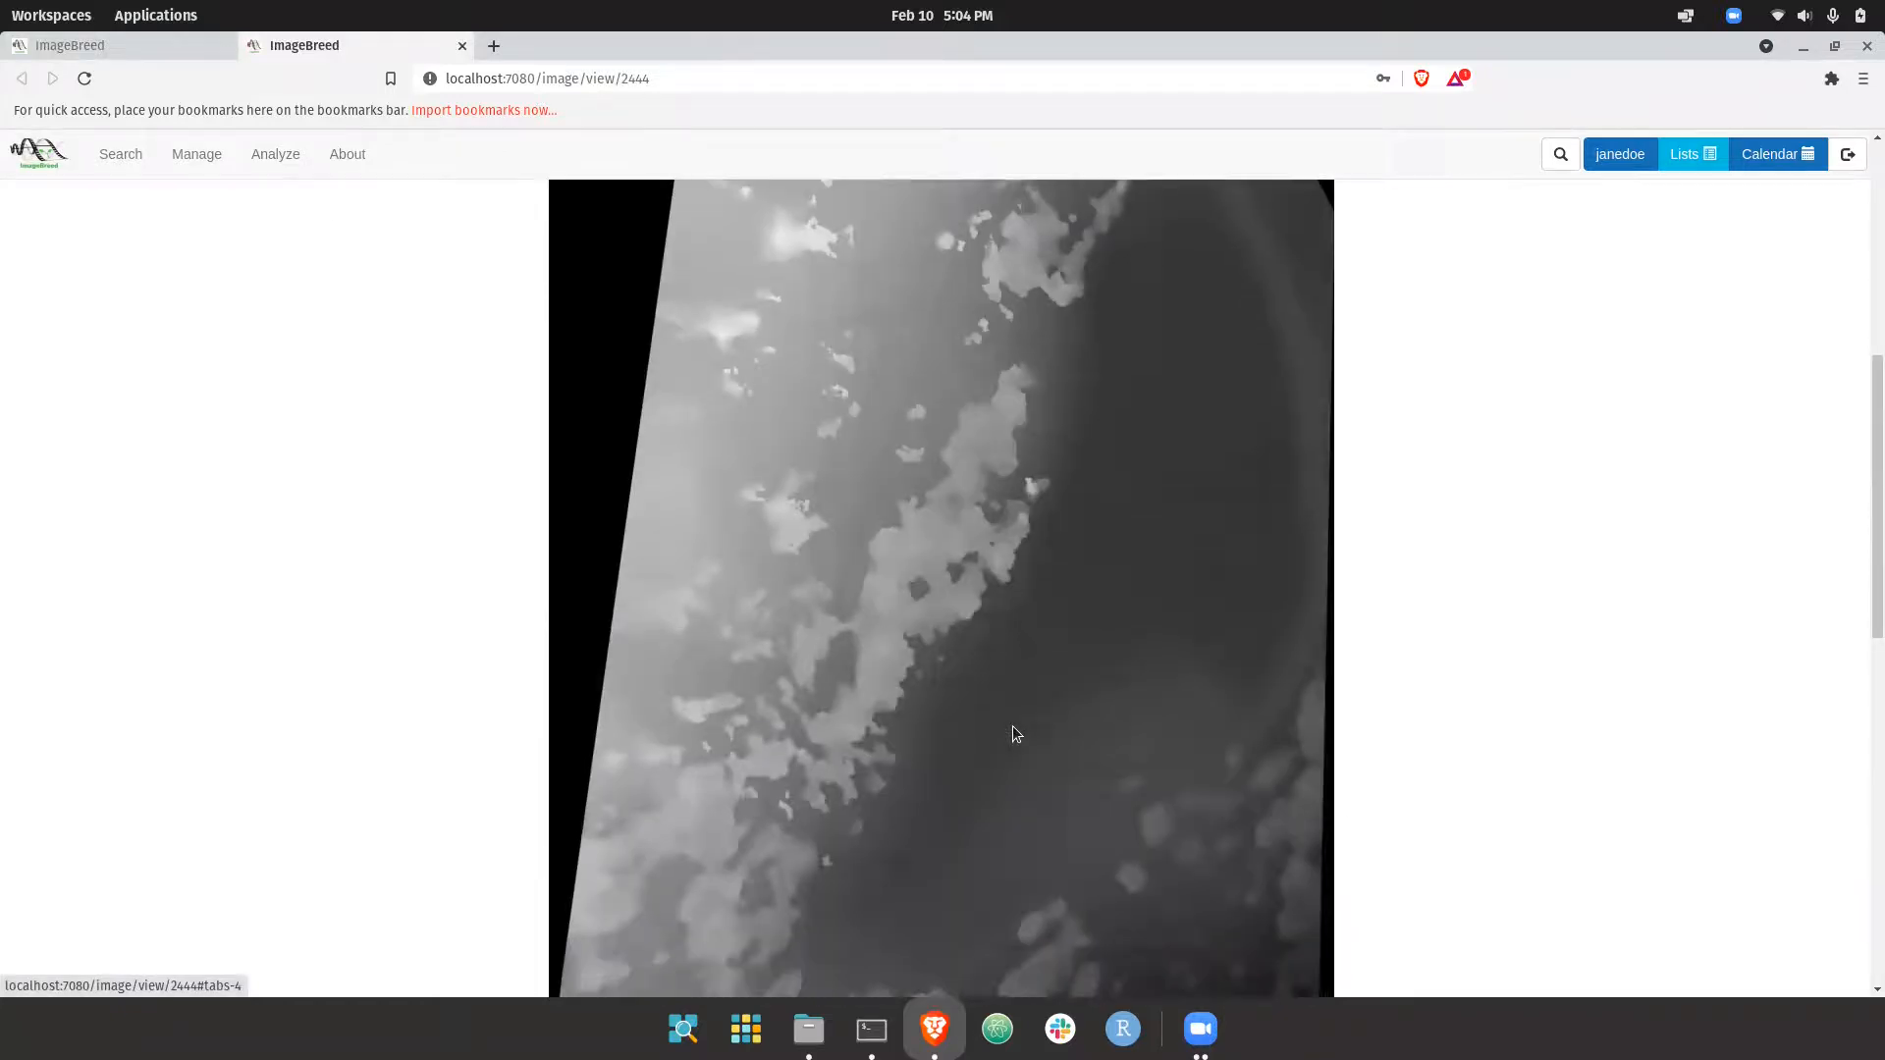
scroll(968, 812, up, 6)
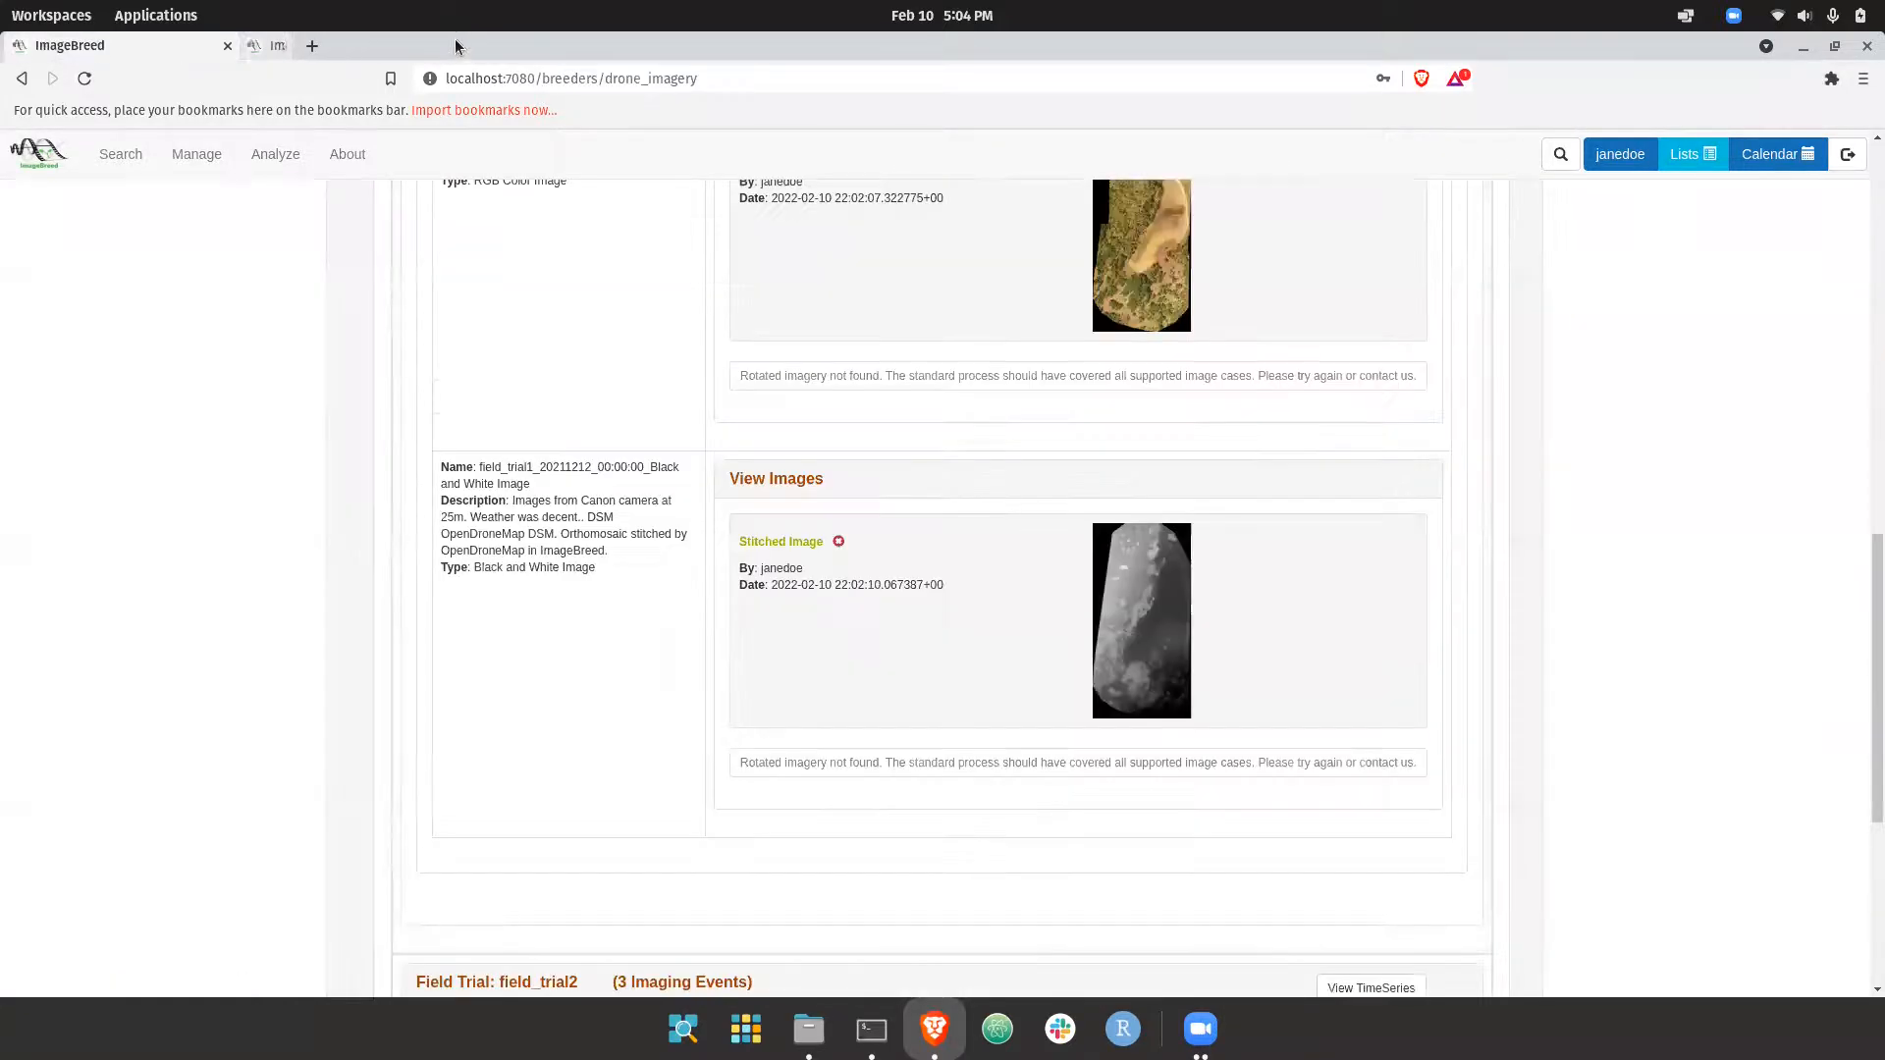
click(462, 45)
scroll(1070, 582, up, 2)
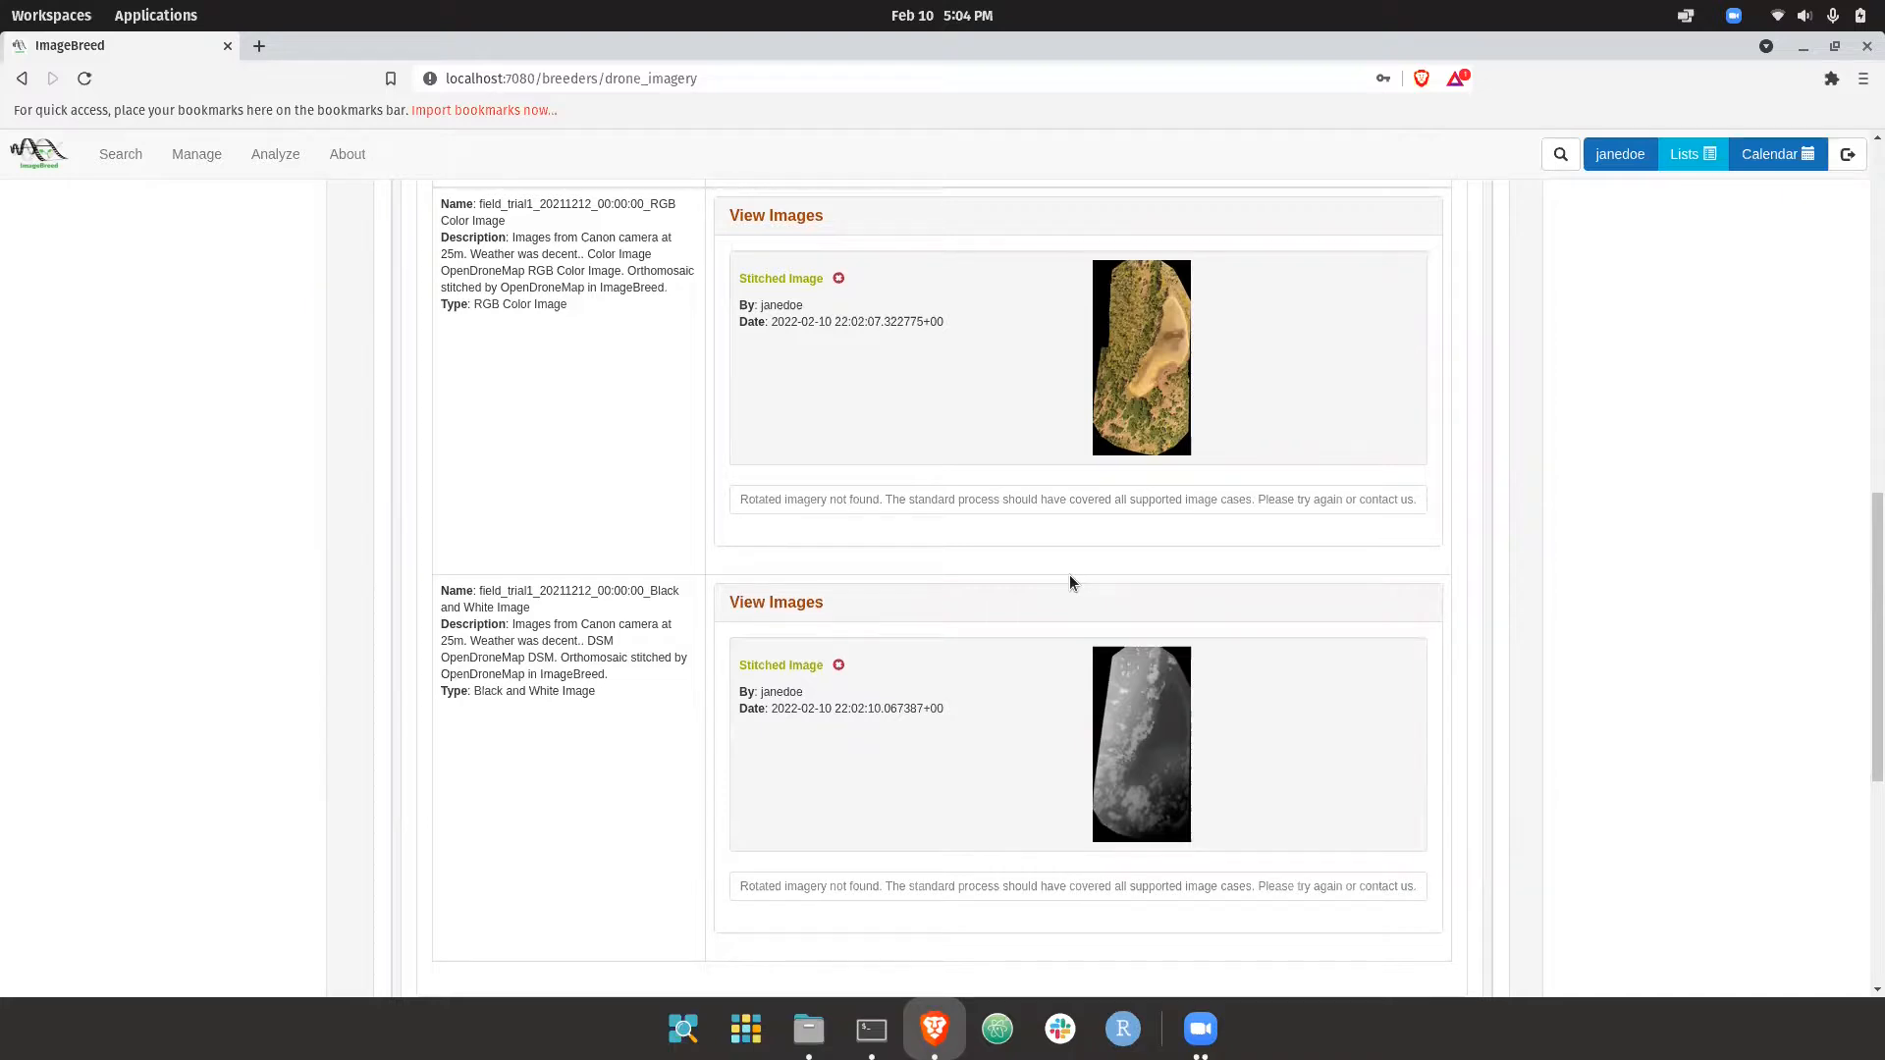
scroll(1069, 582, up, 3)
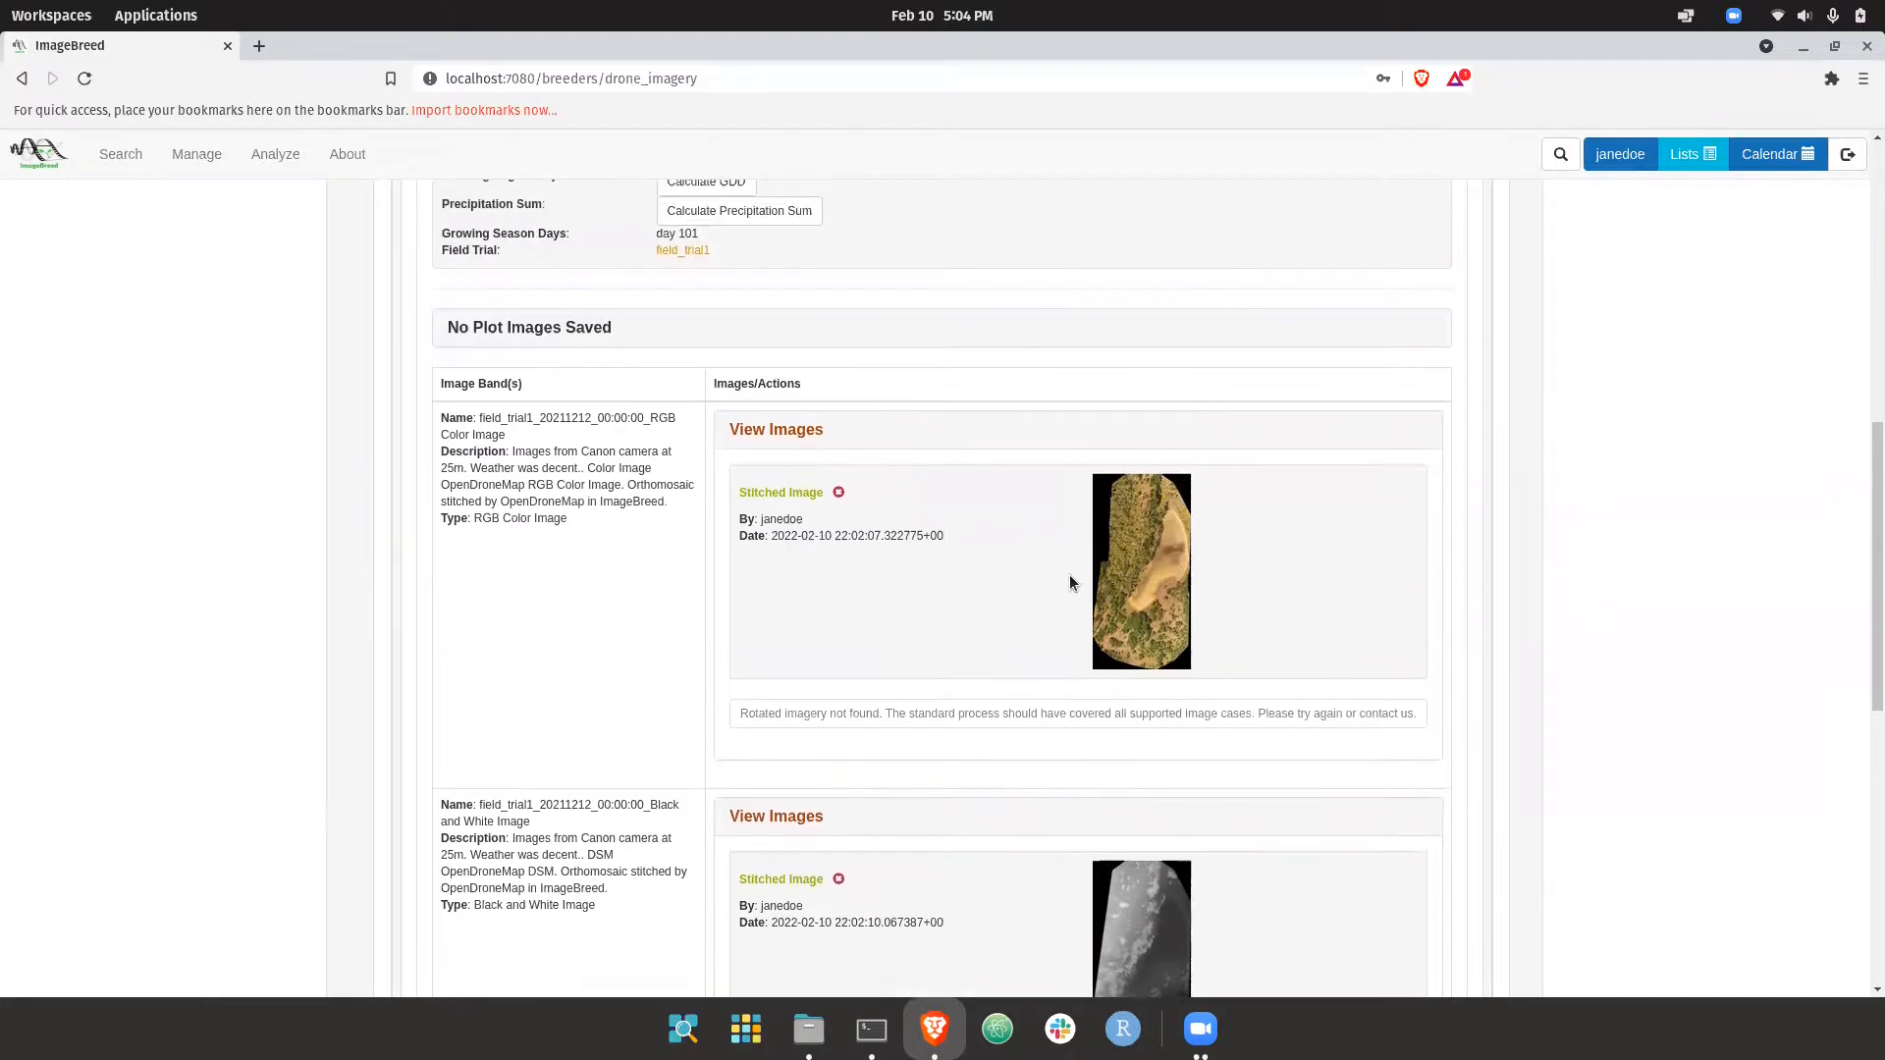
scroll(1069, 582, up, 2)
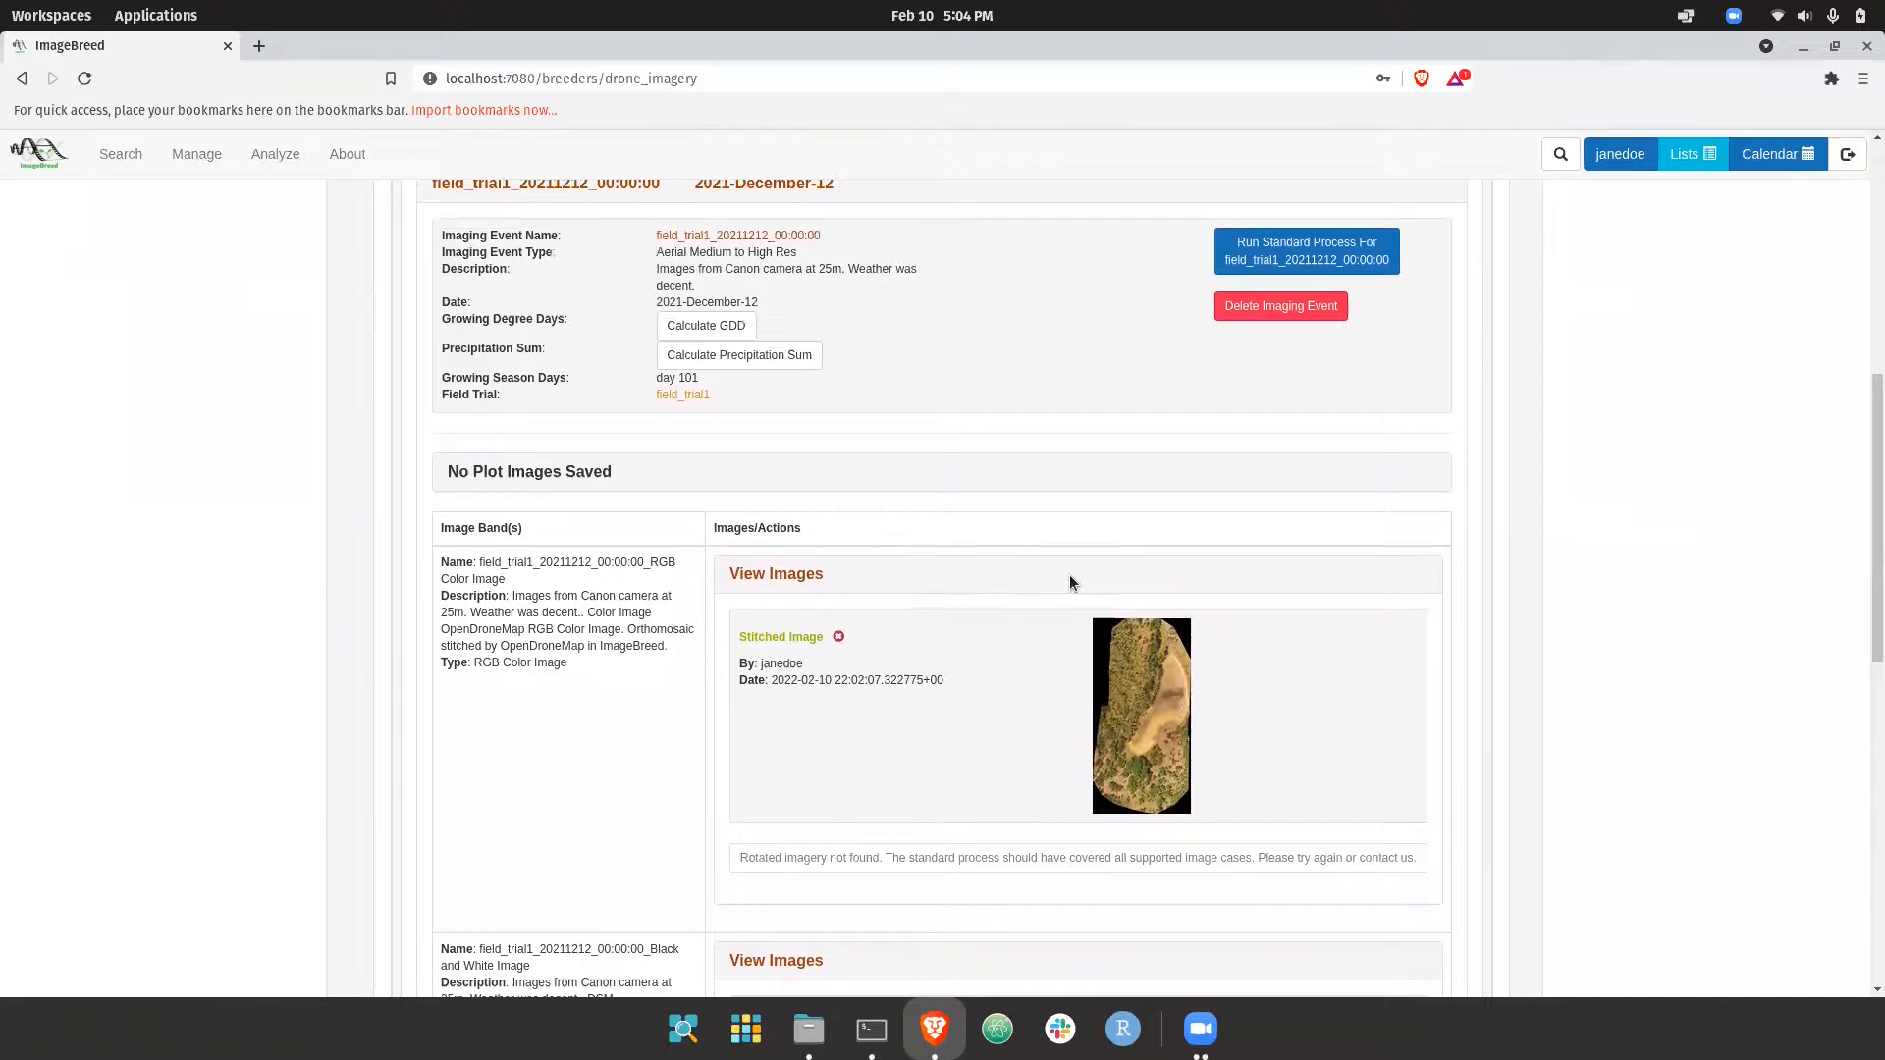
scroll(1069, 583, up, 2)
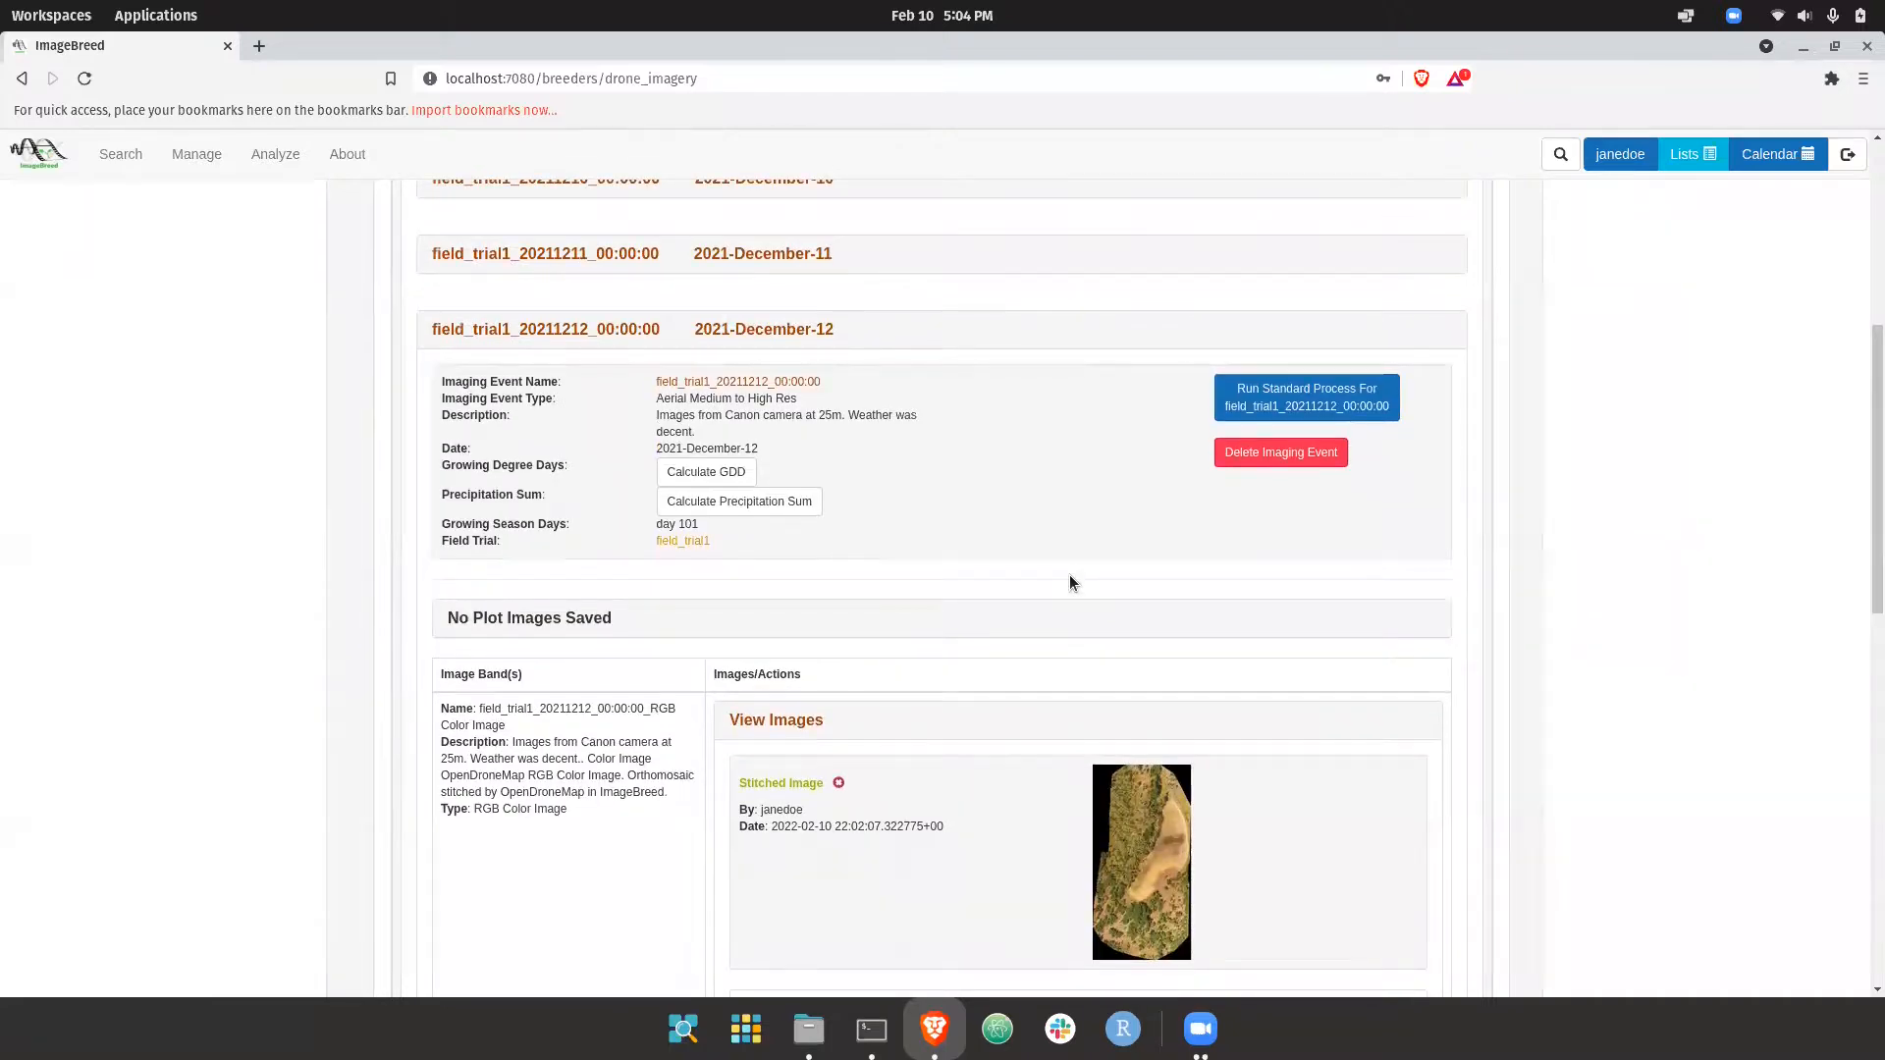